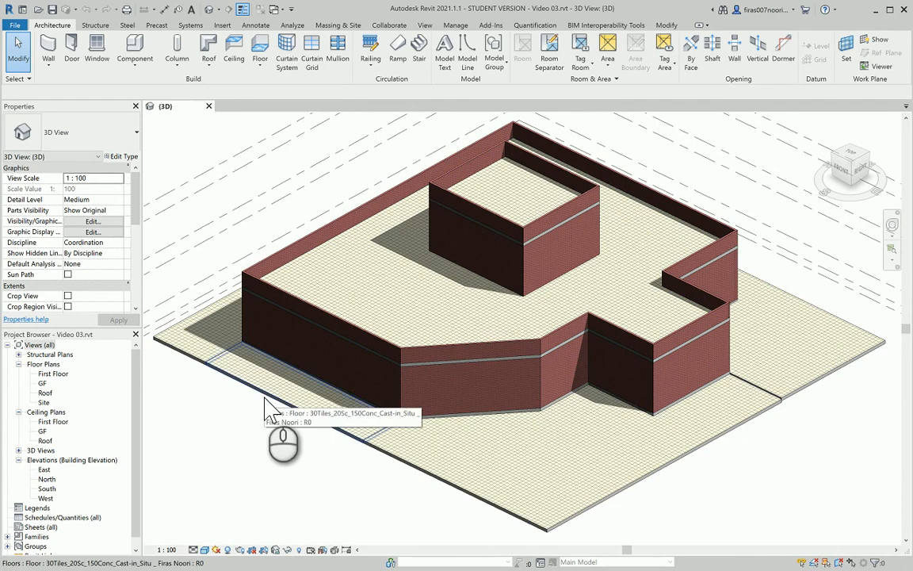
Inspect the level labels in the East elevation, then open the GF floor plan
double_click(45, 470)
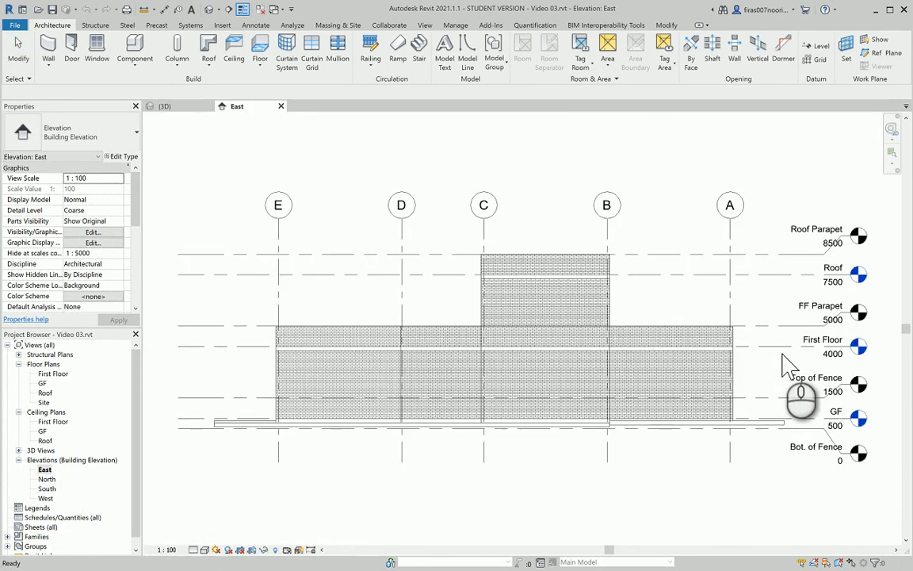
scroll(787, 367, up, 1)
mouse_move(750, 401)
middle_down()
mouse_move(725, 345)
mouse_move(712, 346)
middle_up()
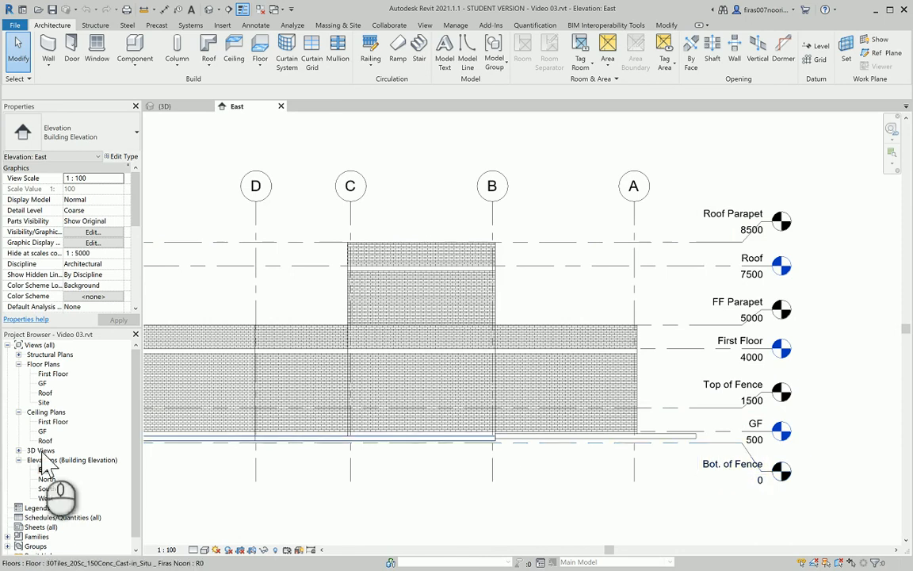
double_click(42, 384)
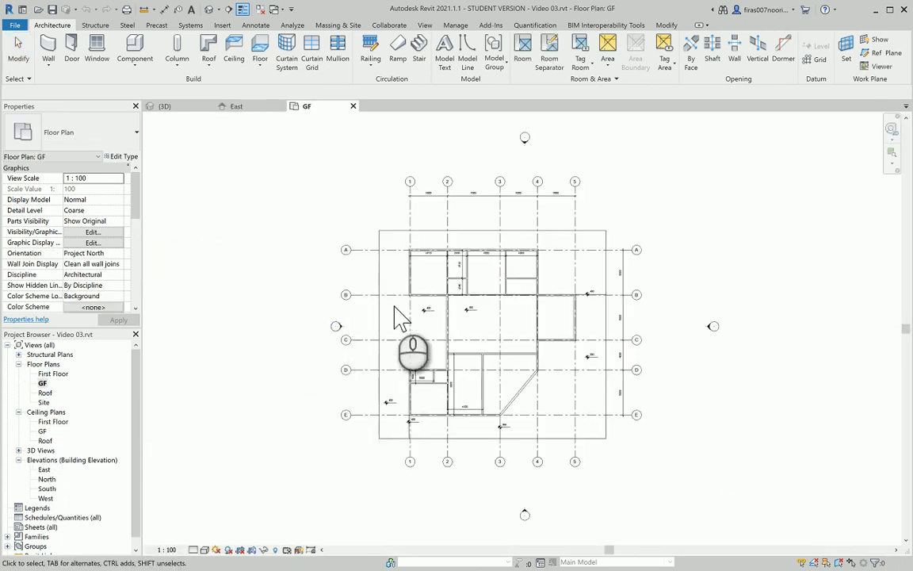
scroll(395, 315, up, 2)
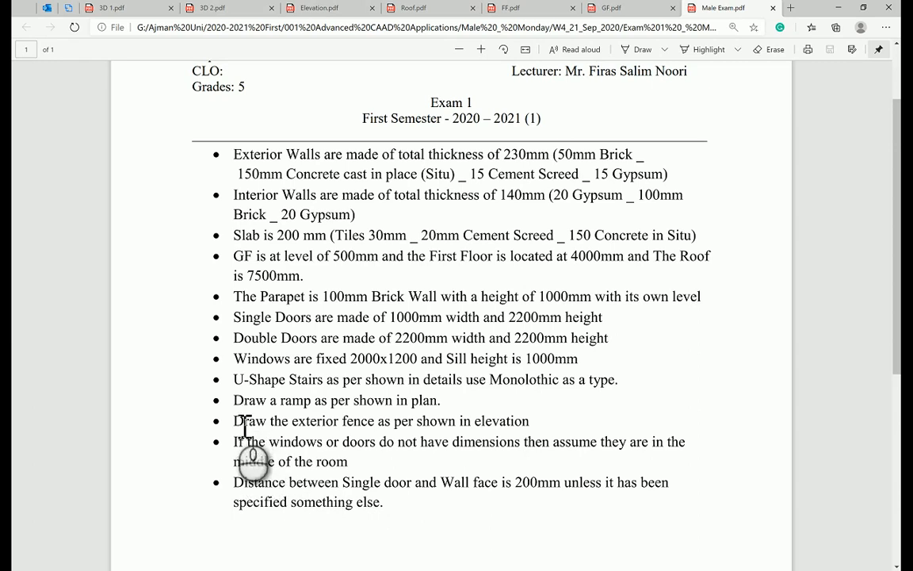
Highlight the exterior fence and parapet requirements, then zoom into the Elevation.pdf level labels
drag(243, 426, 530, 429)
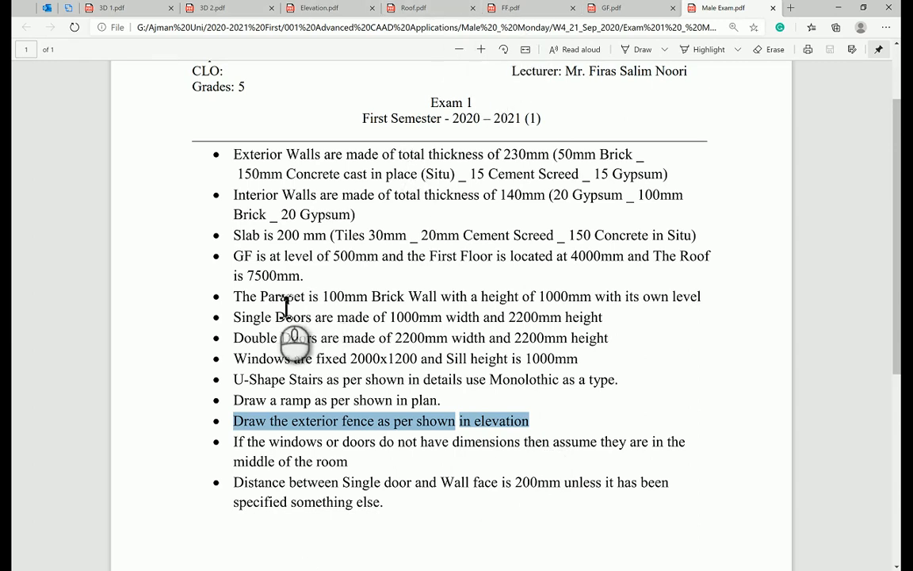
drag(250, 298, 404, 302)
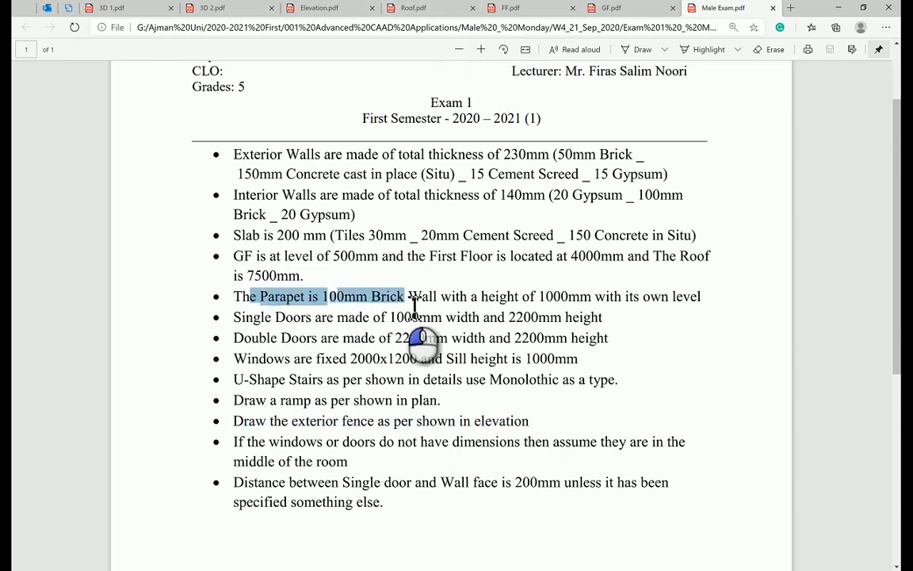
click(319, 9)
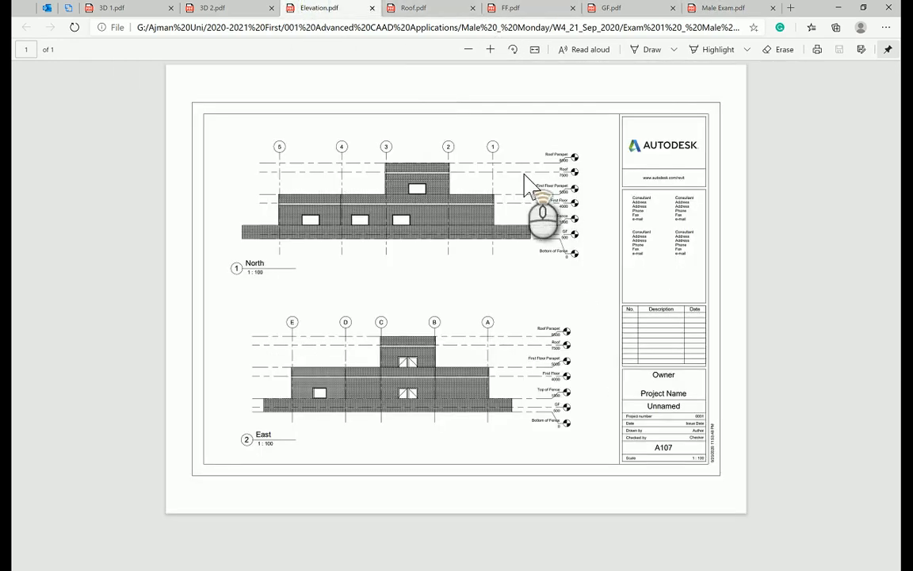
ctrl+scroll(525, 187, up, 8)
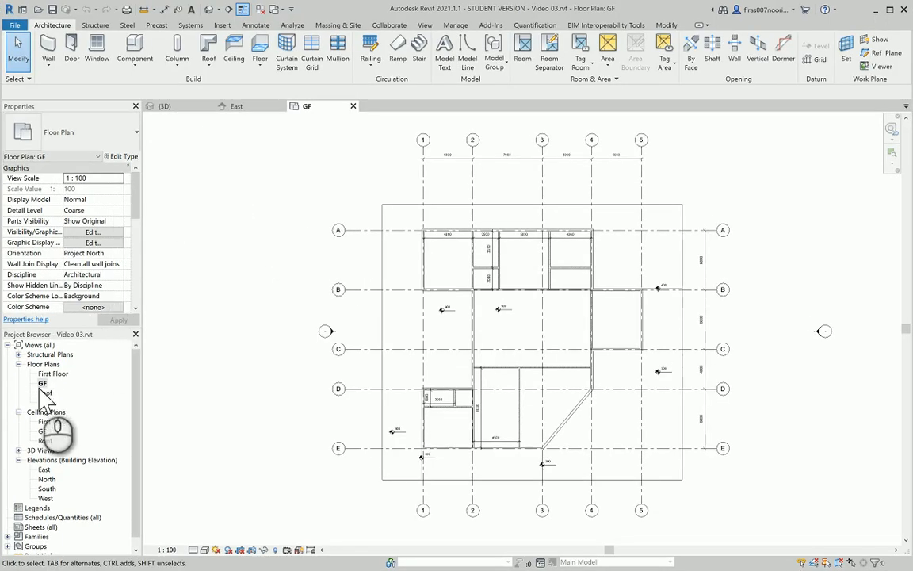
Start a wall using the 100 Brick wall type
click(50, 49)
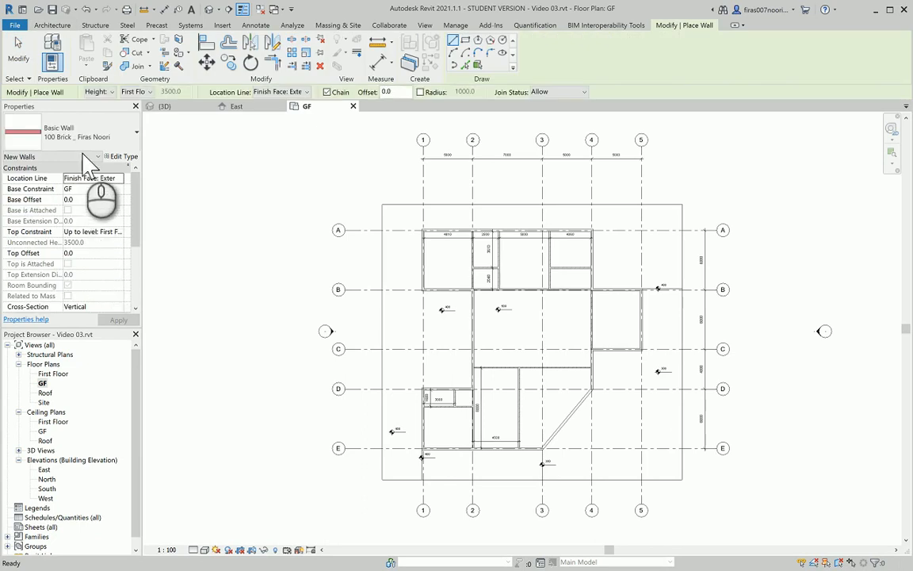
click(76, 138)
scroll(392, 226, up, 5)
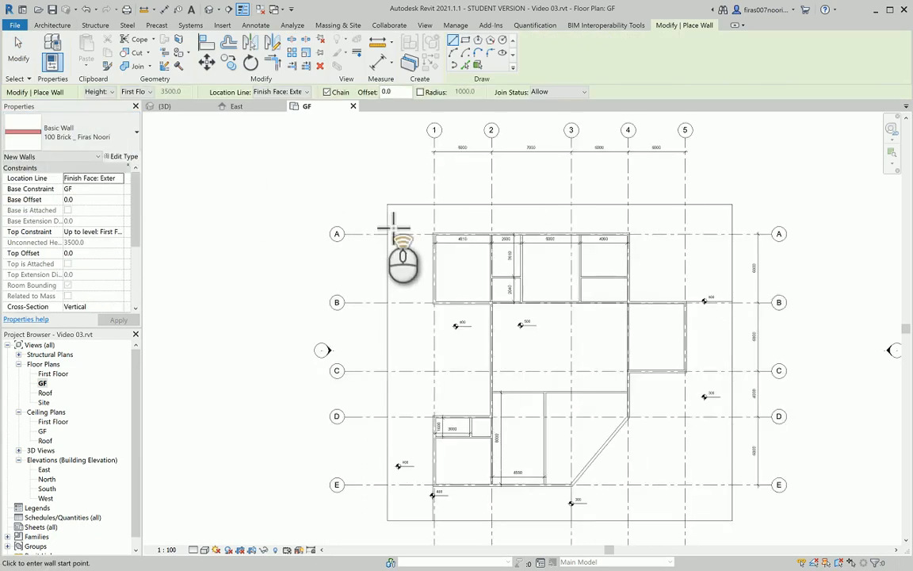
scroll(389, 224, up, 3)
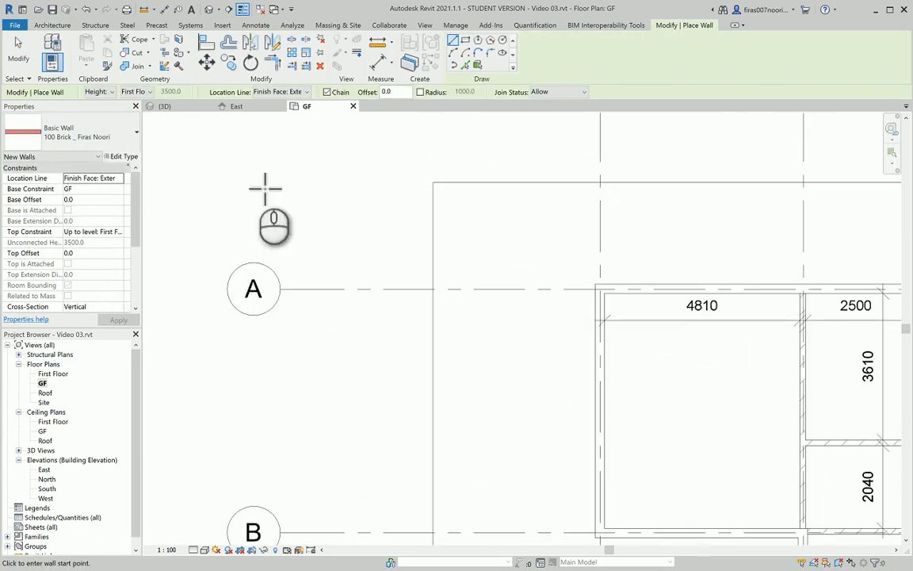
Chain 100 Brick walls through the four site corners into a closed rectangle
click(434, 183)
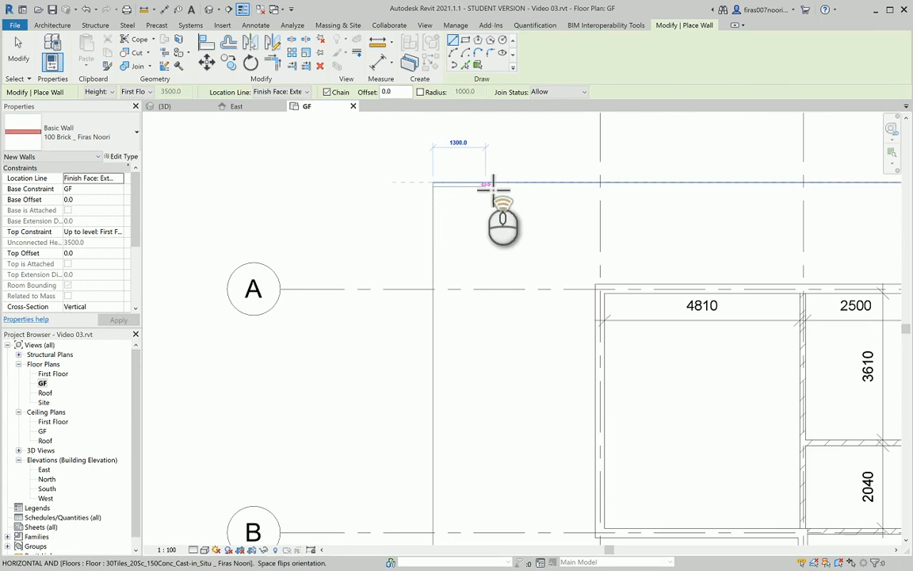
scroll(493, 186, up, 2)
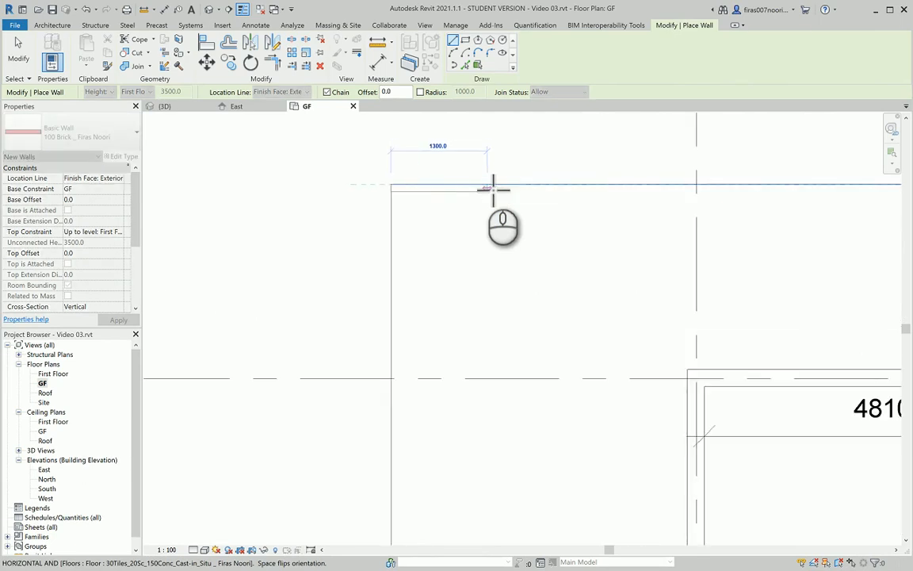
scroll(493, 189, down, 5)
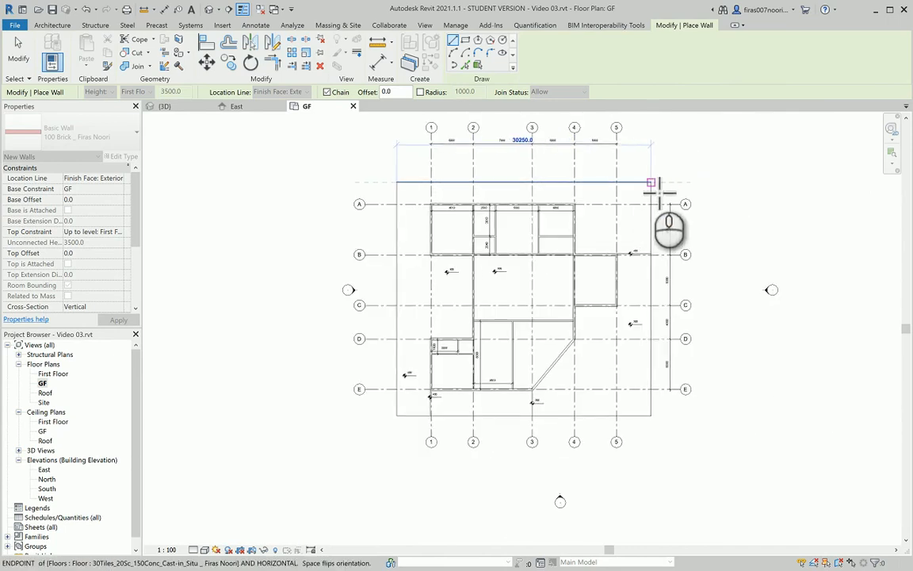
click(651, 183)
click(652, 416)
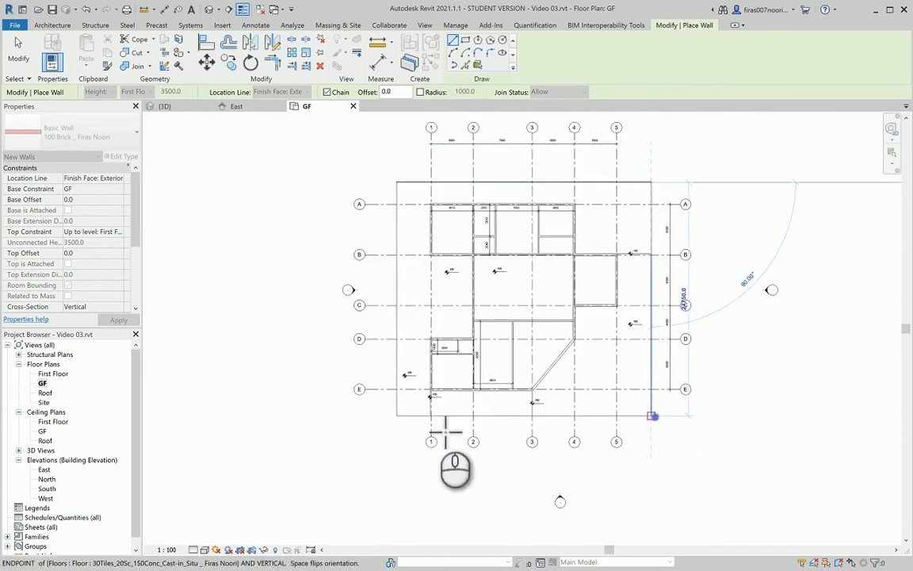
click(395, 417)
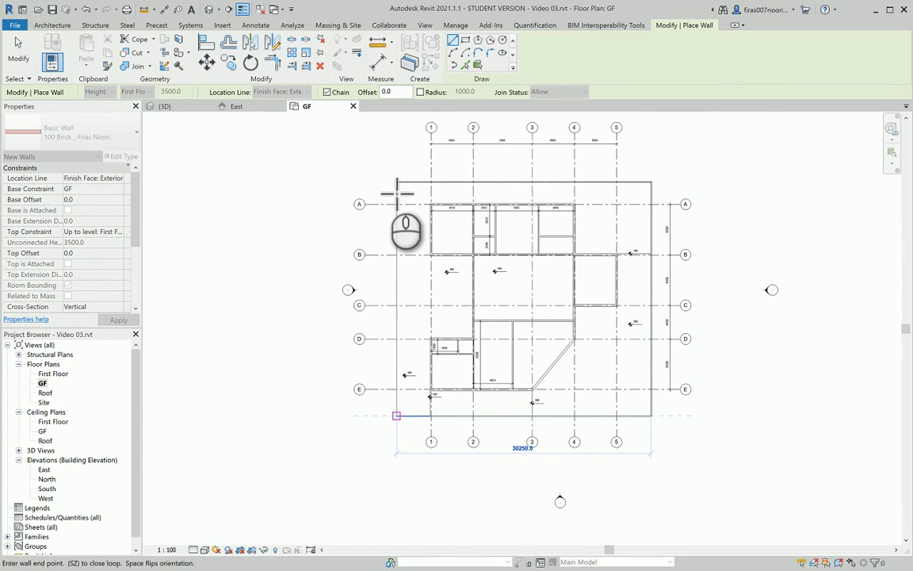
click(398, 192)
scroll(398, 193, up, 15)
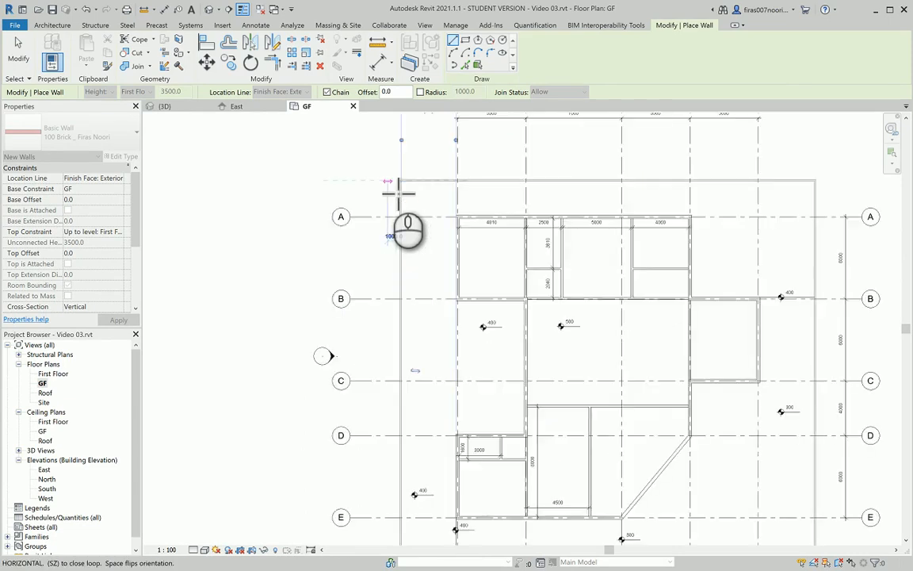
middle_click(398, 193)
middle_click(398, 193)
key(Escape)
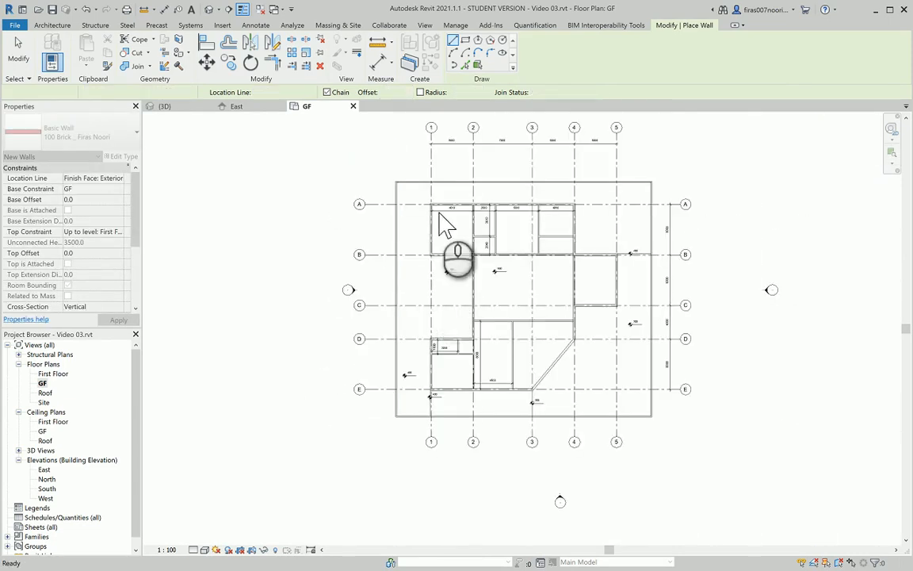
scroll(438, 212, down, 4)
scroll(401, 233, up, 3)
scroll(393, 313, up, 10)
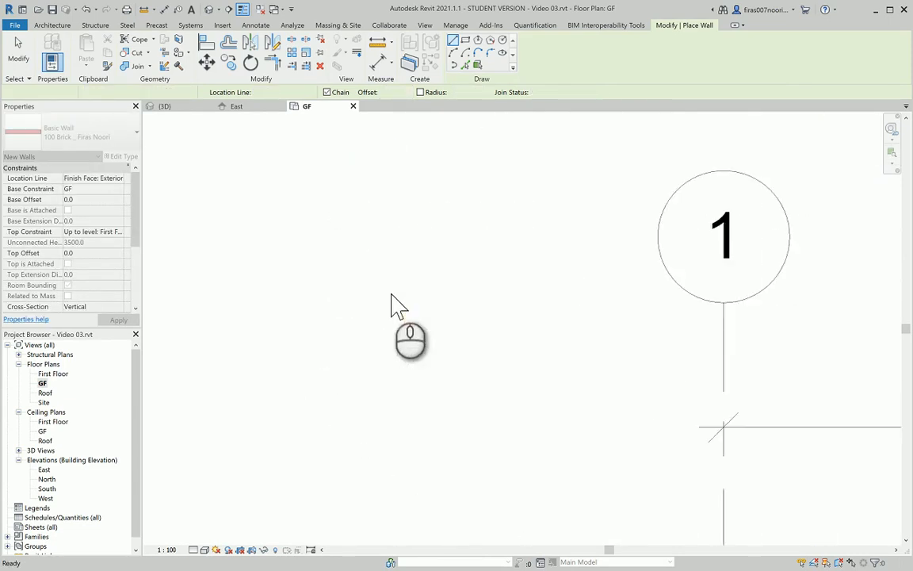
scroll(404, 312, down, 5)
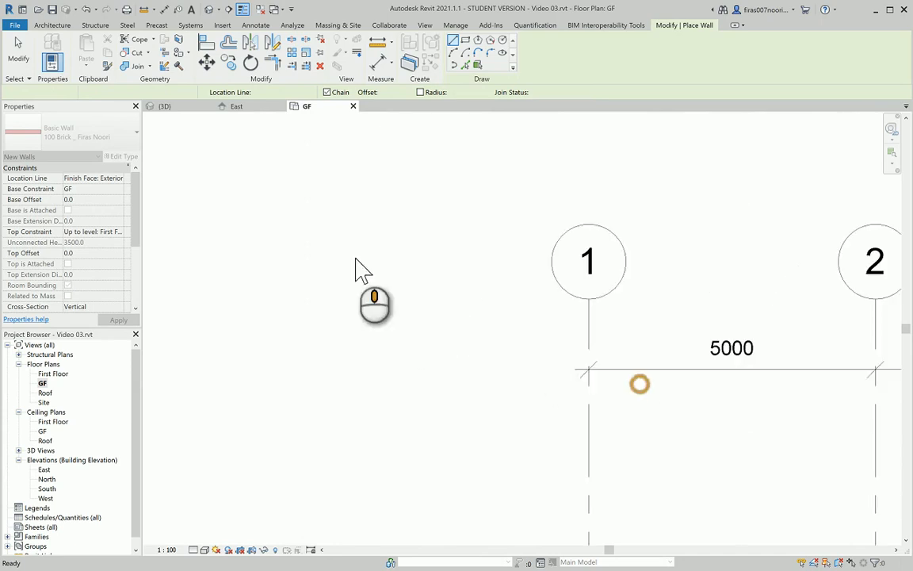
key(Escape)
scroll(468, 332, down, 2)
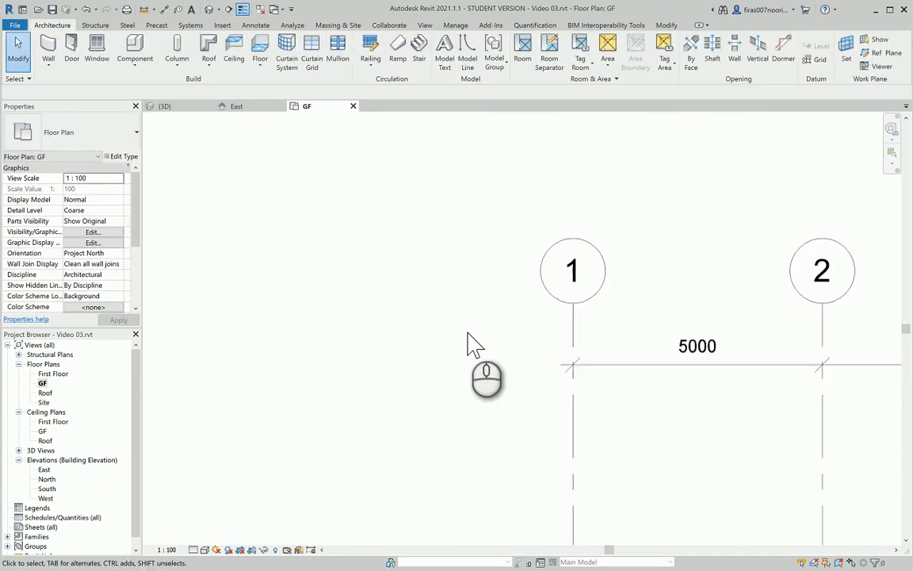
Select the left boundary wall and switch to the default 3D view
middle_drag(567, 391, 231, 109)
scroll(294, 292, down, 2)
middle_drag(295, 291, 399, 245)
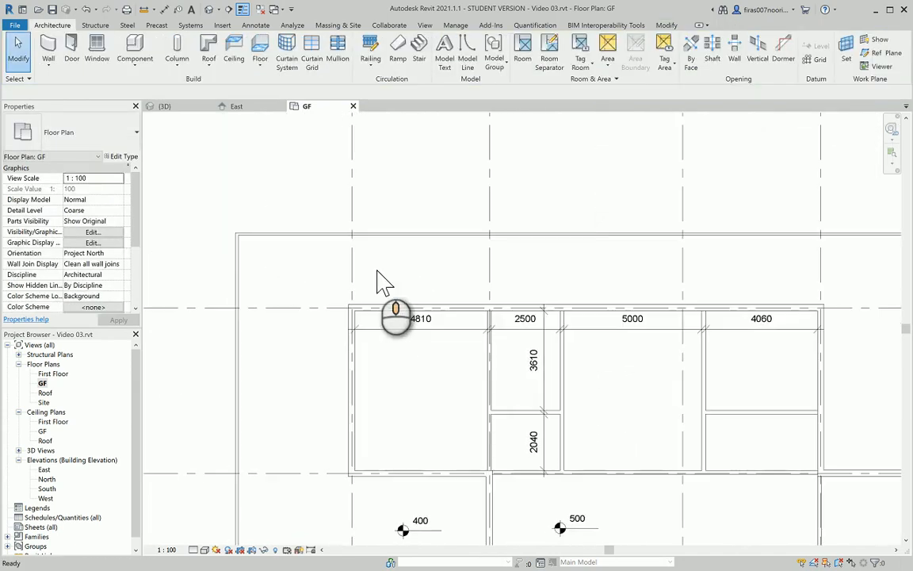
click(236, 245)
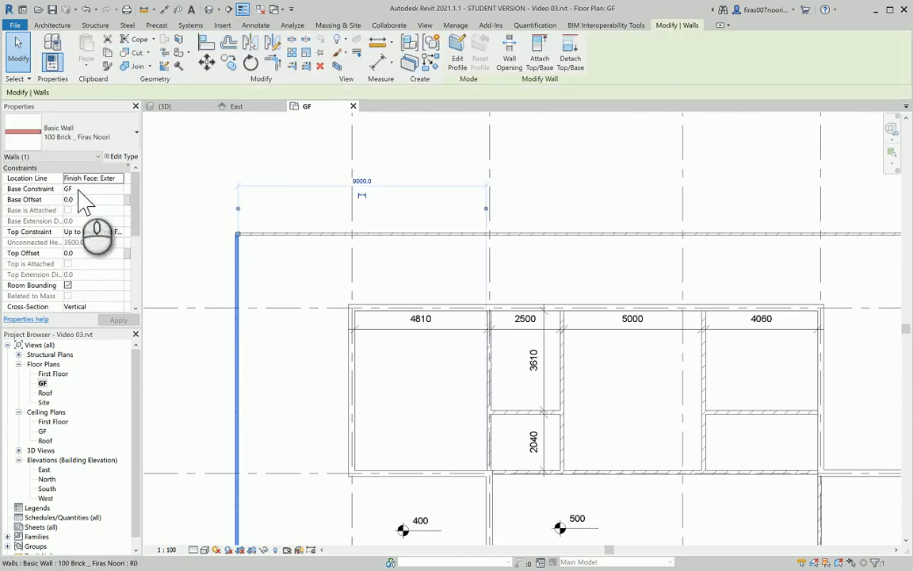
click(209, 9)
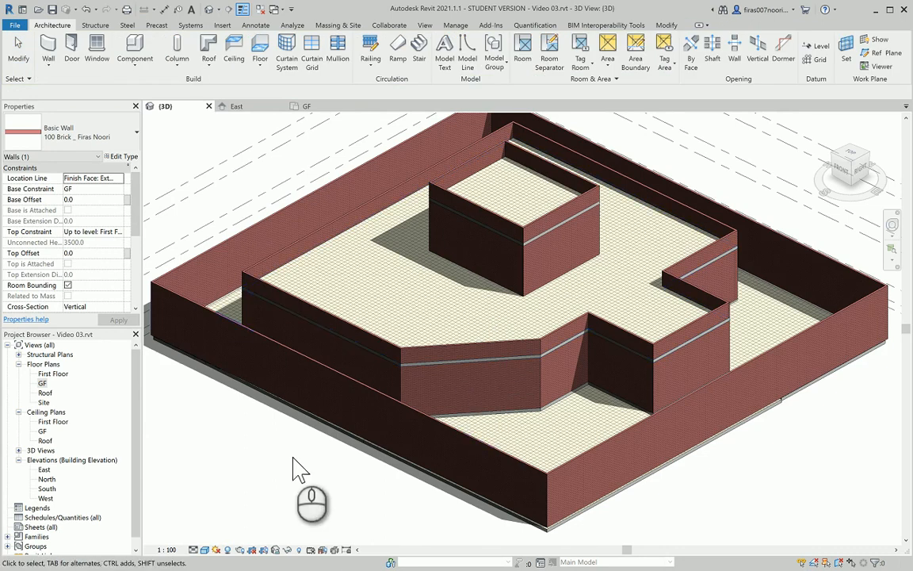
Set all four fence walls to base Bot. of Fence and top 'Up to level: Top of Fence'
key(Tab)
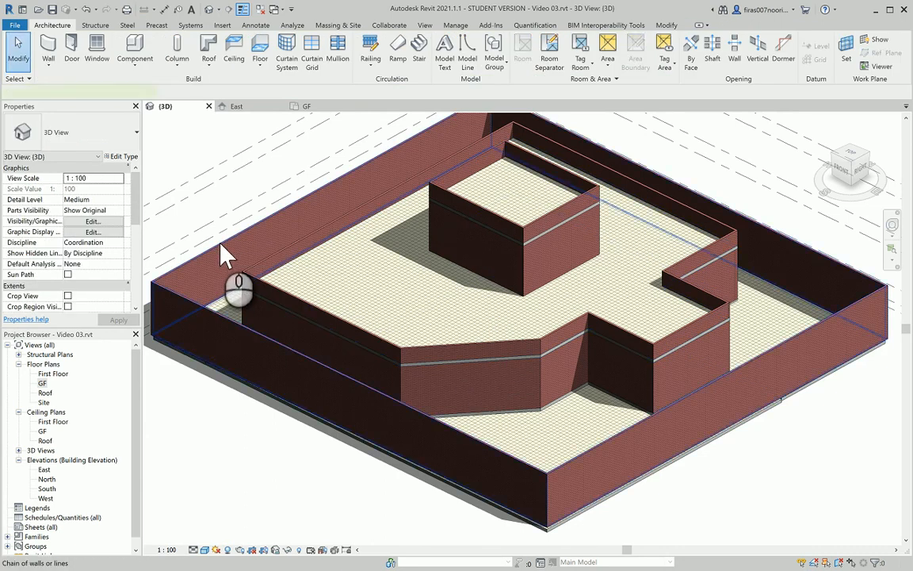
click(227, 255)
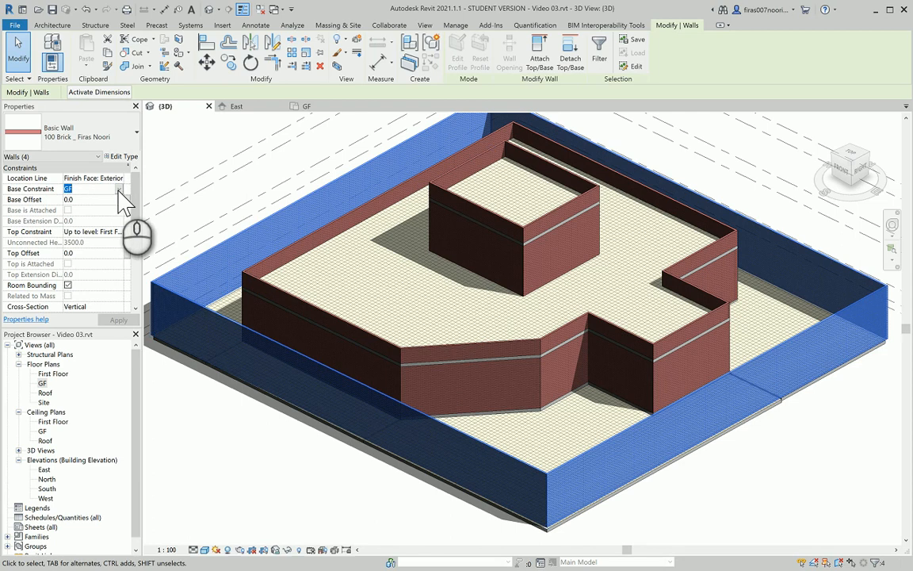
click(119, 189)
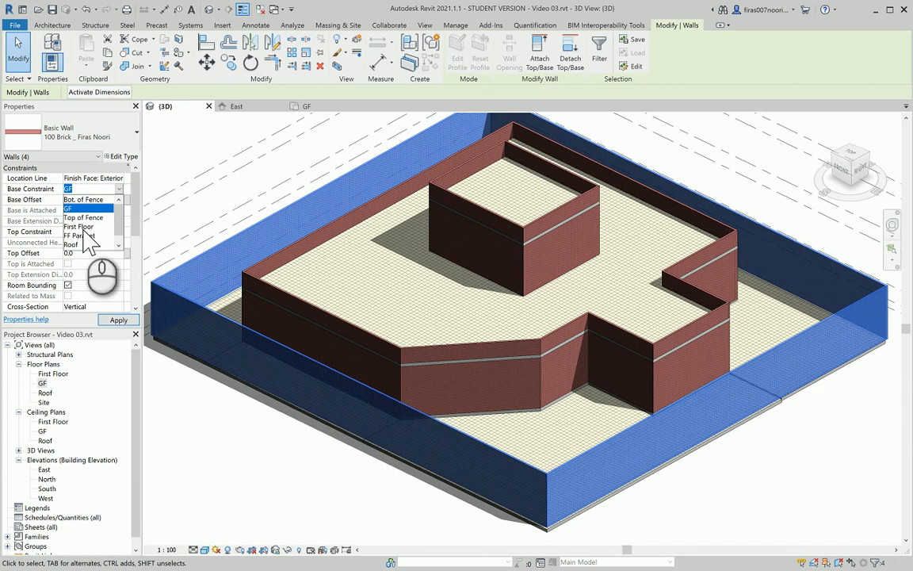
click(84, 199)
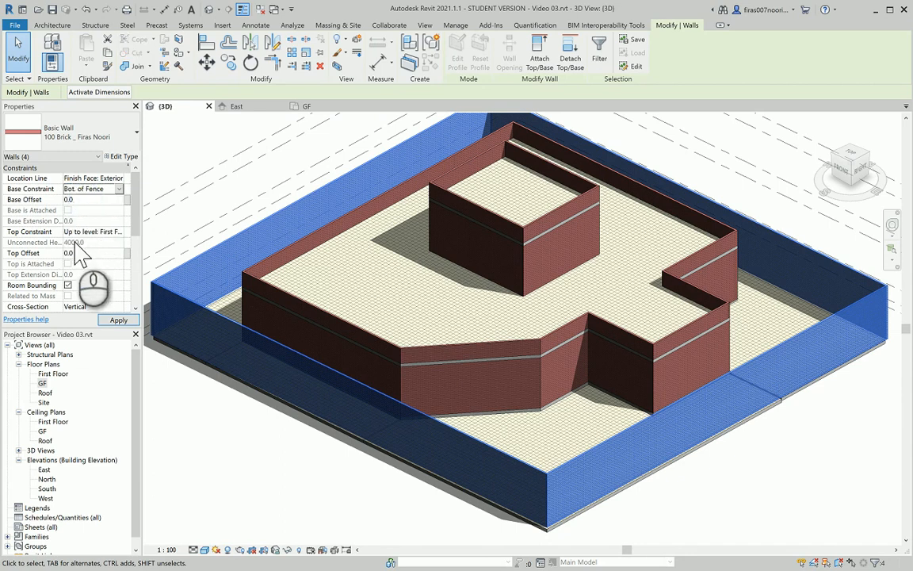
click(118, 231)
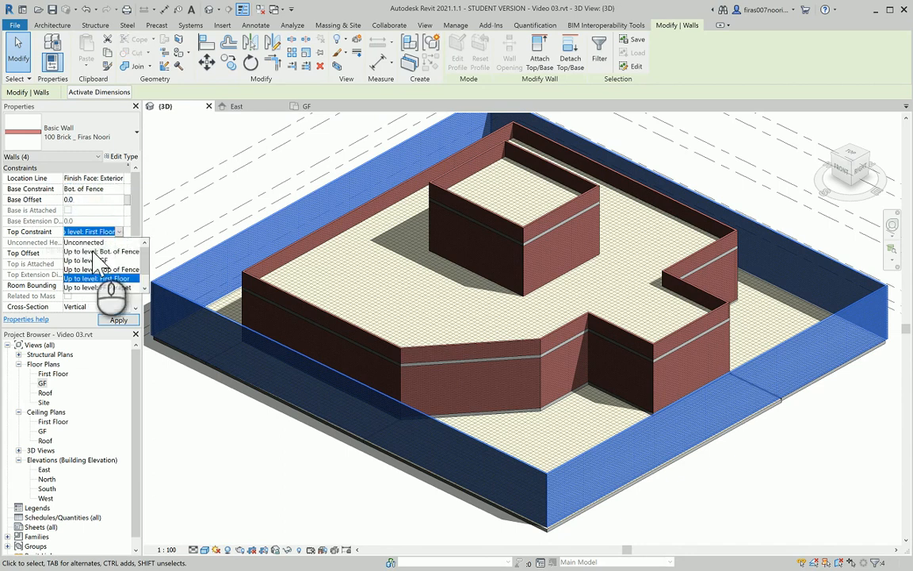
click(93, 269)
click(118, 320)
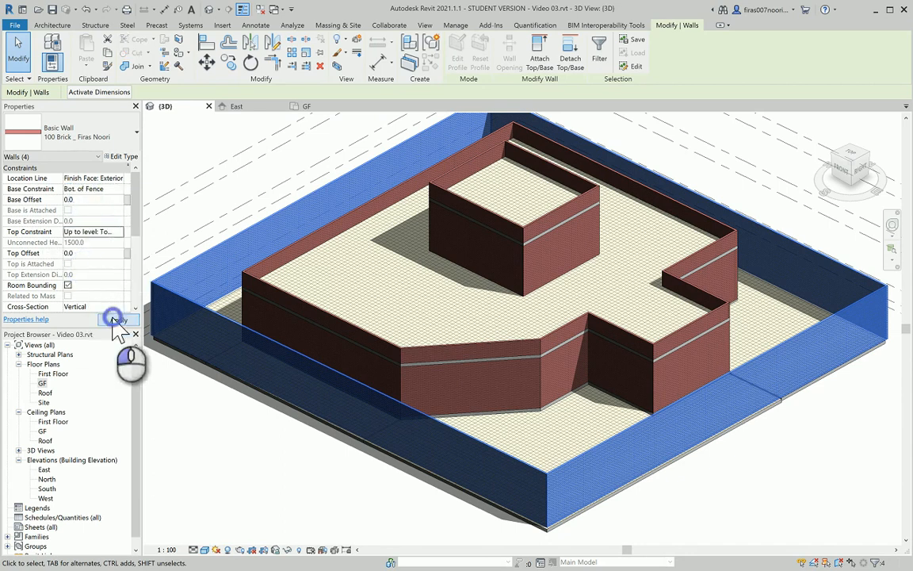
click(225, 464)
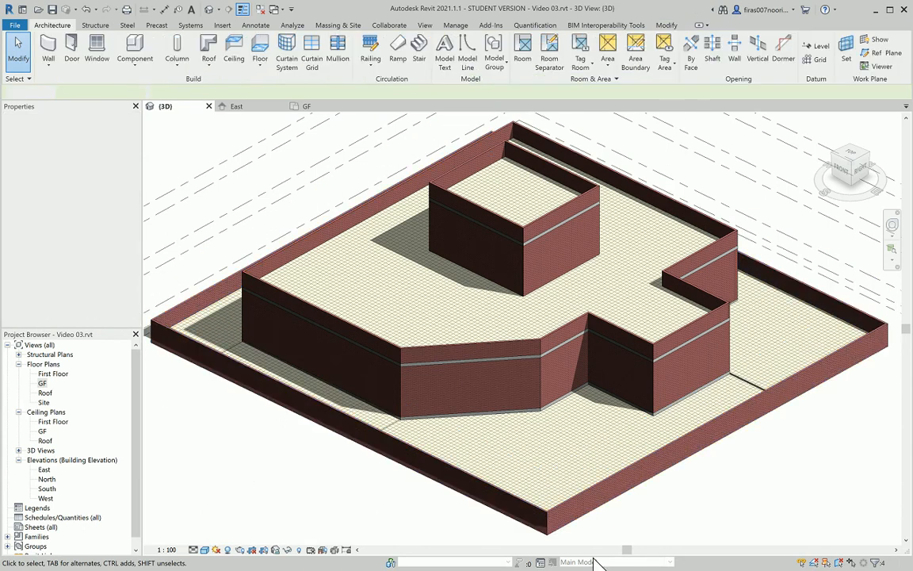
scroll(773, 507, up, 3)
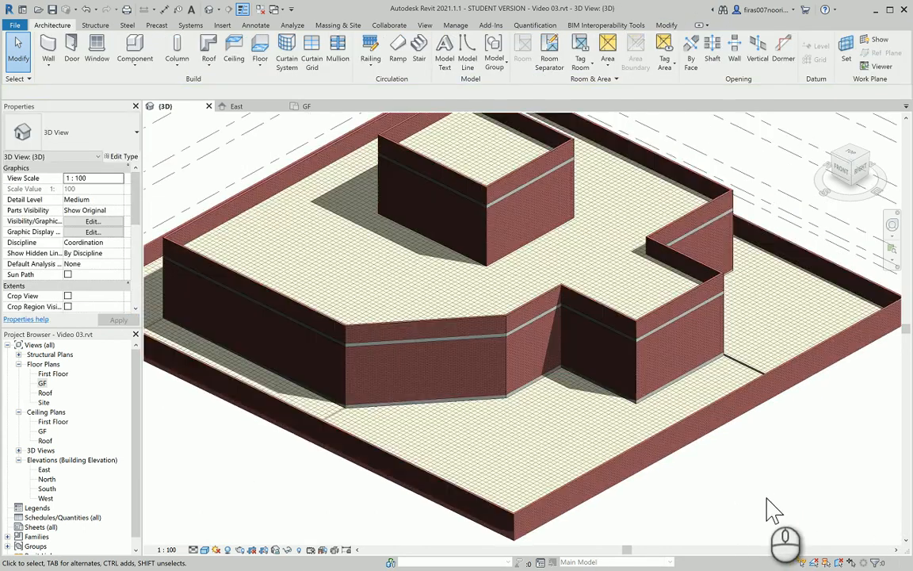
middle_drag(499, 439, 613, 383)
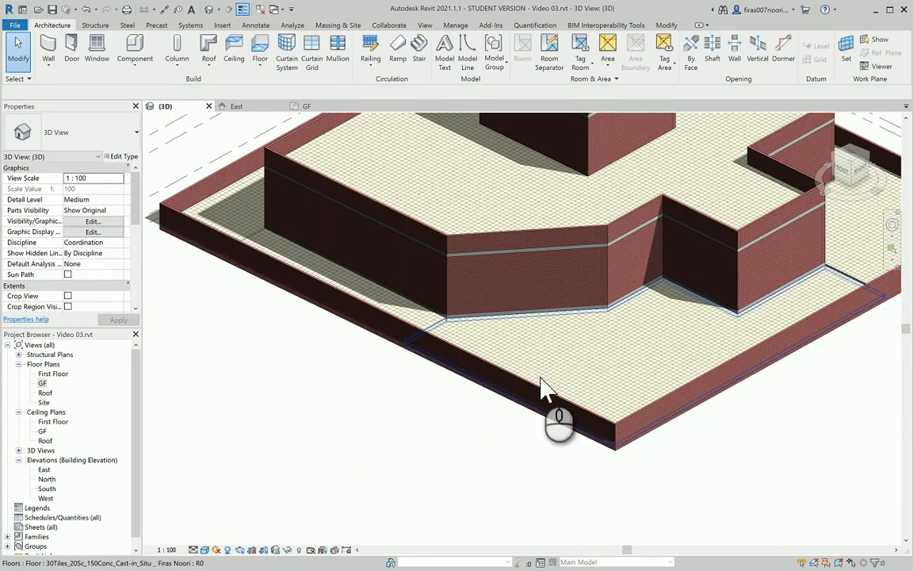
double_click(43, 470)
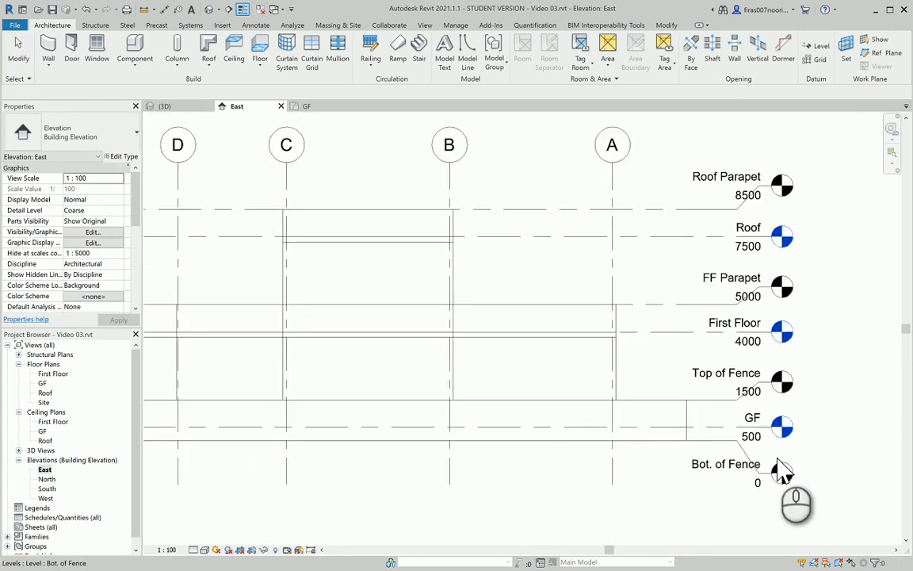
scroll(781, 472, up, 2)
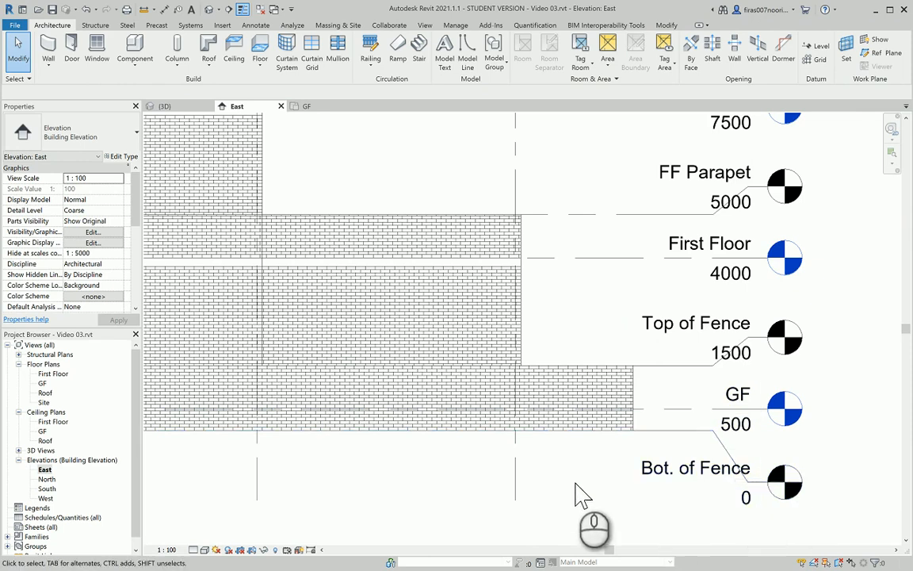
click(207, 9)
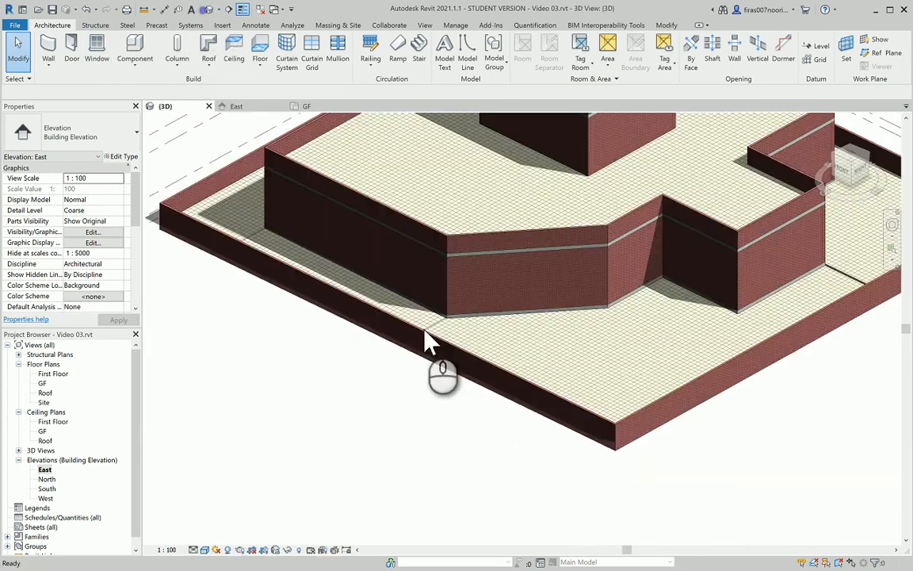
shift+middle_drag(425, 337, 472, 311)
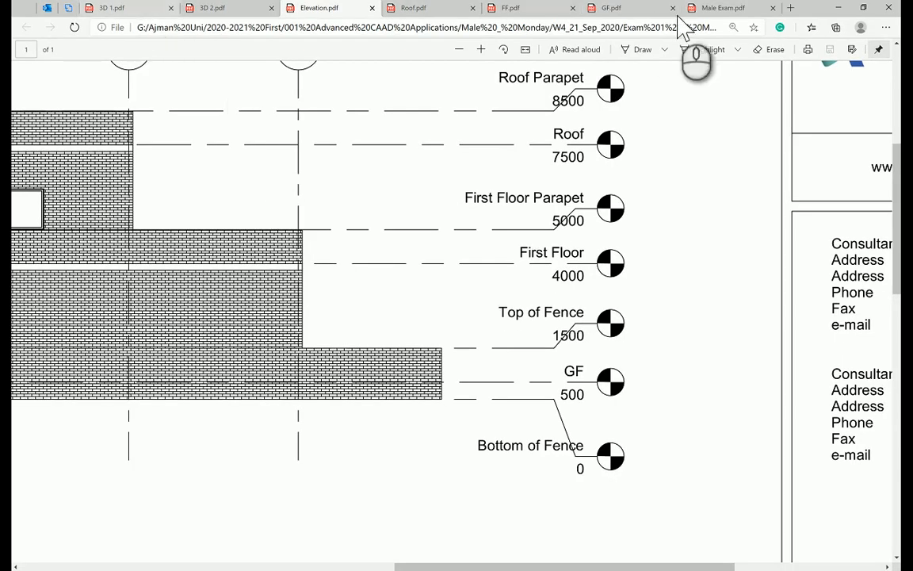
Mark the 200mm door-to-wall distance and 2200mm double door width and height in the brief
click(708, 10)
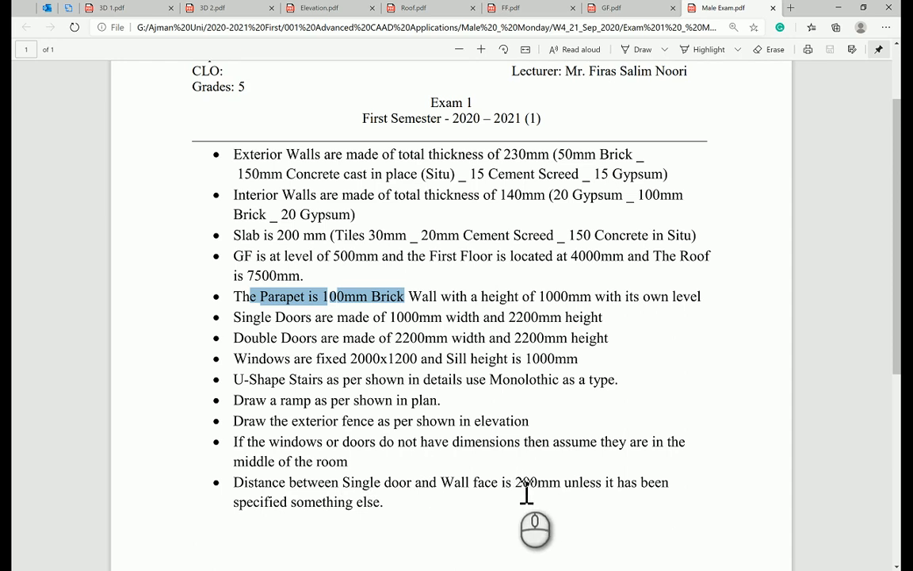
drag(516, 482, 545, 492)
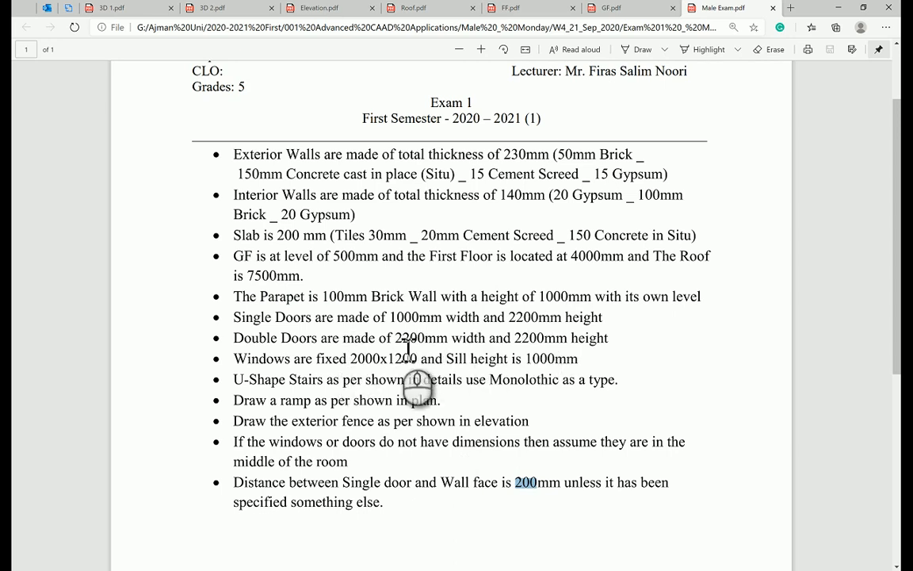
drag(398, 341, 429, 348)
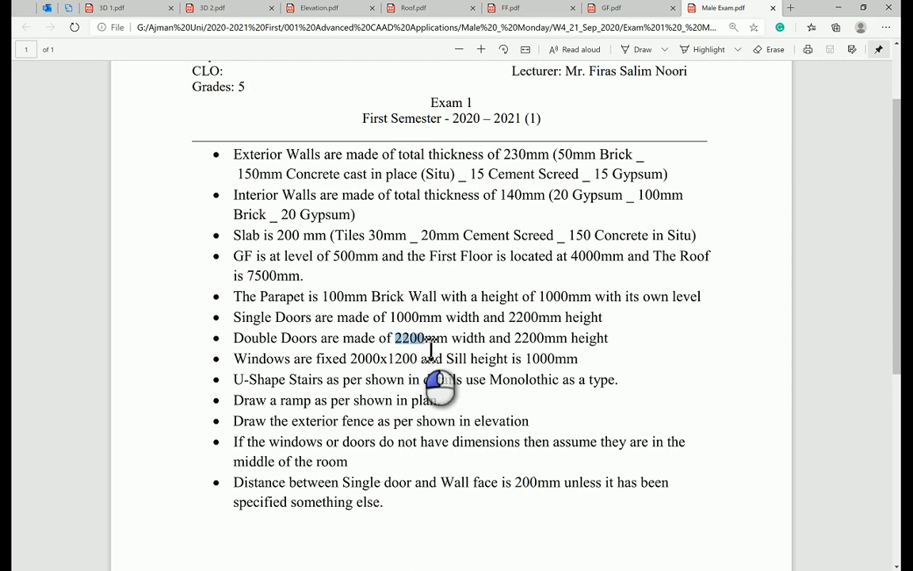
drag(519, 338, 549, 348)
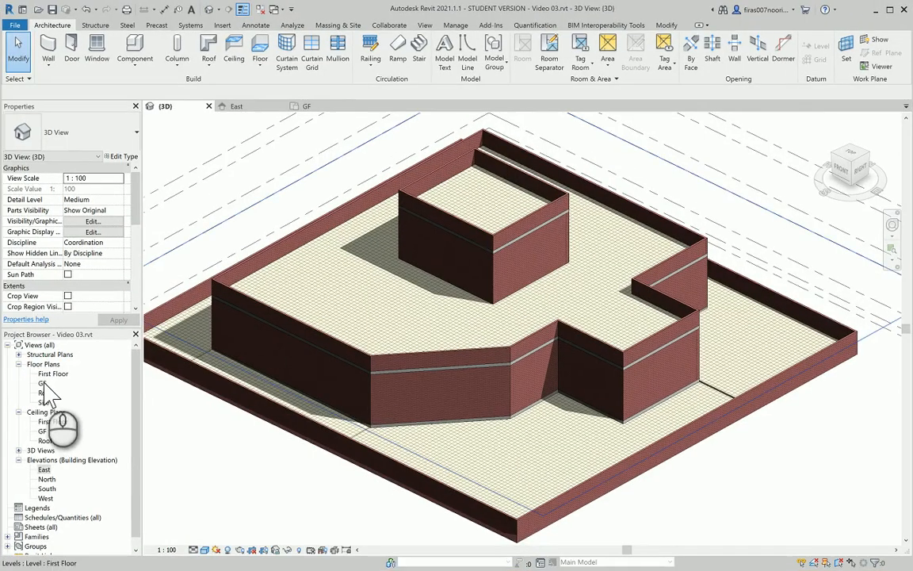
Open the GF floor plan in Revit and reposition the view
double_click(43, 383)
middle_drag(444, 367, 355, 265)
scroll(359, 360, down, 3)
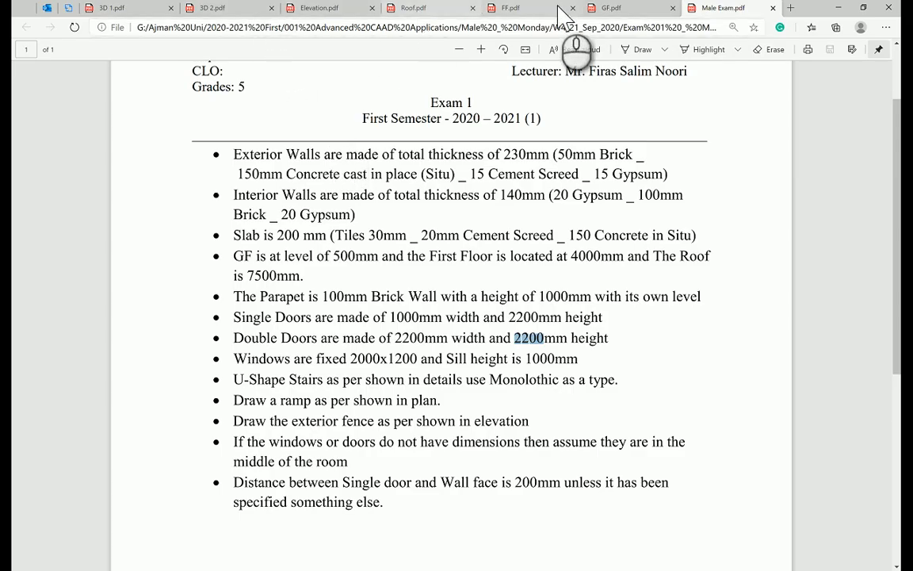
click(614, 8)
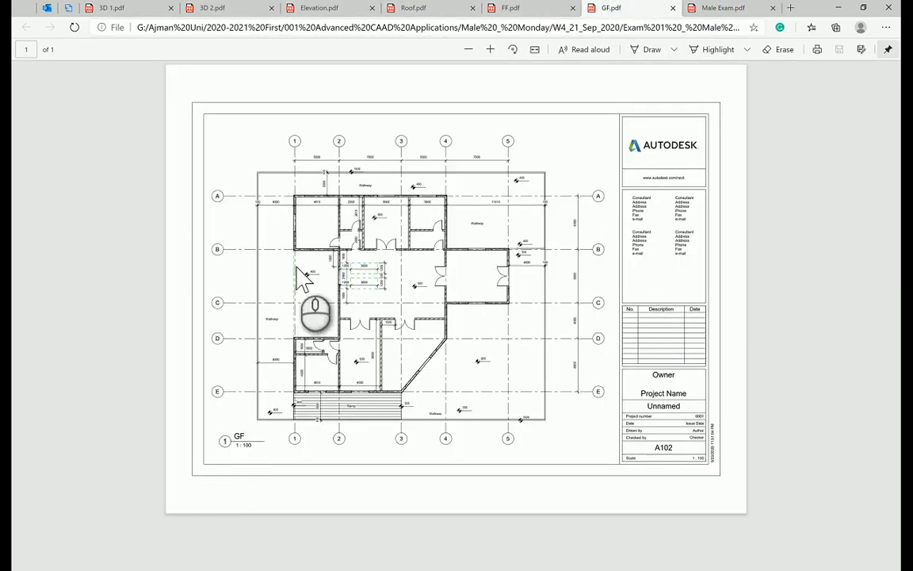
ctrl+scroll(305, 297, up, 3)
ctrl+scroll(212, 226, up, 3)
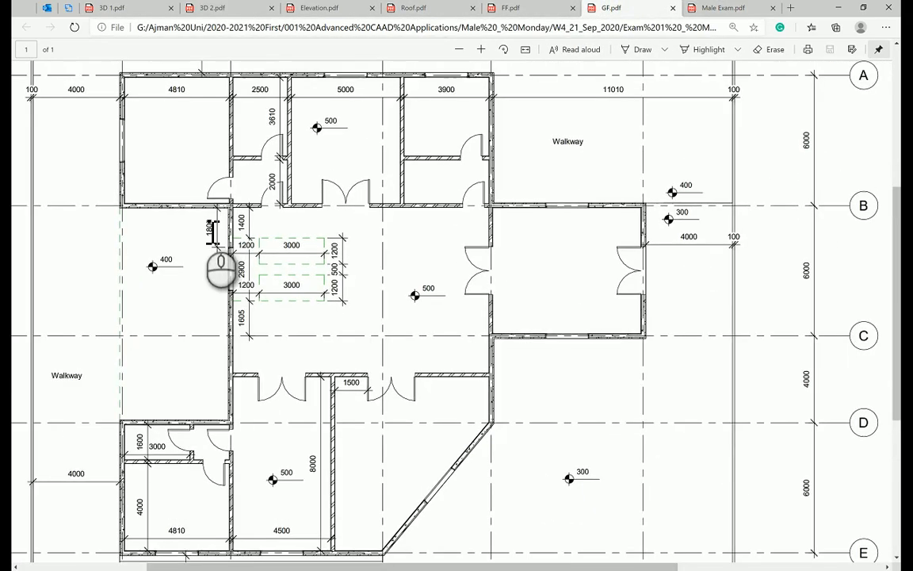
scroll(314, 207, up, 1)
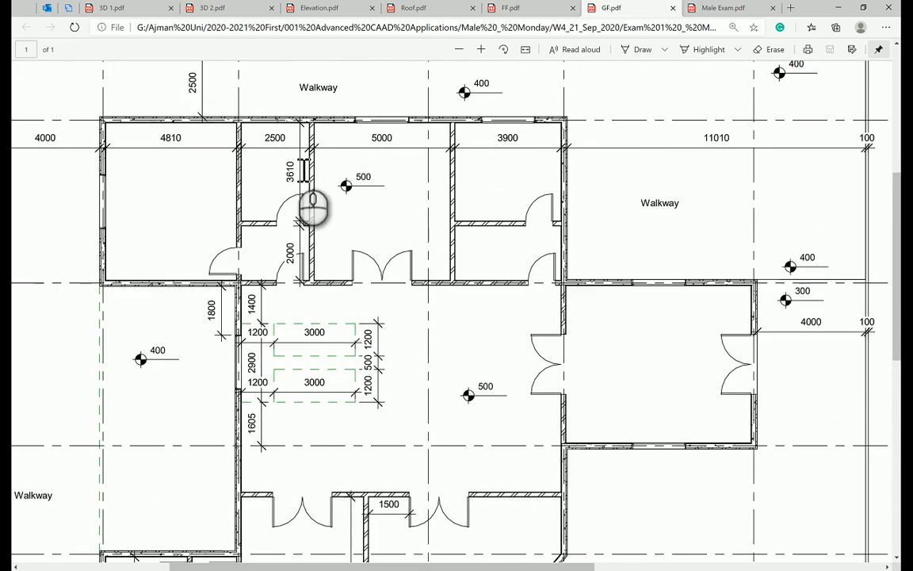
scroll(313, 208, down, 1)
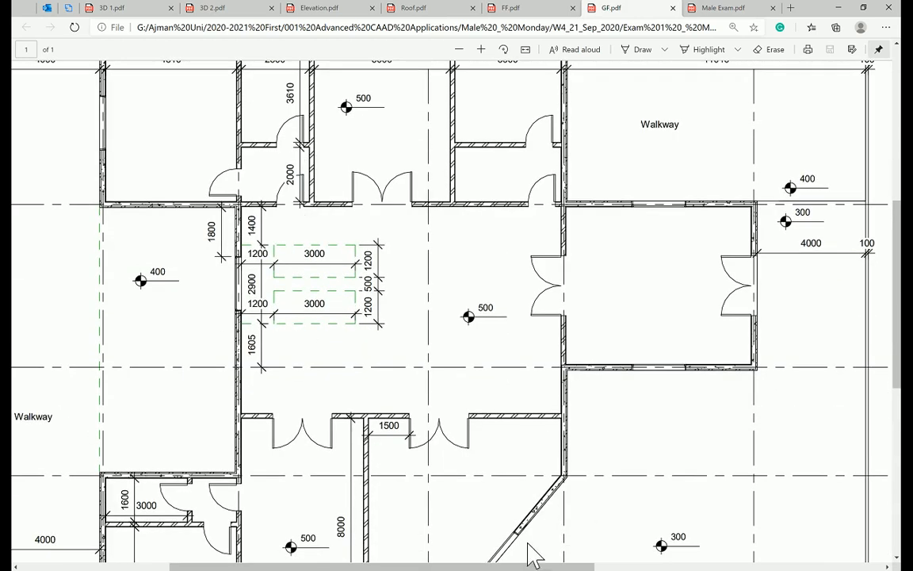
key(alt+Tab)
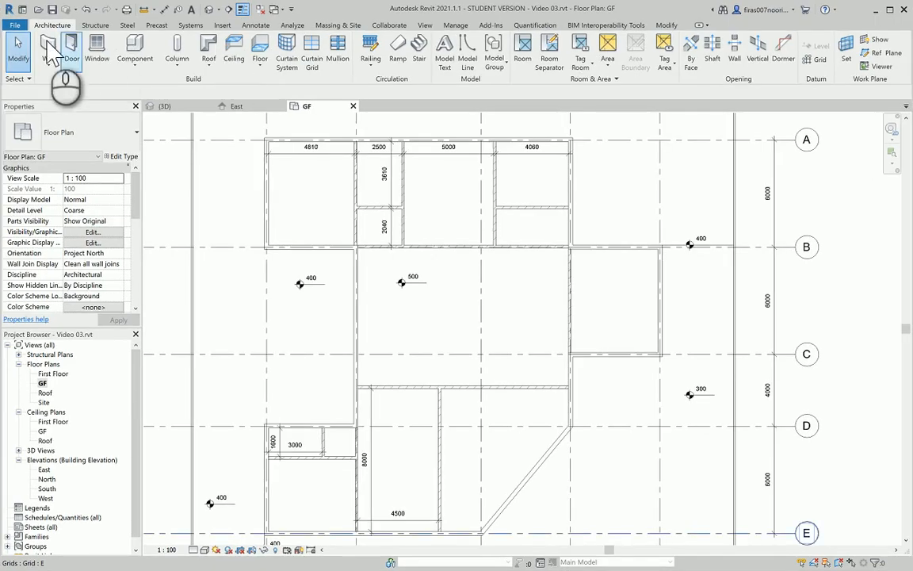
Duplicate the M_Single-Flush door type and set it to 1000 wide by 2200 high
click(72, 46)
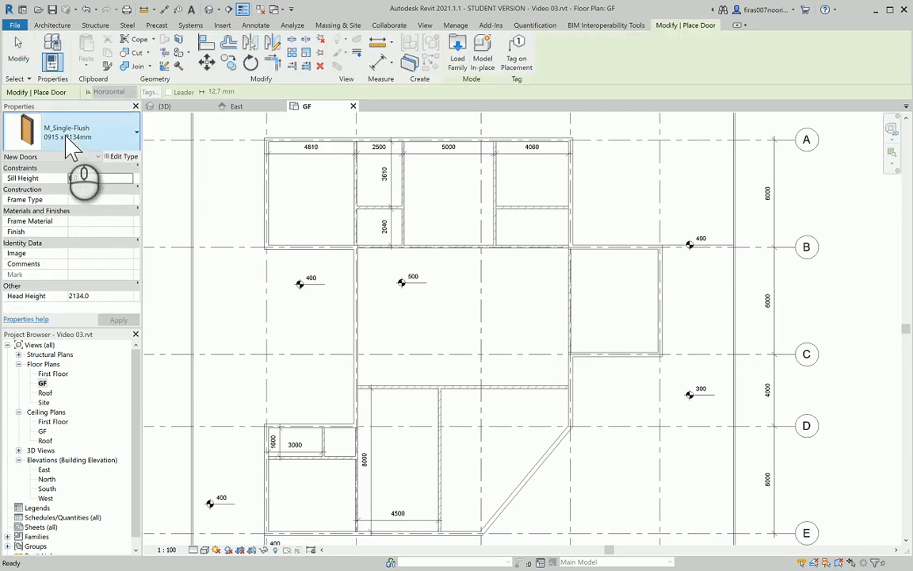
click(123, 157)
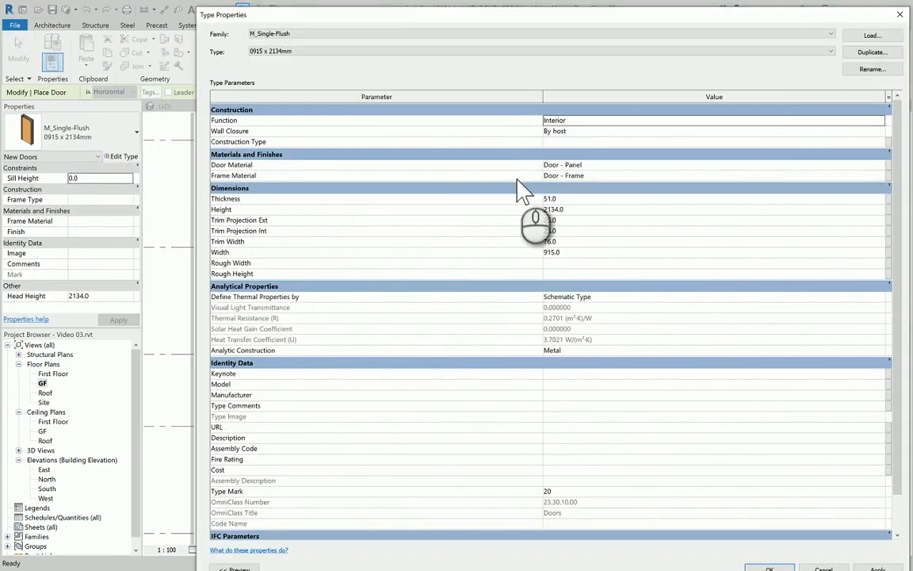
click(872, 51)
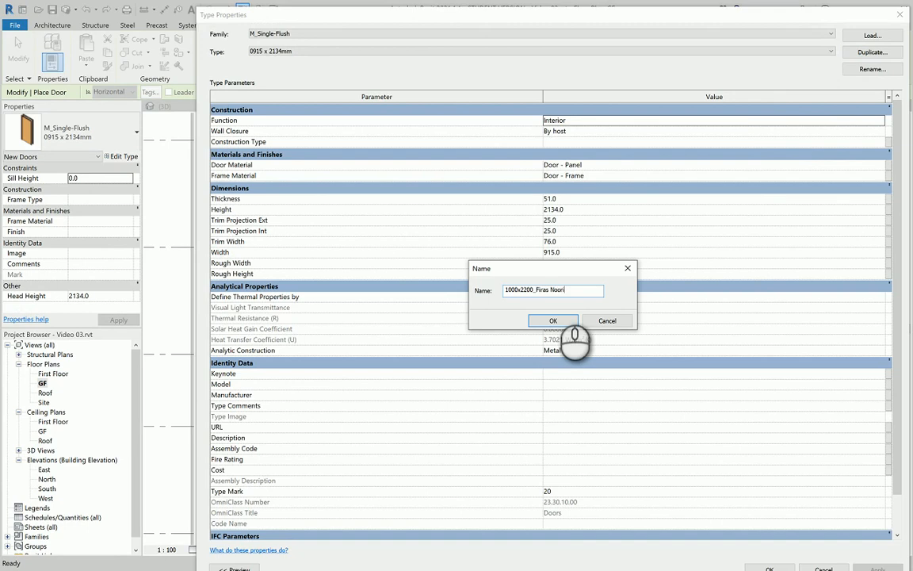
click(554, 320)
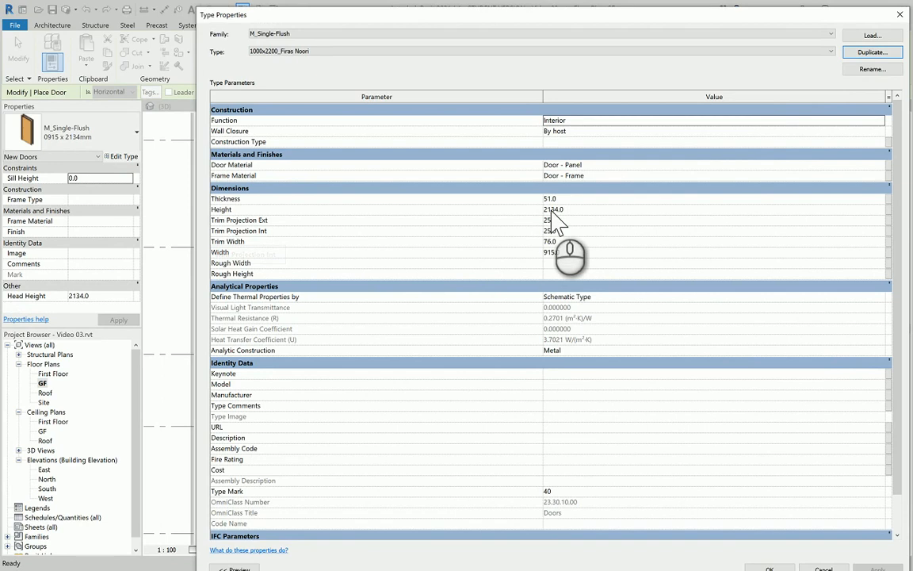
click(588, 209)
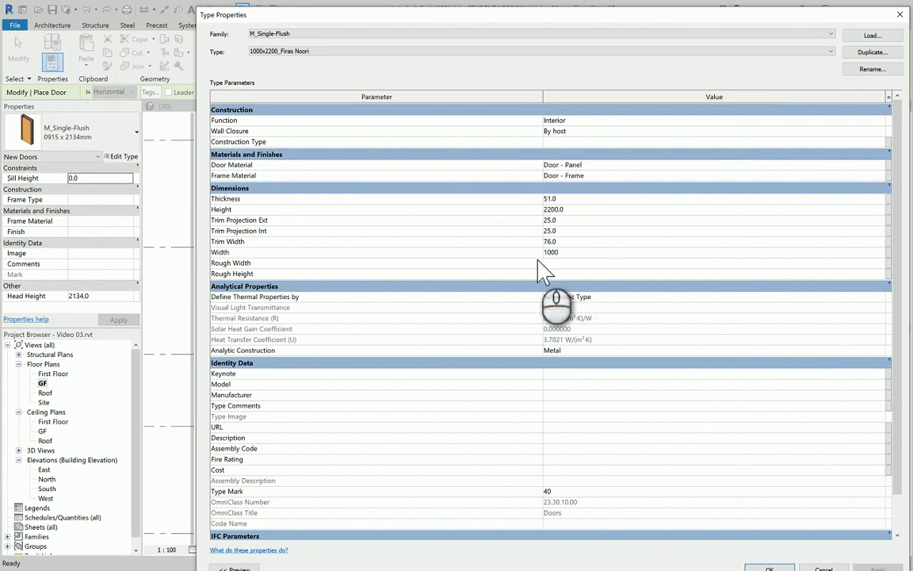
click(761, 568)
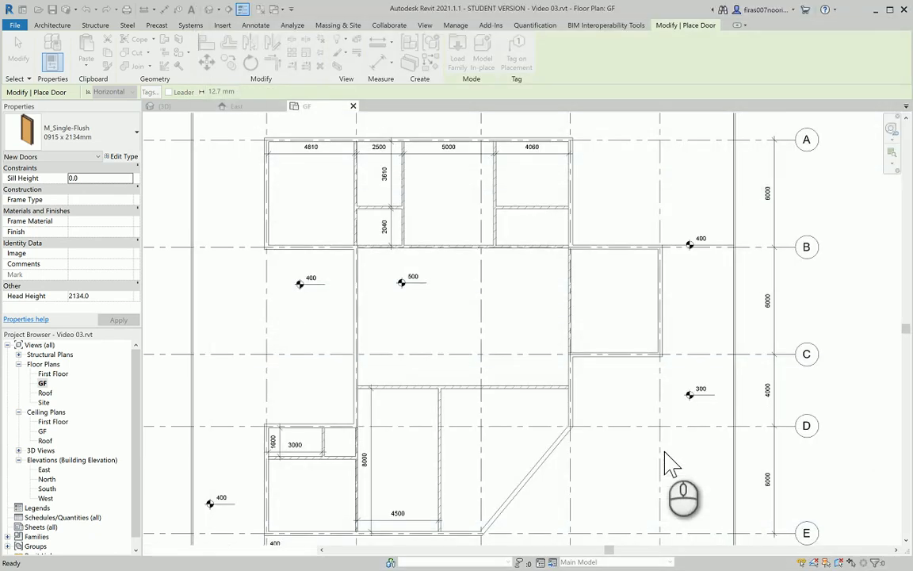
Place a door in the small room's wall and a flipped door below the 3610 room
scroll(414, 227, up, 4)
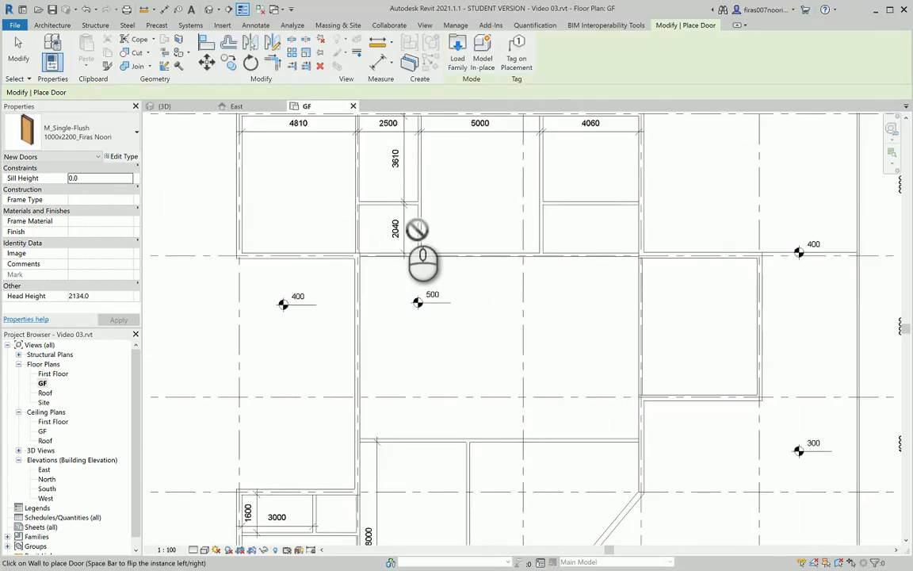
key(alt+Tab)
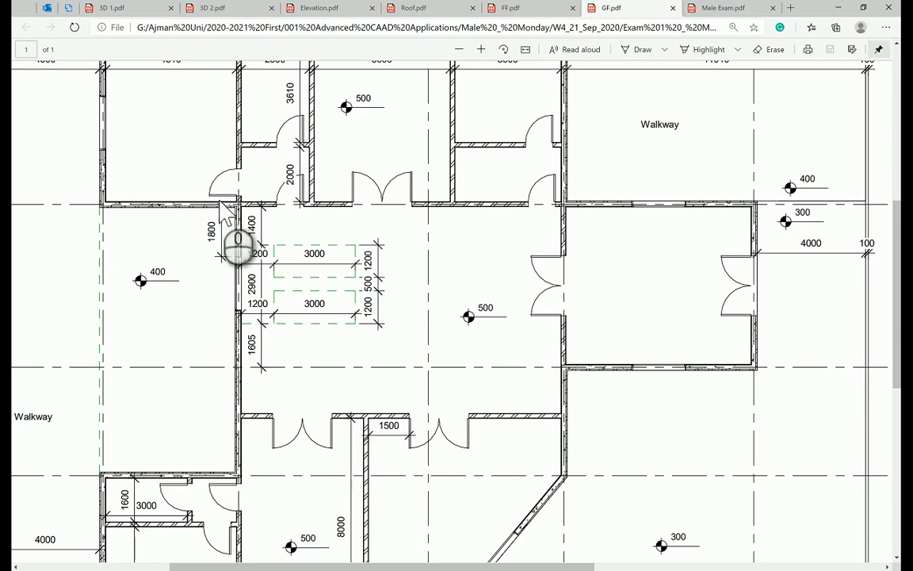
key(alt+Tab)
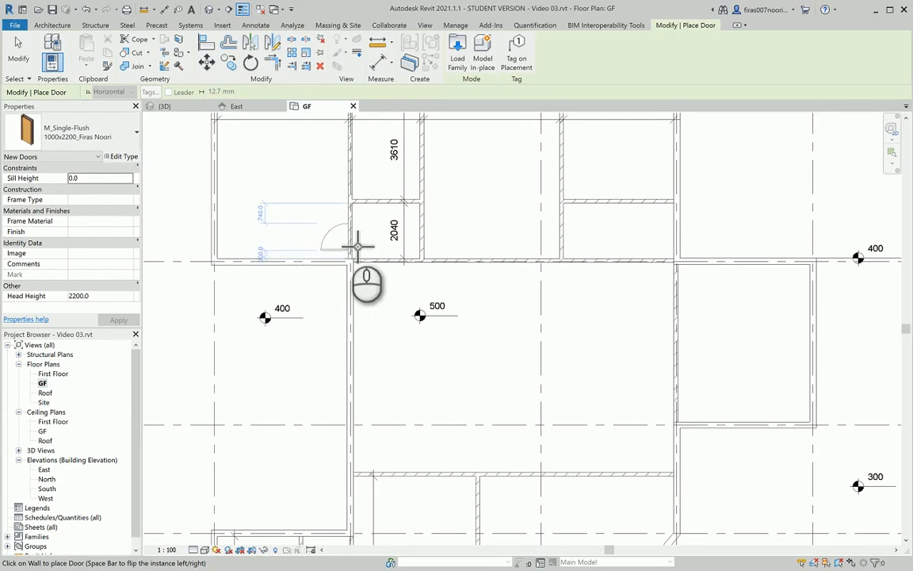
scroll(358, 246, up, 3)
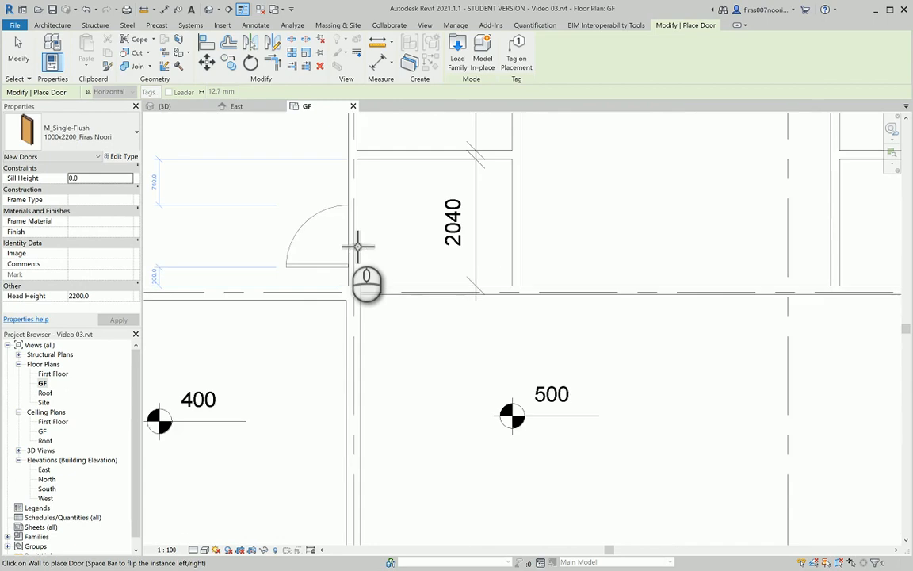
scroll(357, 247, up, 1)
middle_drag(358, 247, 464, 256)
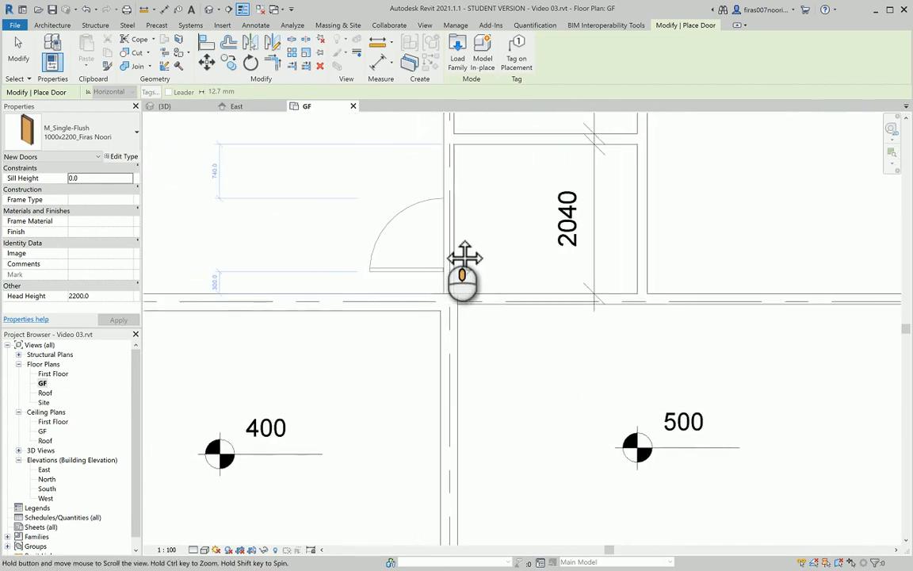
scroll(449, 249, up, 1)
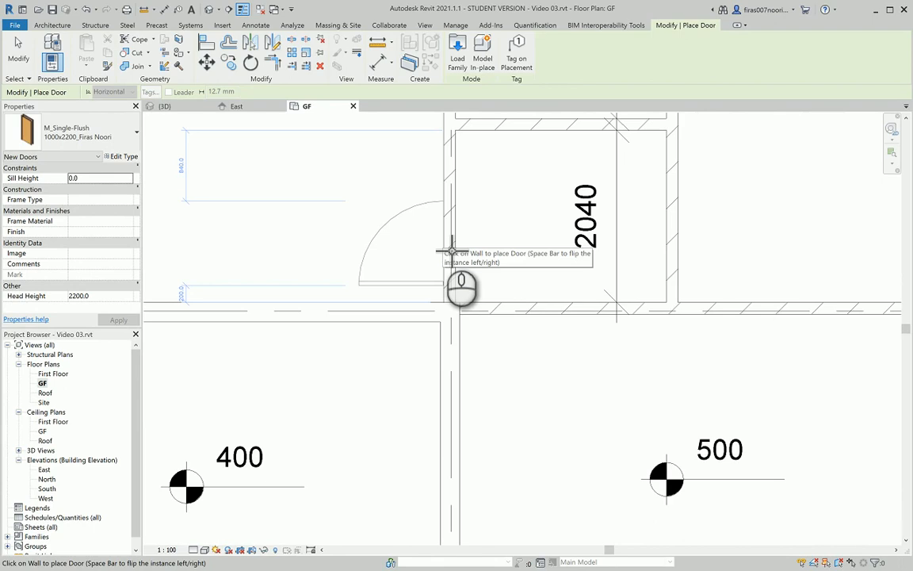
click(452, 252)
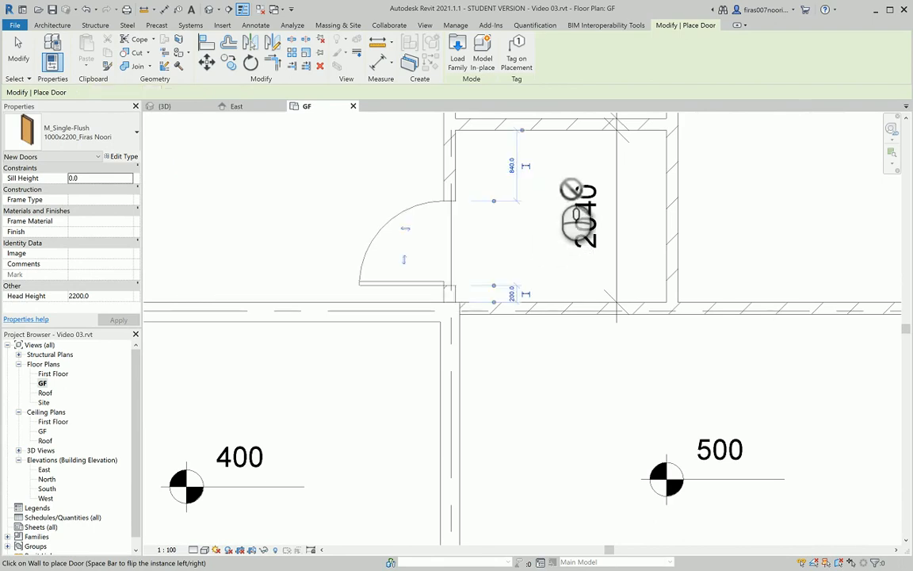
middle_drag(556, 231, 506, 340)
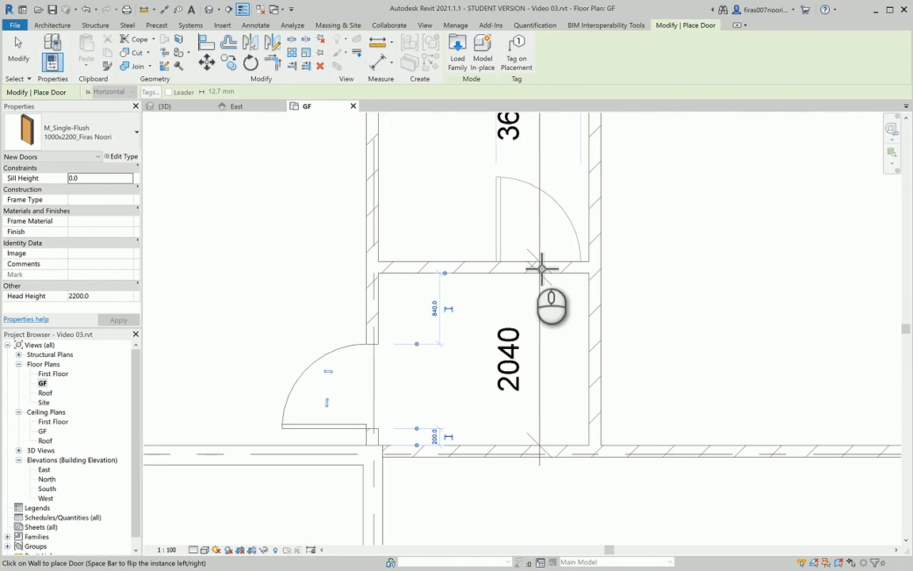
middle_drag(528, 261, 517, 367)
scroll(516, 370, down, 1)
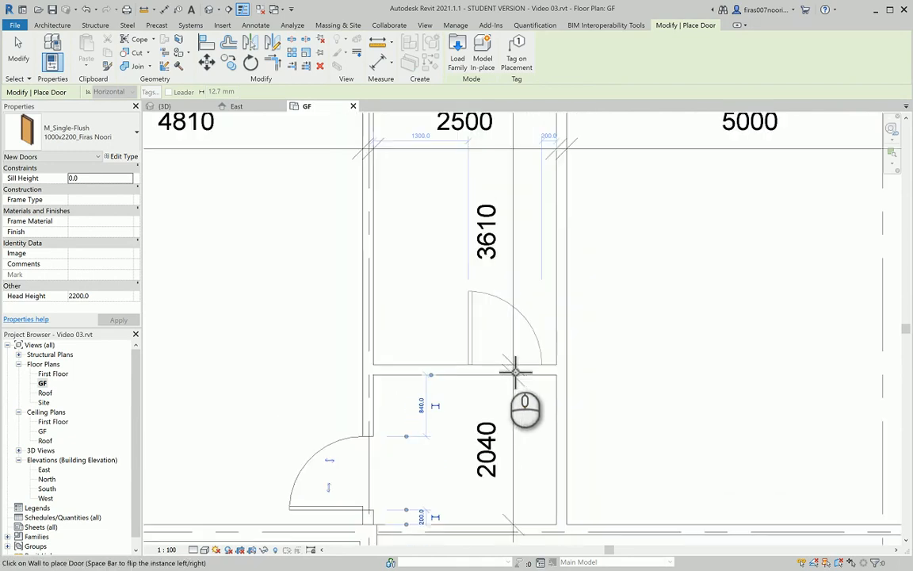
key(space)
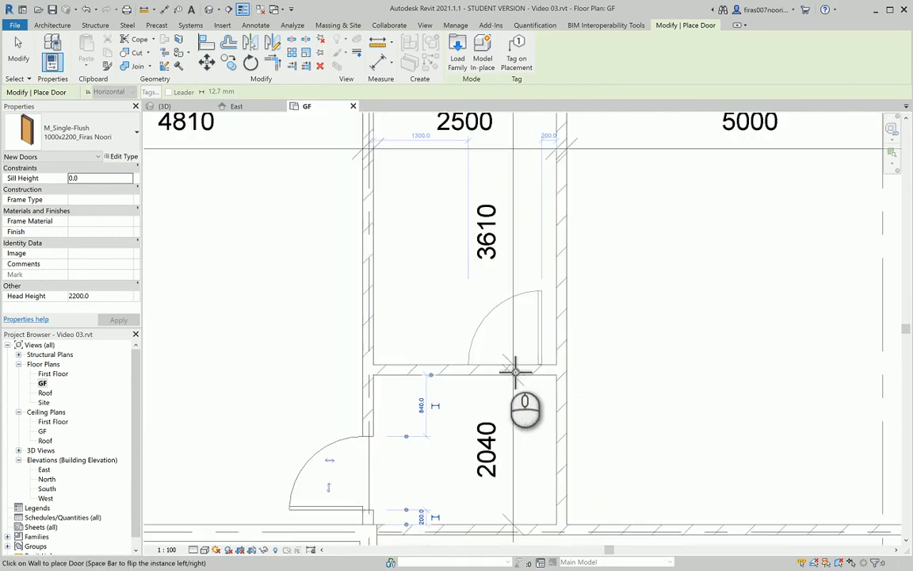
click(515, 372)
Place doors in the 4060 room's upper and lower walls, setting one 200 mm from the wall
key(alt+Tab)
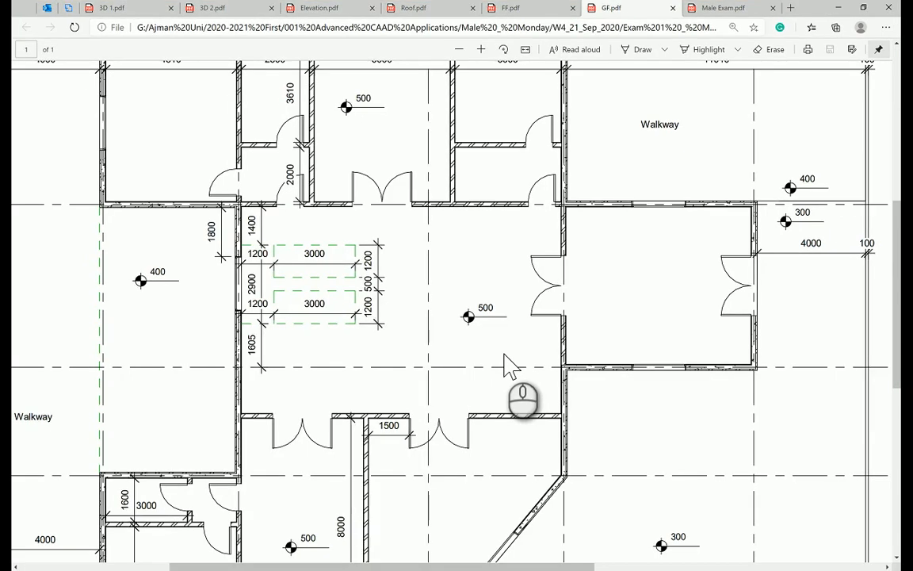
key(alt+Tab)
scroll(531, 377, down, 2)
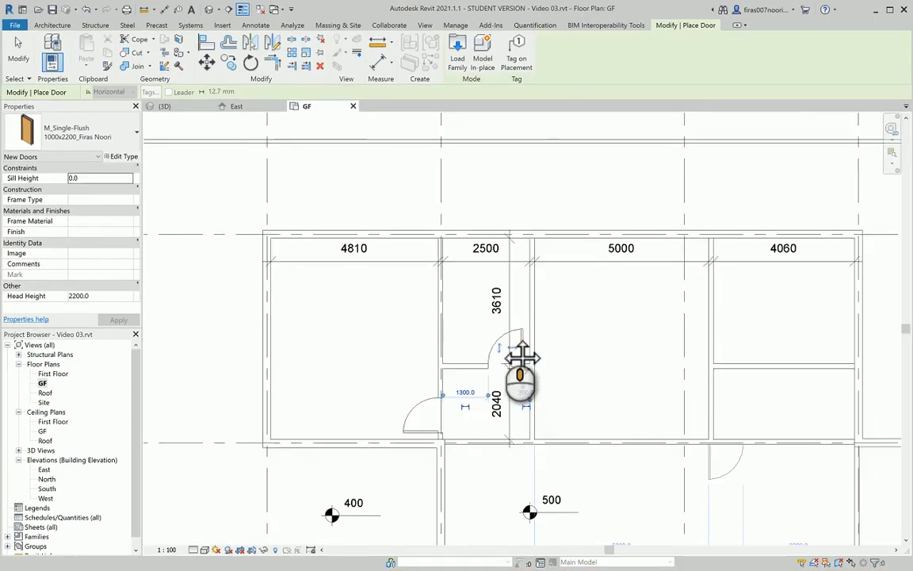
middle_drag(522, 358, 503, 338)
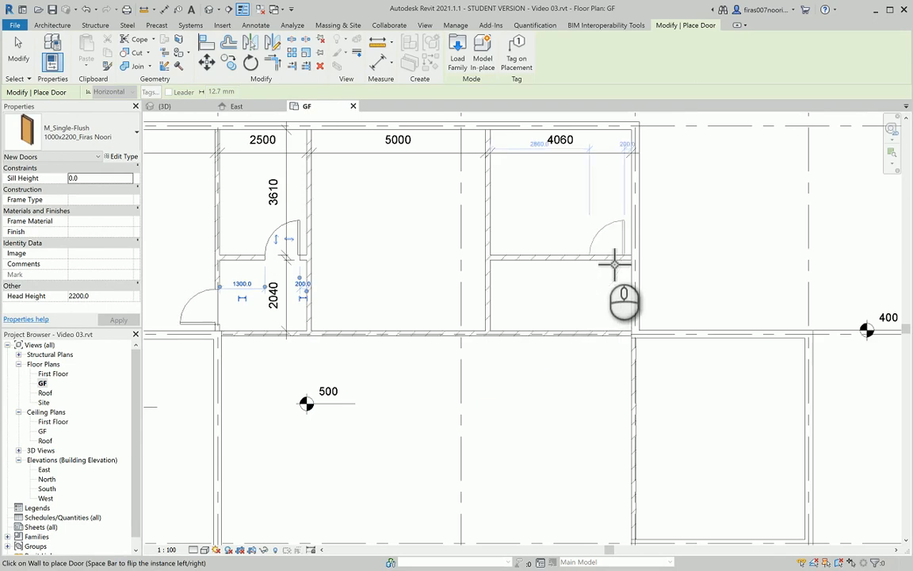
click(605, 255)
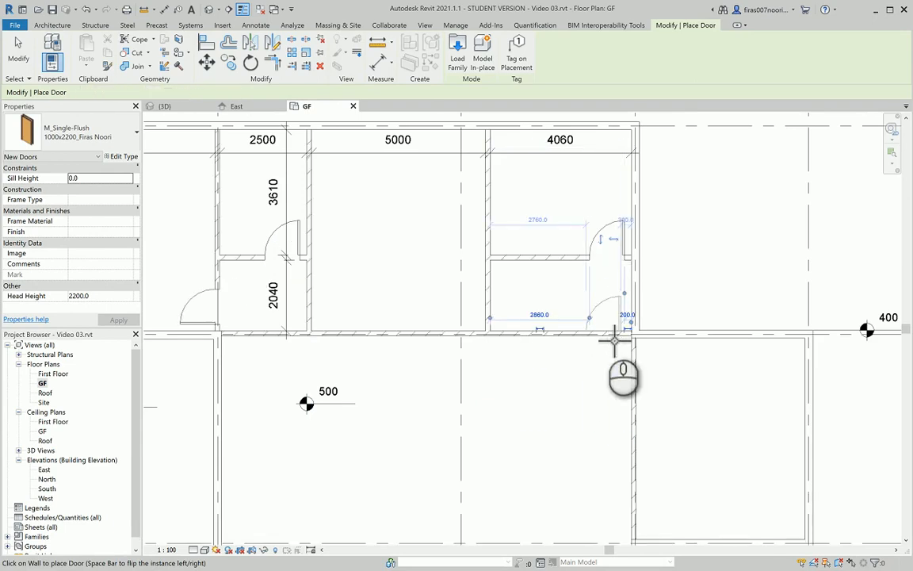
click(604, 332)
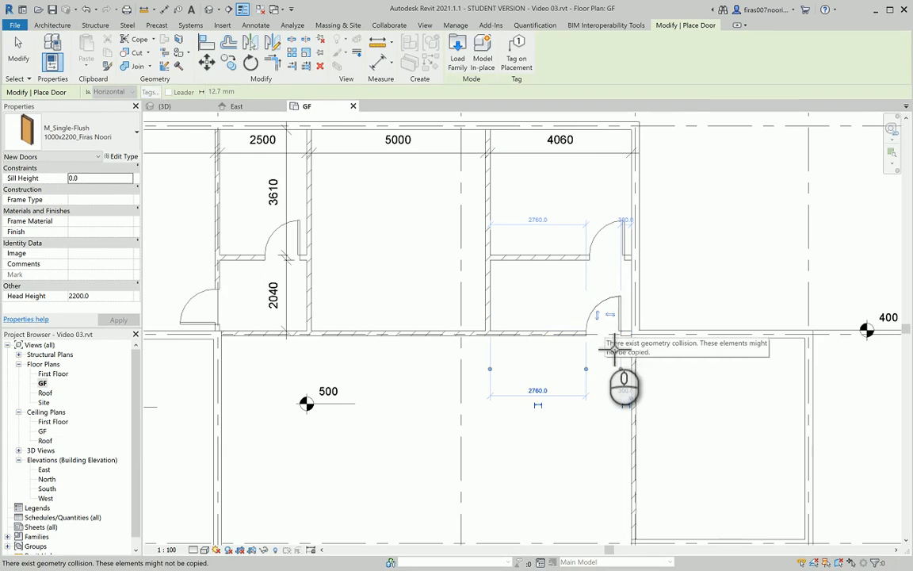
scroll(638, 413, up, 4)
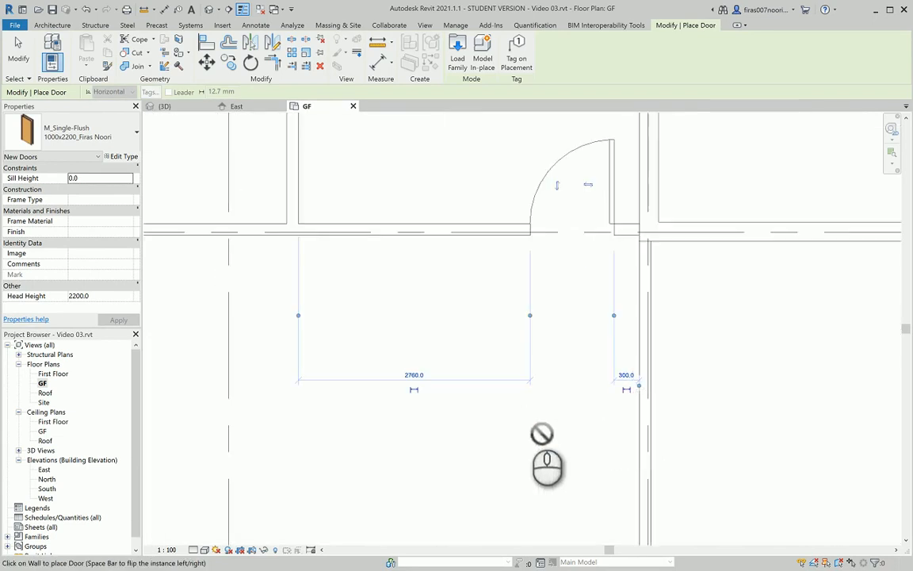
click(626, 376)
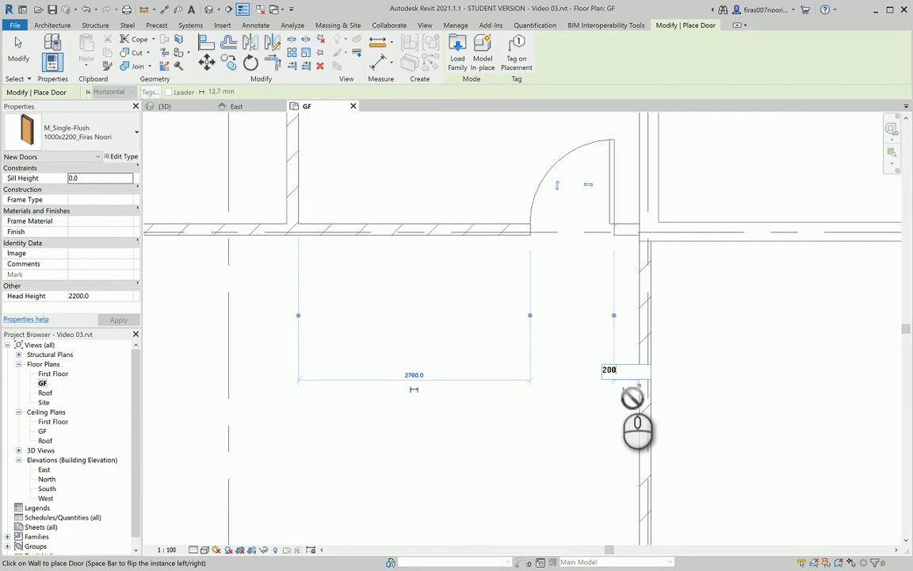
text(200)
key(Return)
scroll(579, 358, down, 2)
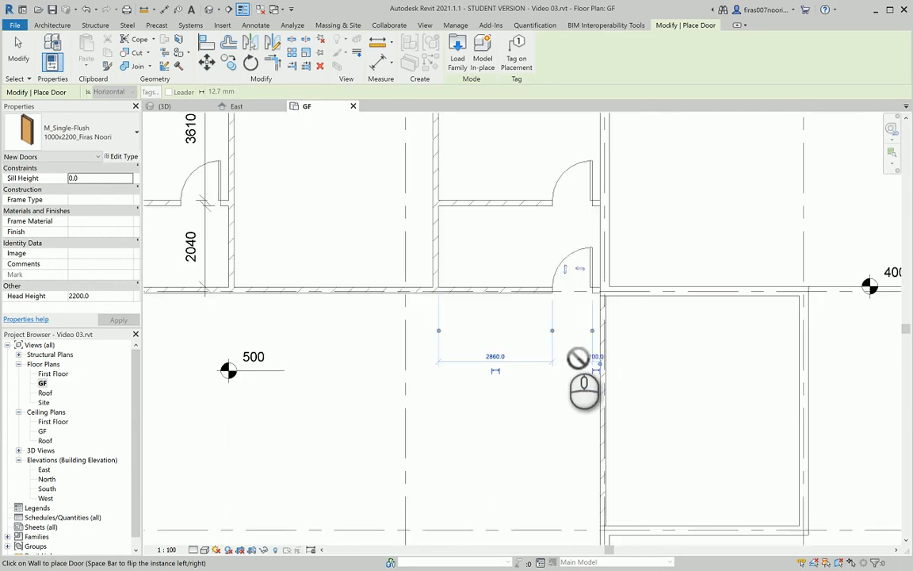
scroll(578, 358, down, 2)
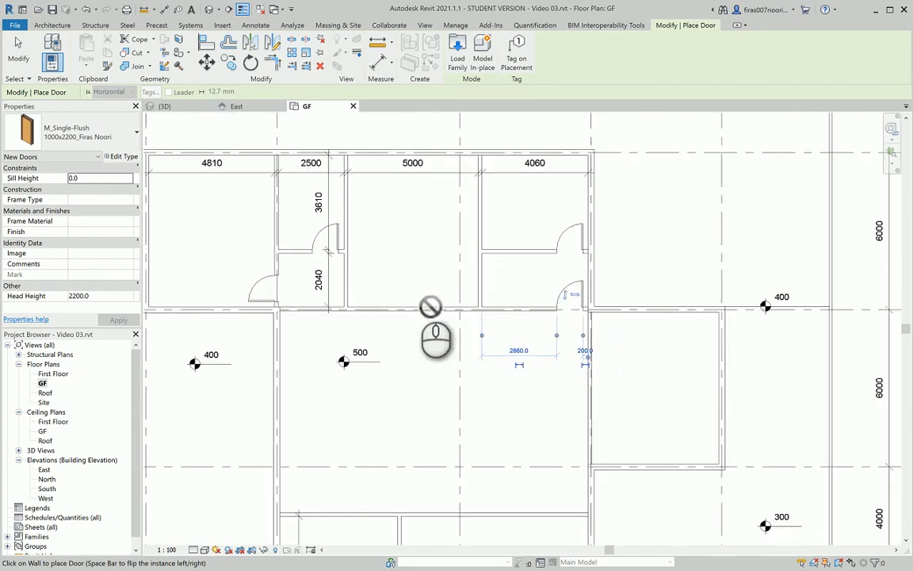
key(alt+Tab)
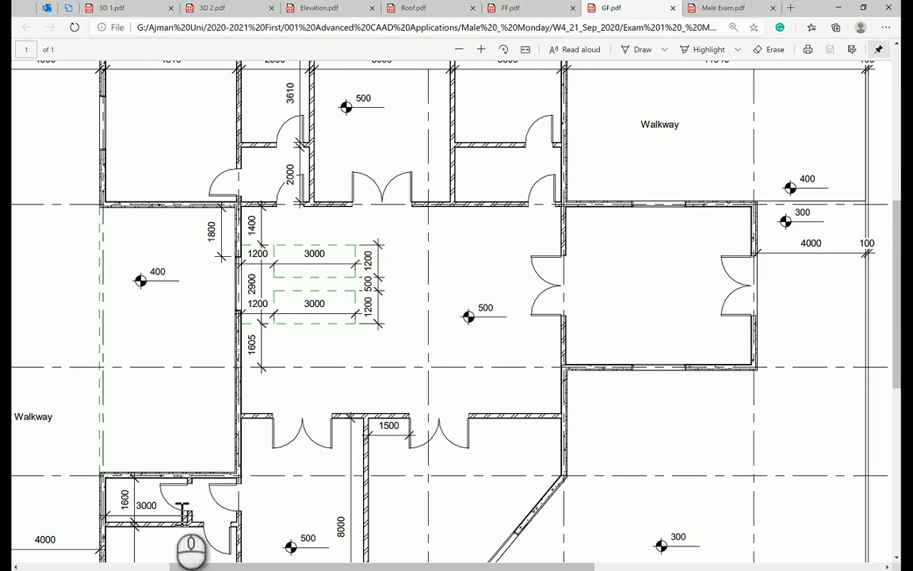
Place doors in the 3000 room's wall and the adjacent wall to its right
key(alt+Tab)
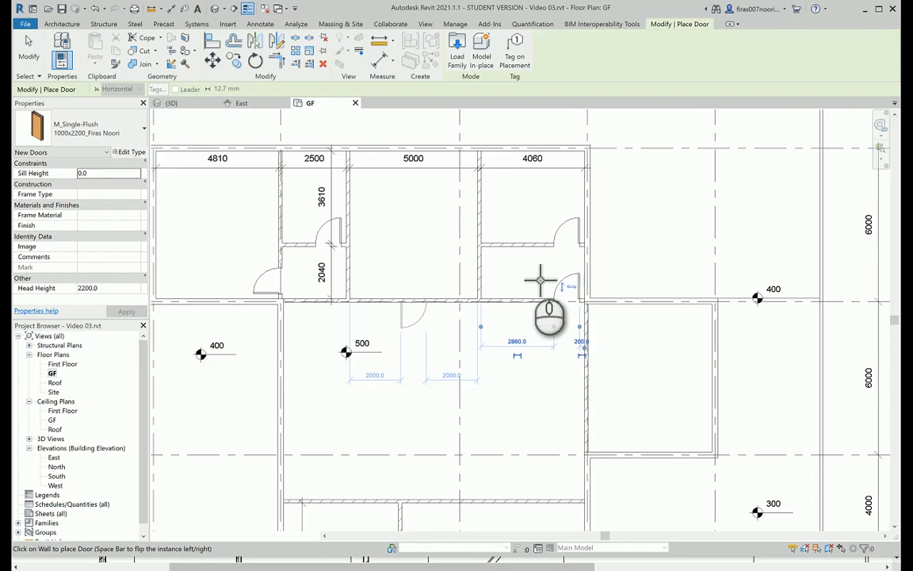
middle_drag(397, 422, 501, 272)
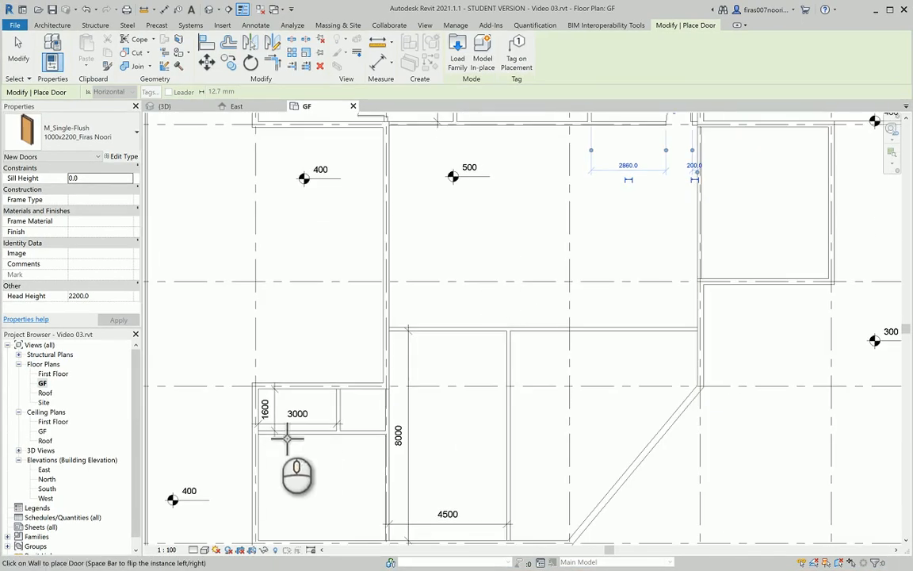
scroll(345, 440, up, 5)
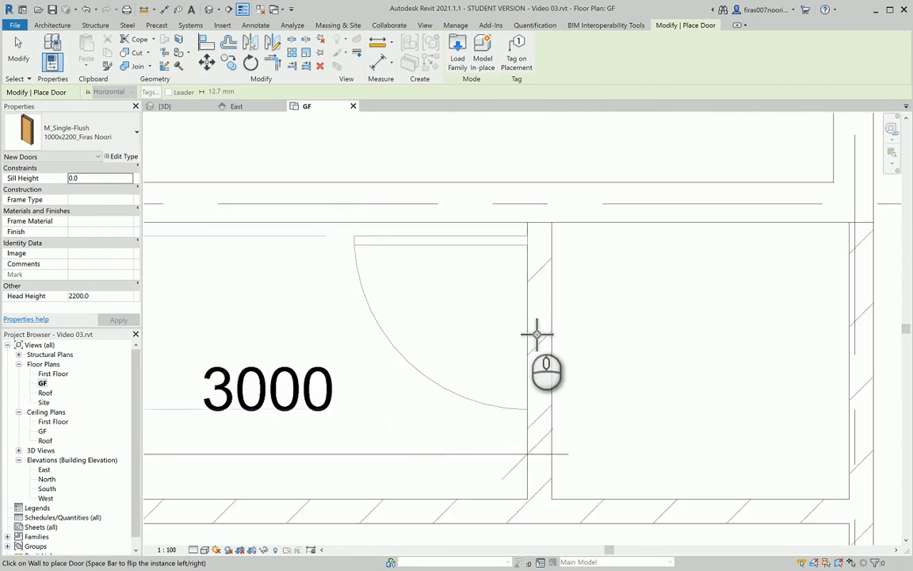
scroll(538, 332, down, 1)
scroll(538, 331, down, 1)
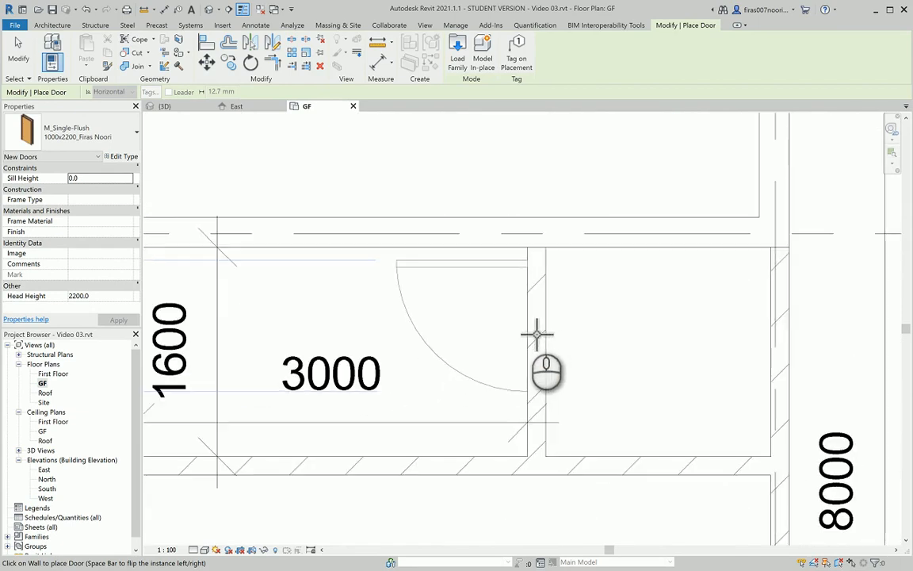
scroll(538, 334, down, 1)
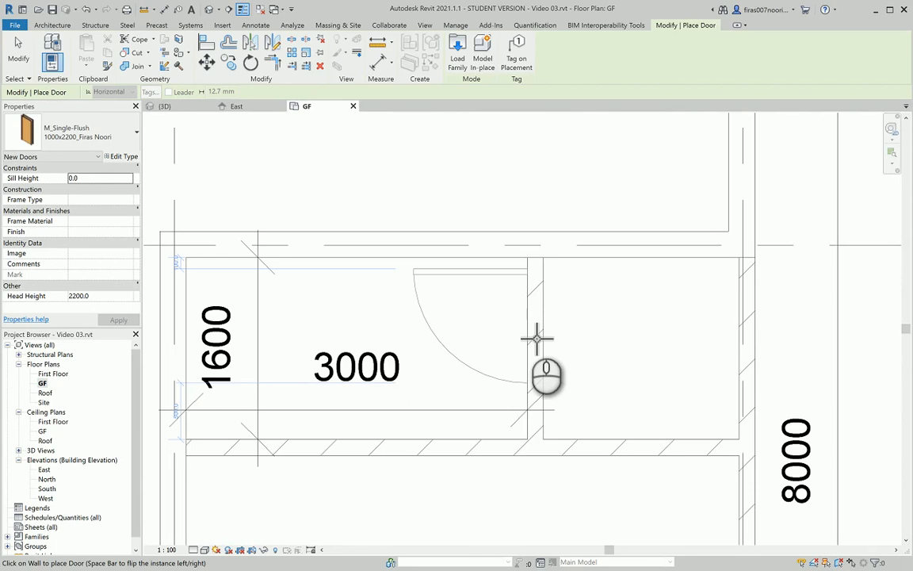
click(538, 341)
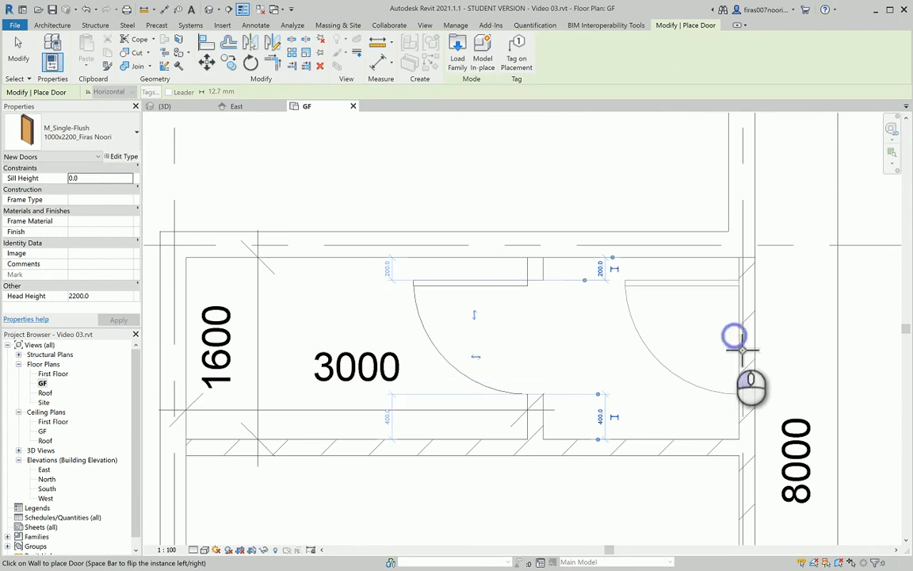
click(737, 342)
Place a door in the wall below the 3000 room, then show the door type list
middle_drag(655, 458, 536, 255)
scroll(593, 311, down, 1)
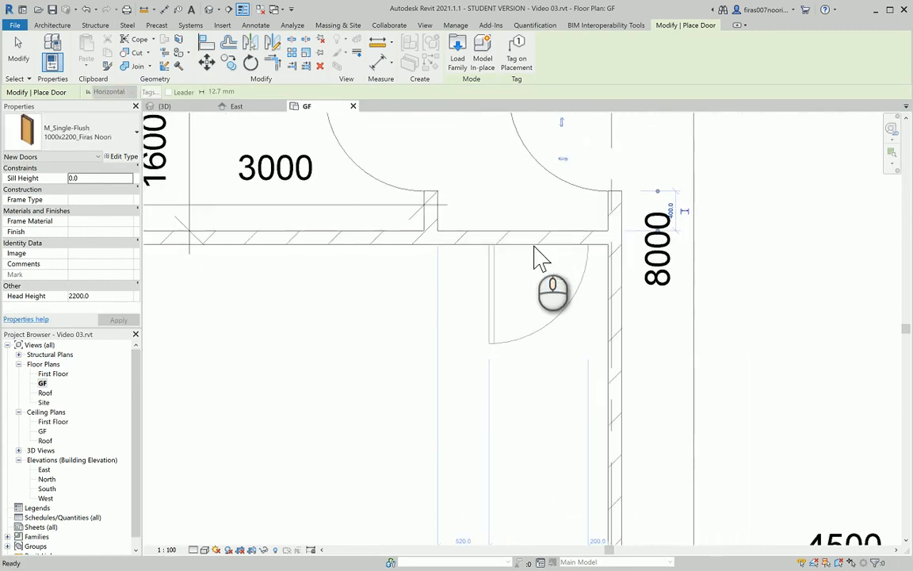
scroll(542, 256, down, 1)
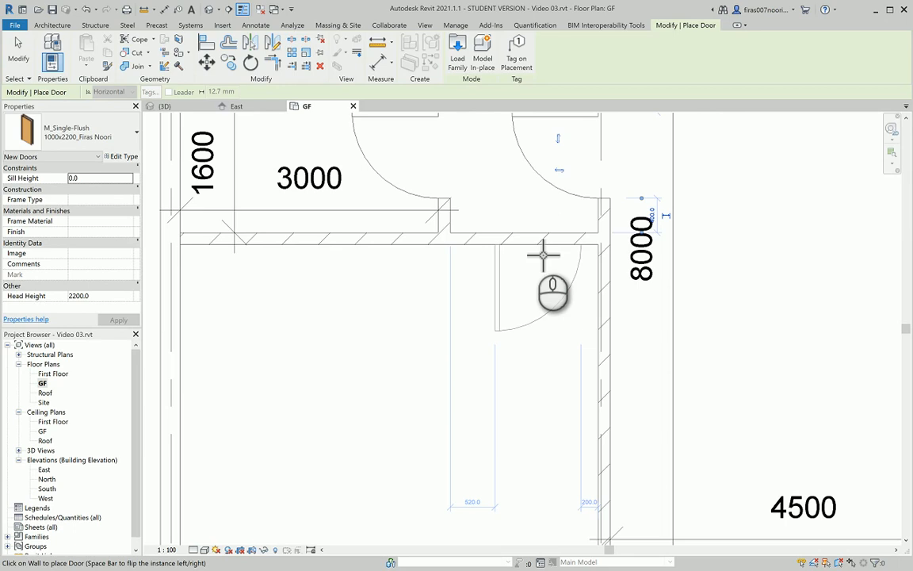
click(543, 254)
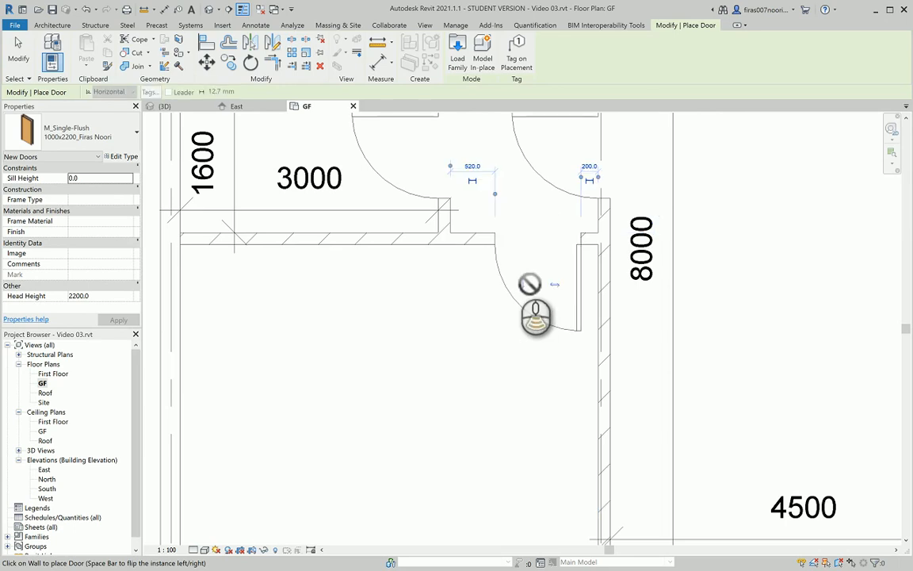
scroll(530, 284, down, 5)
middle_drag(648, 310, 531, 400)
scroll(593, 252, down, 2)
middle_drag(600, 243, 583, 310)
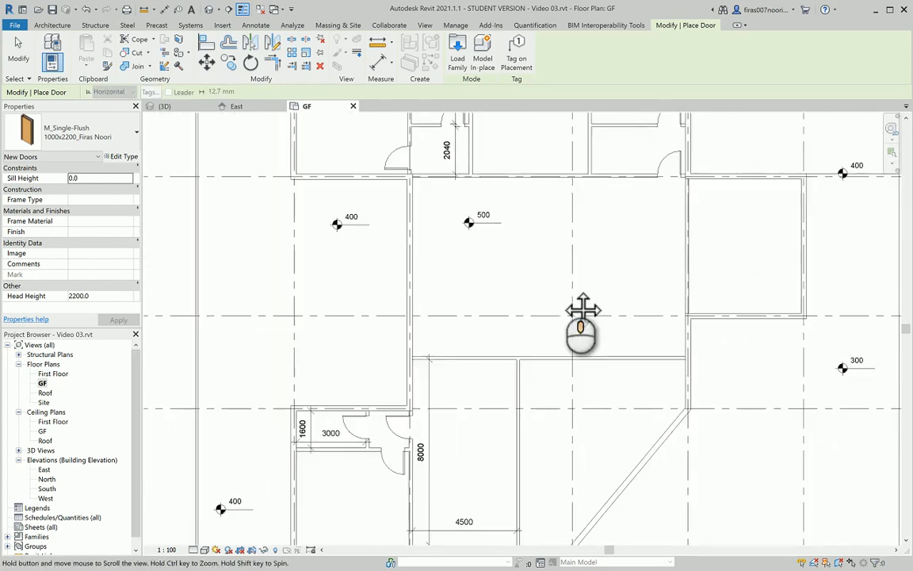
key(Escape)
middle_drag(555, 247, 540, 282)
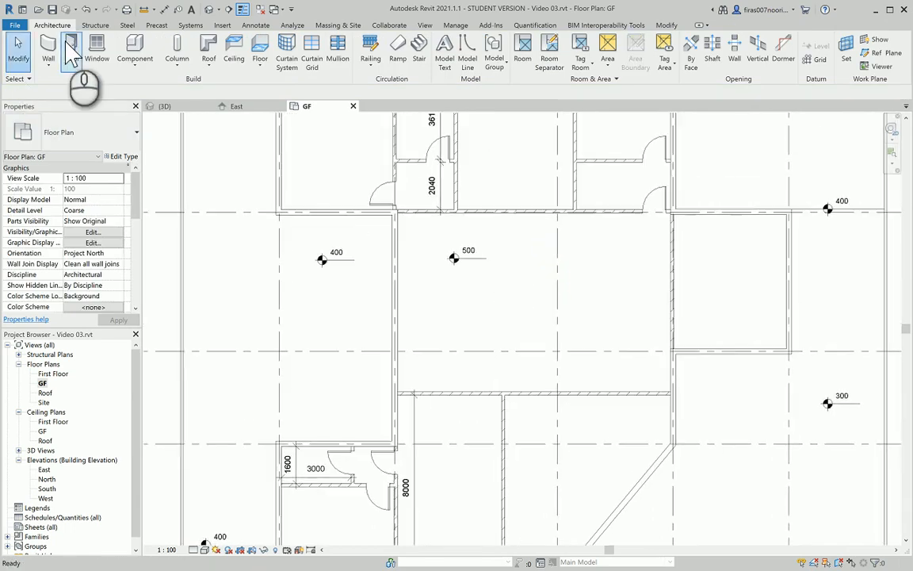
click(71, 54)
click(92, 143)
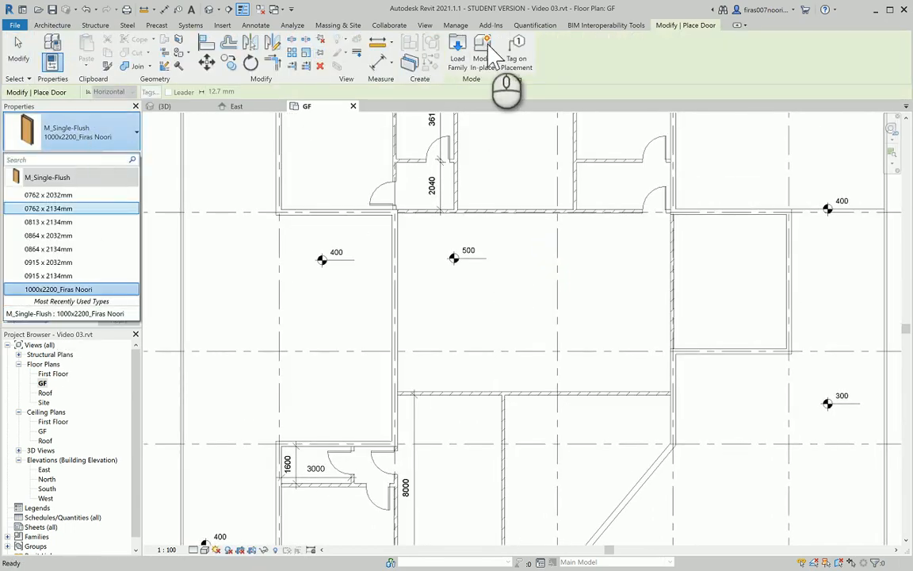
Load M_Door-Double-Flush_Panel-Double-Acting.rfa from the English library's Doors folder
click(452, 52)
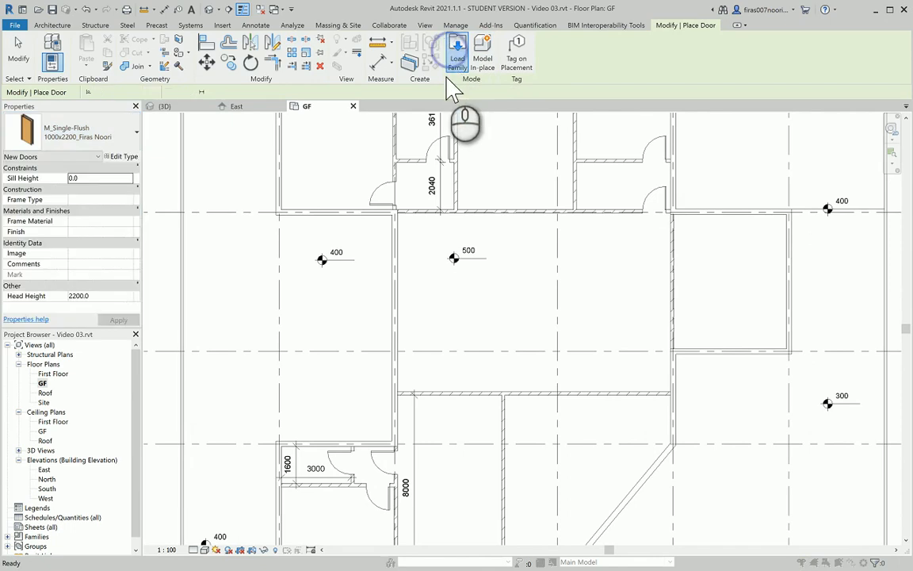
click(455, 57)
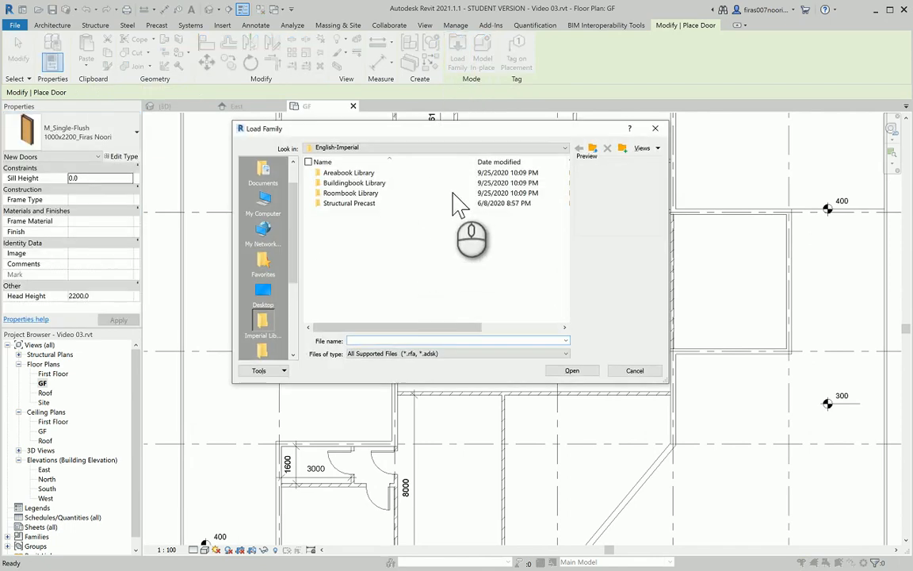
click(592, 148)
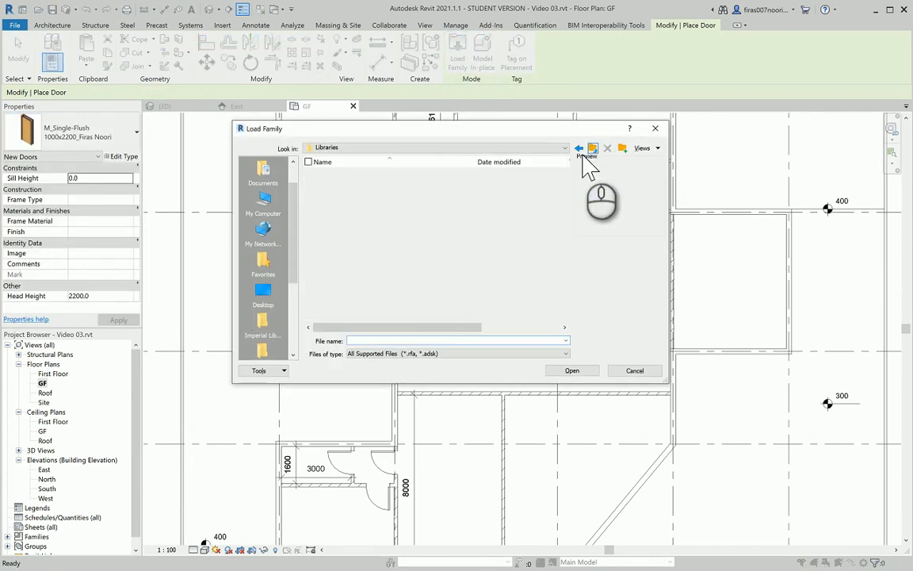
click(358, 193)
double_click(359, 193)
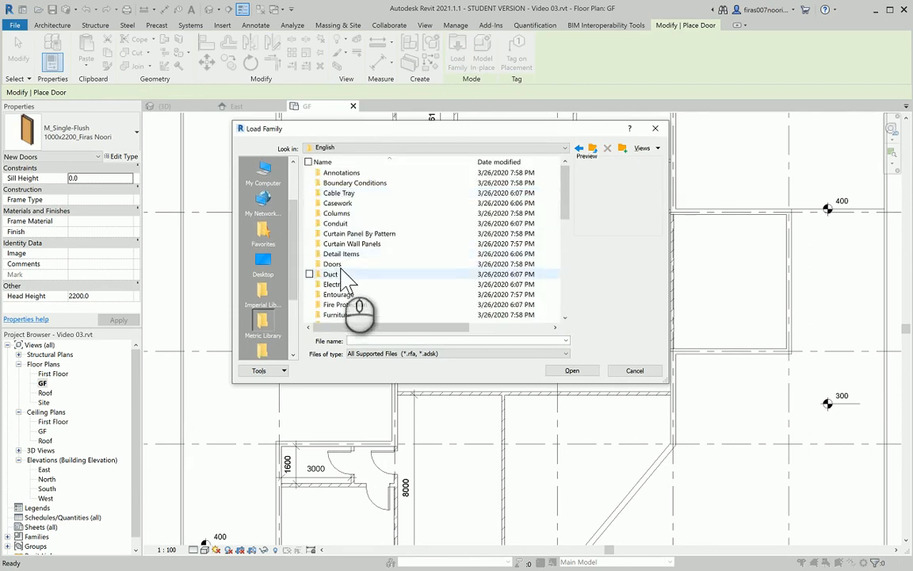
double_click(340, 264)
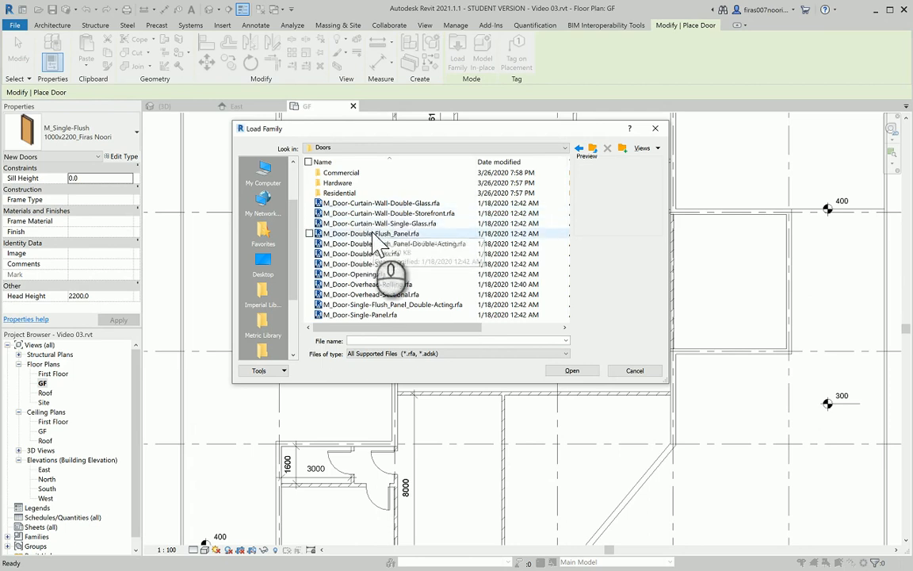
click(371, 234)
click(380, 244)
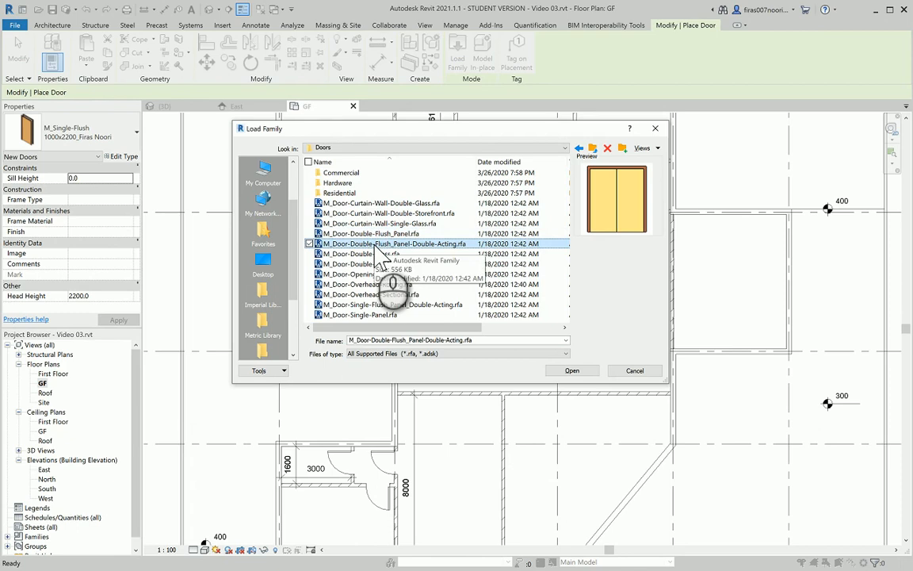
double_click(375, 244)
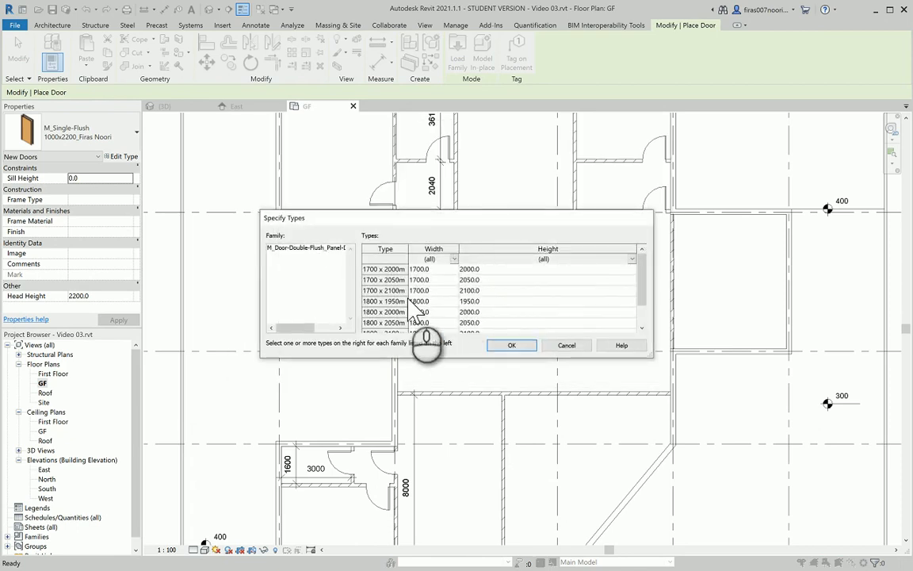
Keep only the 1800 x 2100 type of the double-acting door, then bring up GF.pdf
scroll(414, 308, down, 1)
click(406, 314)
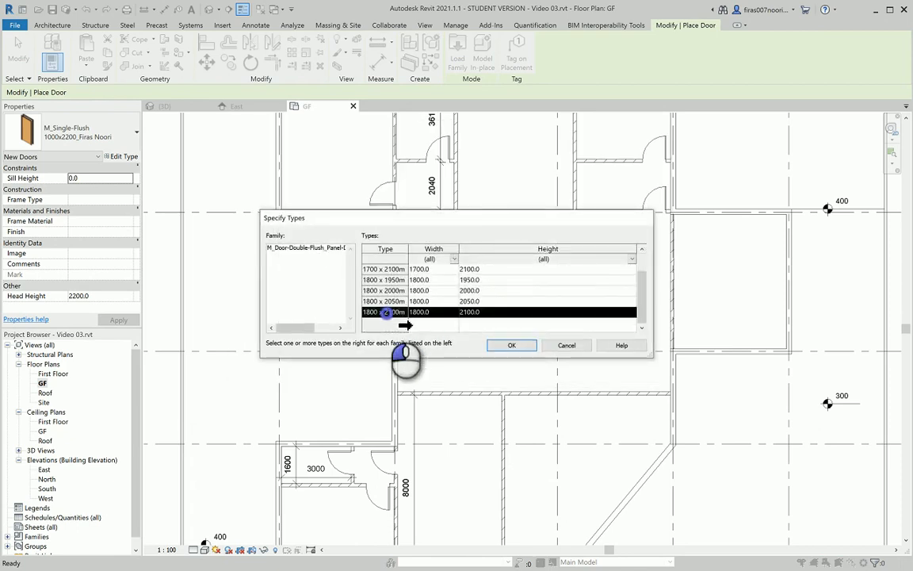
click(519, 348)
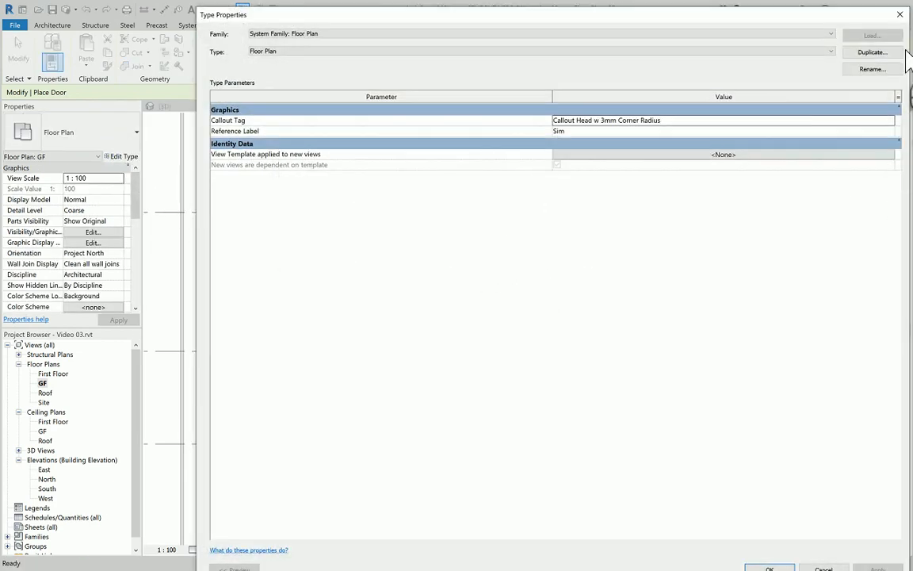
click(904, 16)
scroll(555, 226, up, 3)
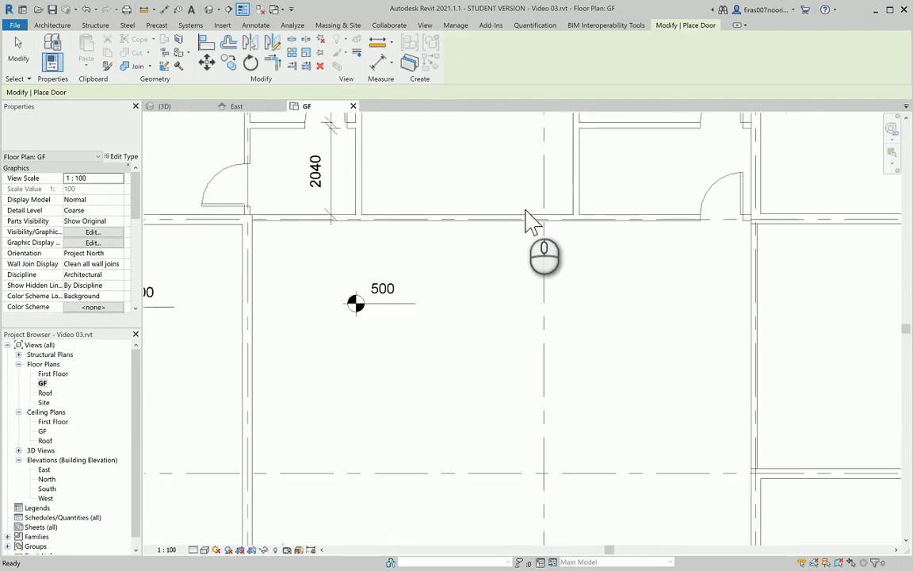
click(457, 215)
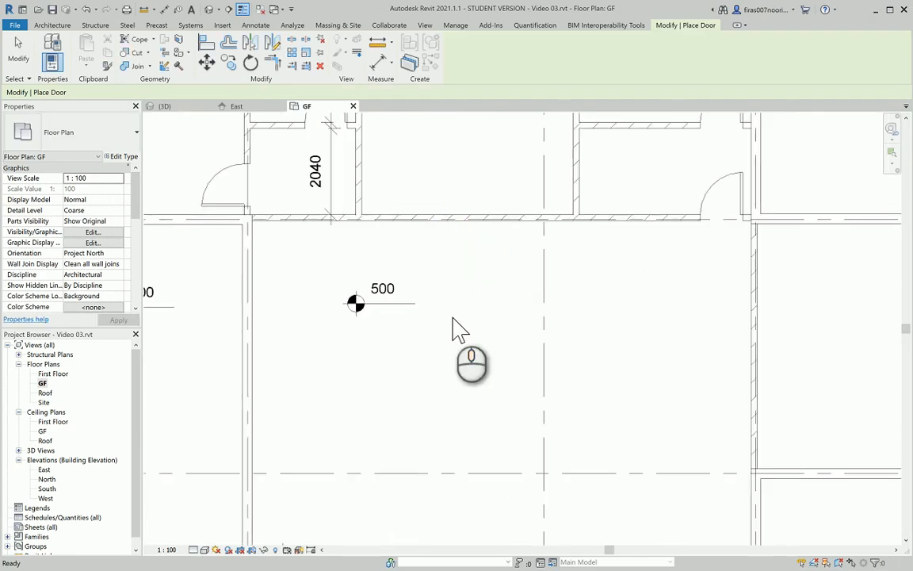
key(alt+Tab)
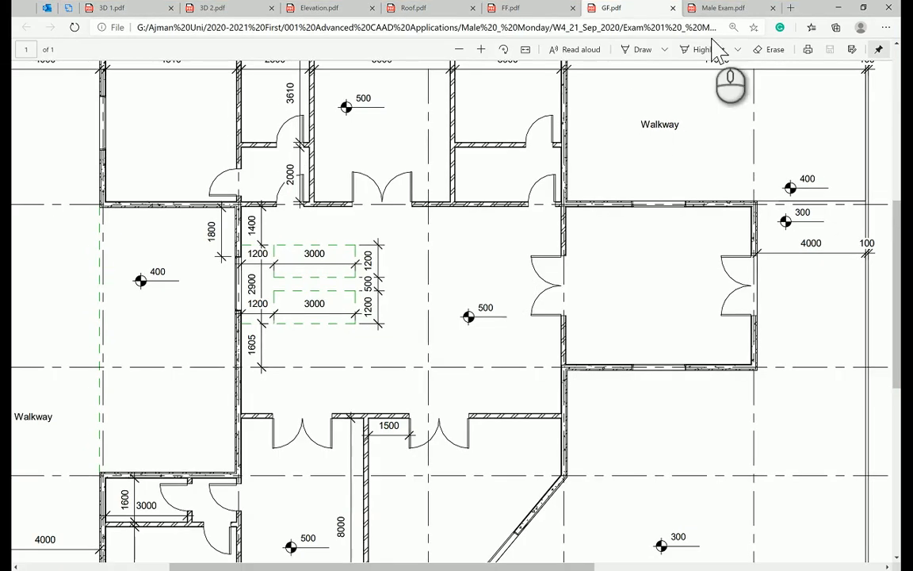
Compare the brief's 2200 x 2200 mm double door requirement with GF.pdf, then return to Revit
click(720, 8)
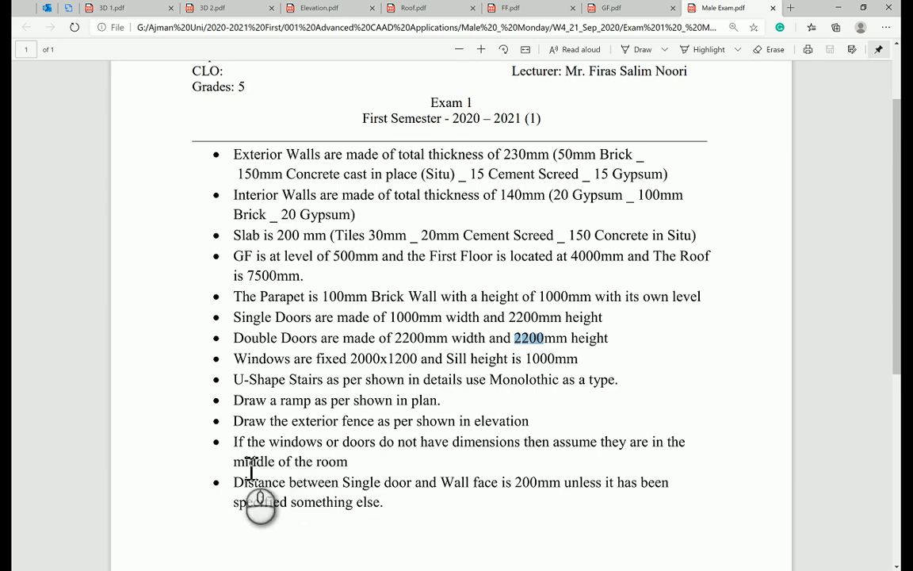
key(alt+Tab)
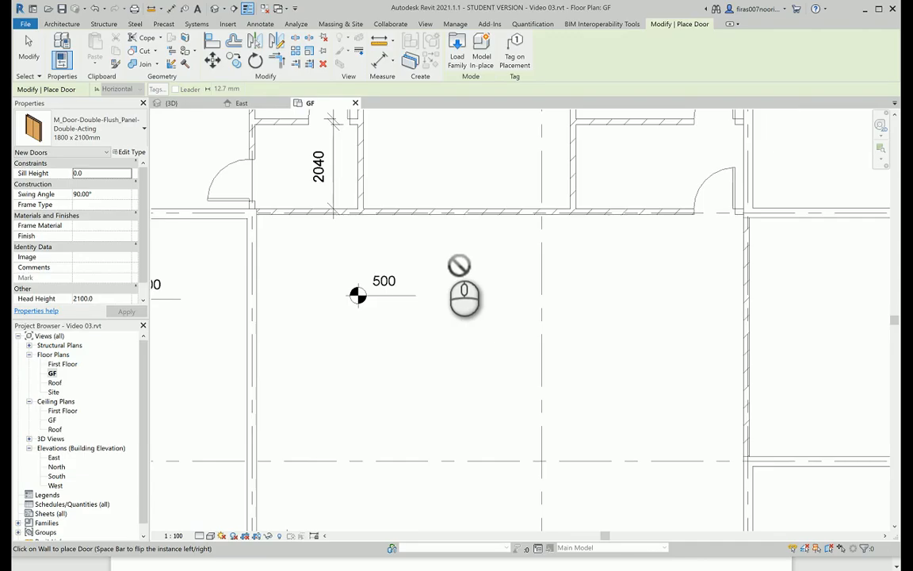
key(alt+Tab)
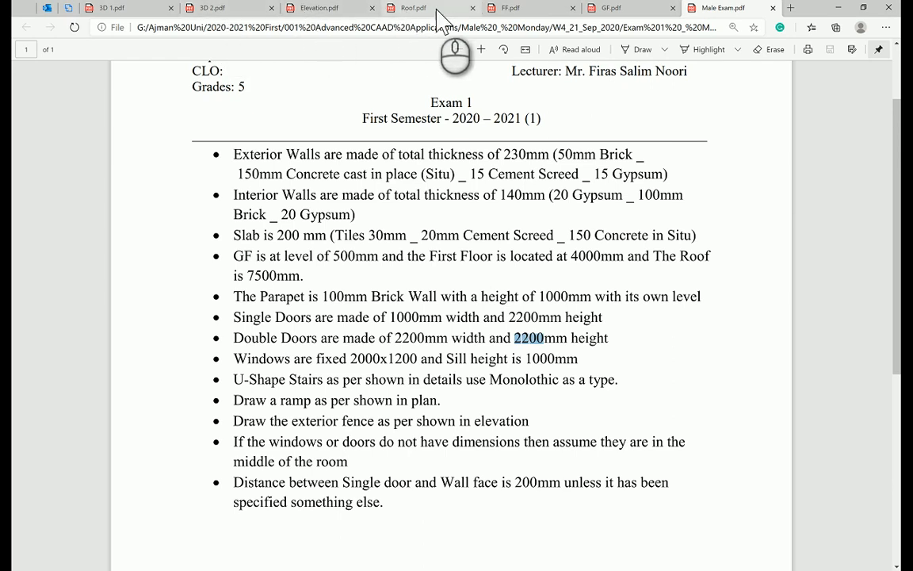
click(615, 8)
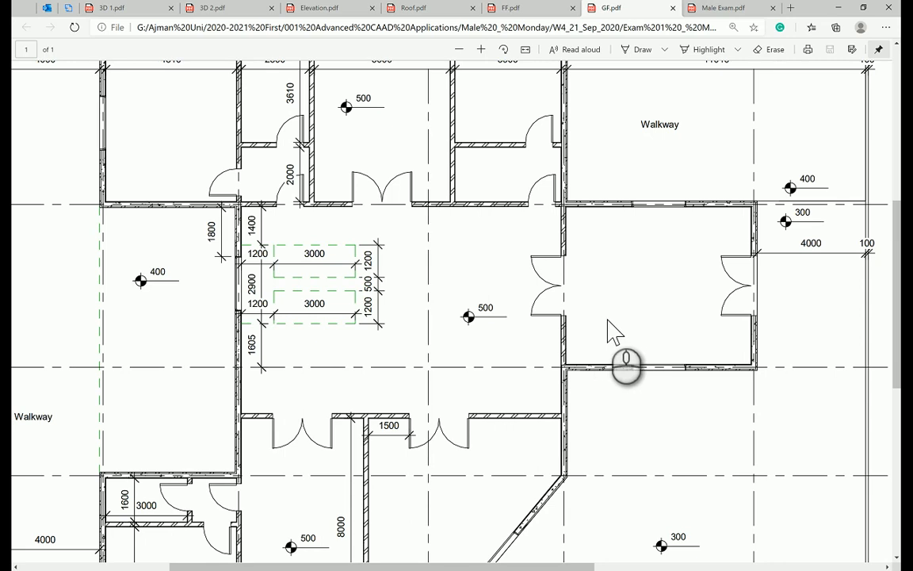
key(alt+Tab)
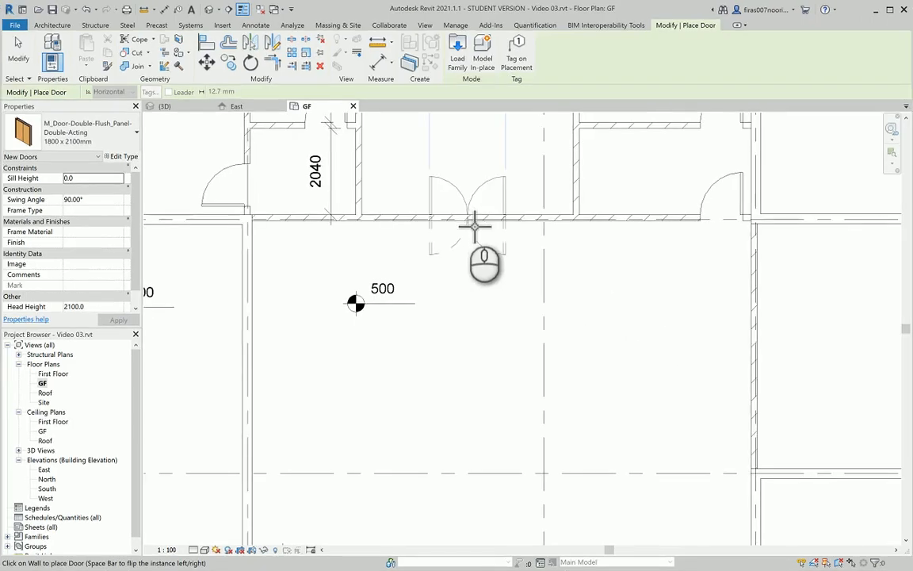
Load the M_Door-Double-Flush_Panel family with its 1800 x 2100mm type for placing
key(Escape)
key(Escape)
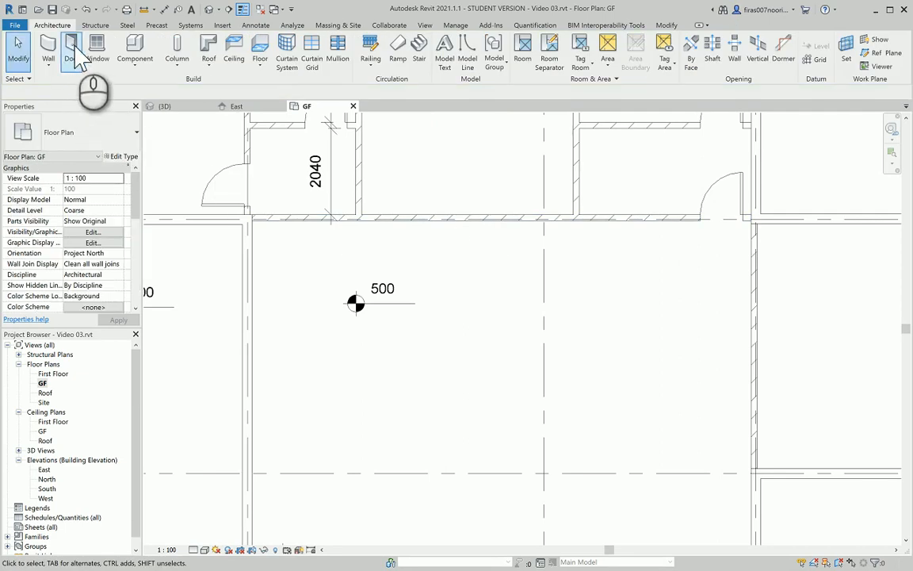
click(73, 54)
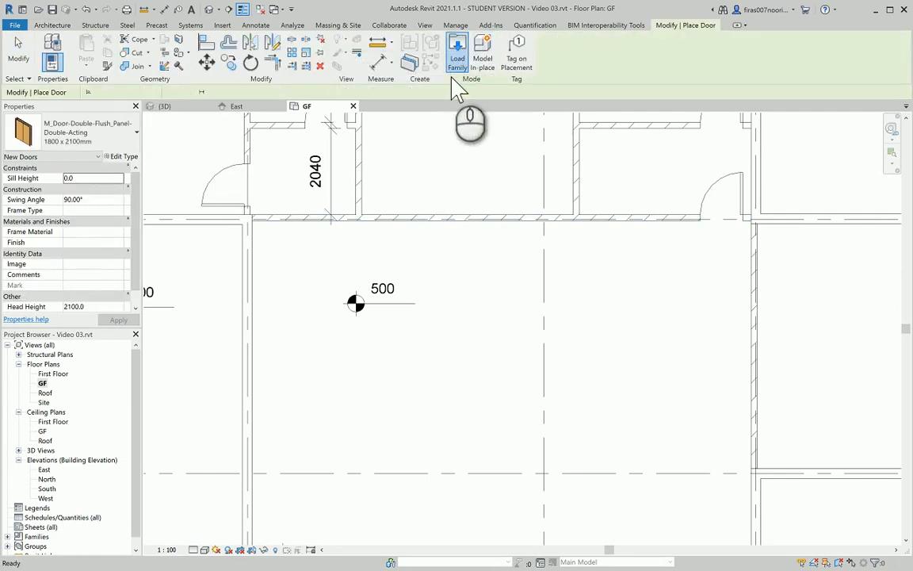
click(458, 63)
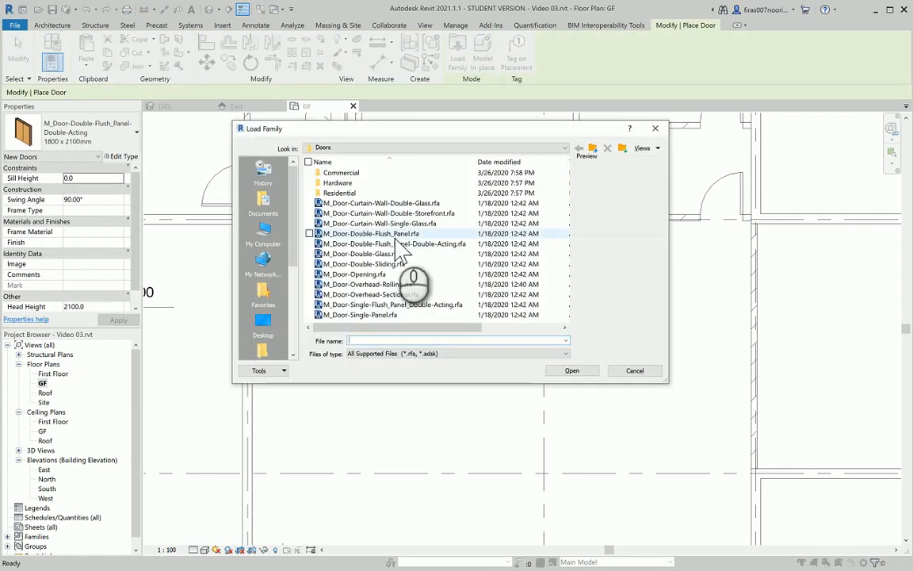
click(396, 235)
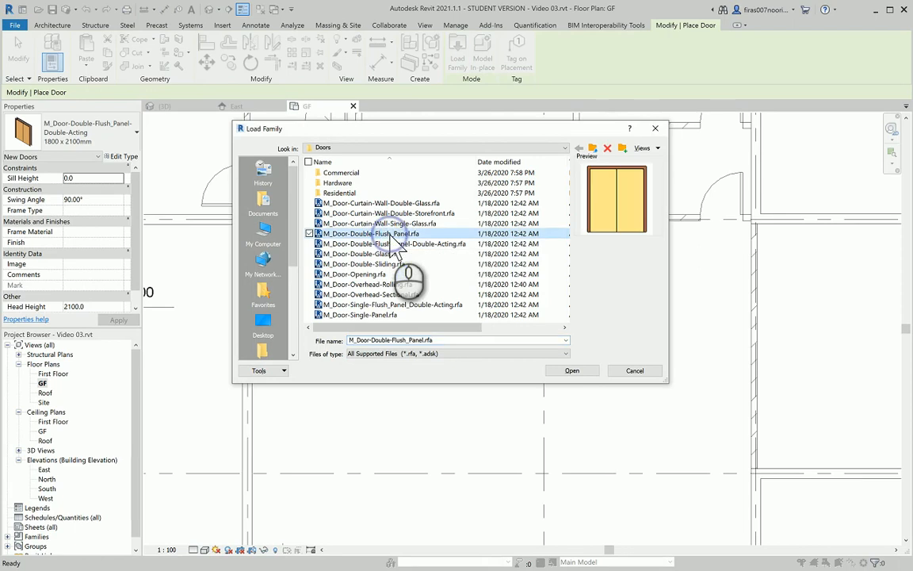
double_click(391, 235)
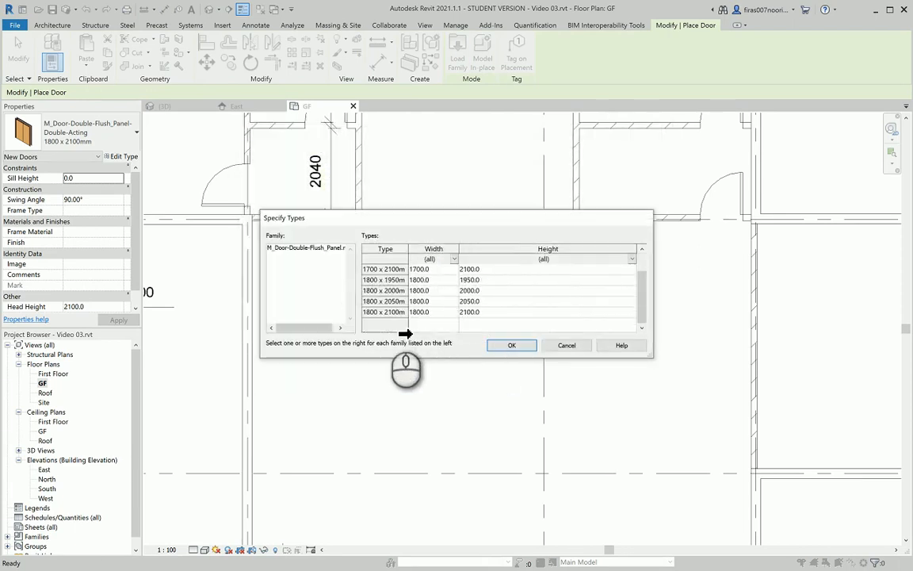
click(387, 311)
click(511, 345)
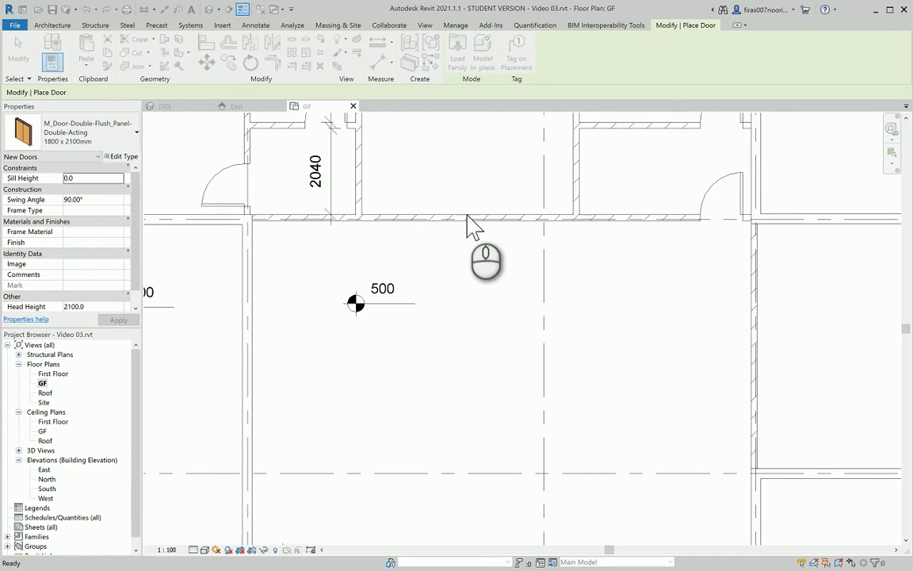
click(475, 231)
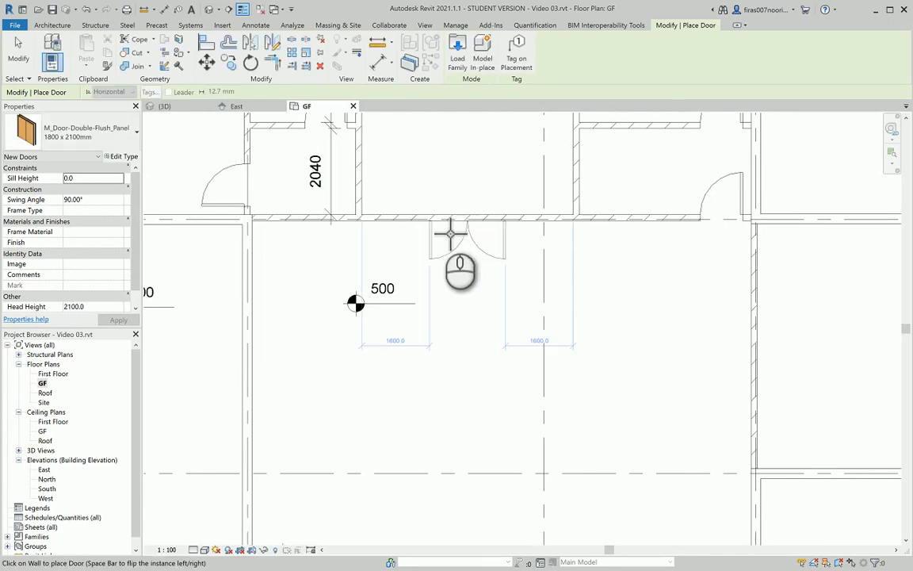
Duplicate the double flush door as type 2200x2200, with Width 2200 and Height 2200
click(126, 157)
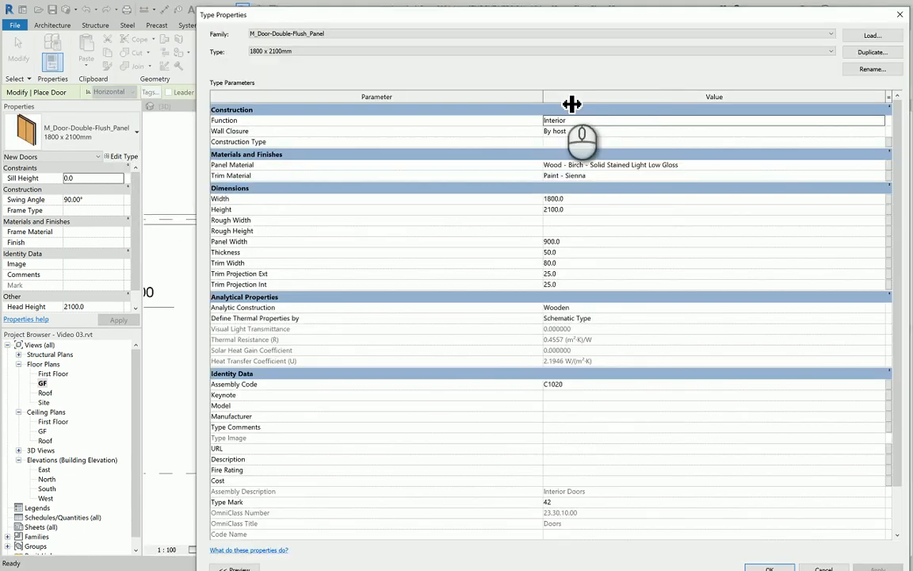
key(alt+d)
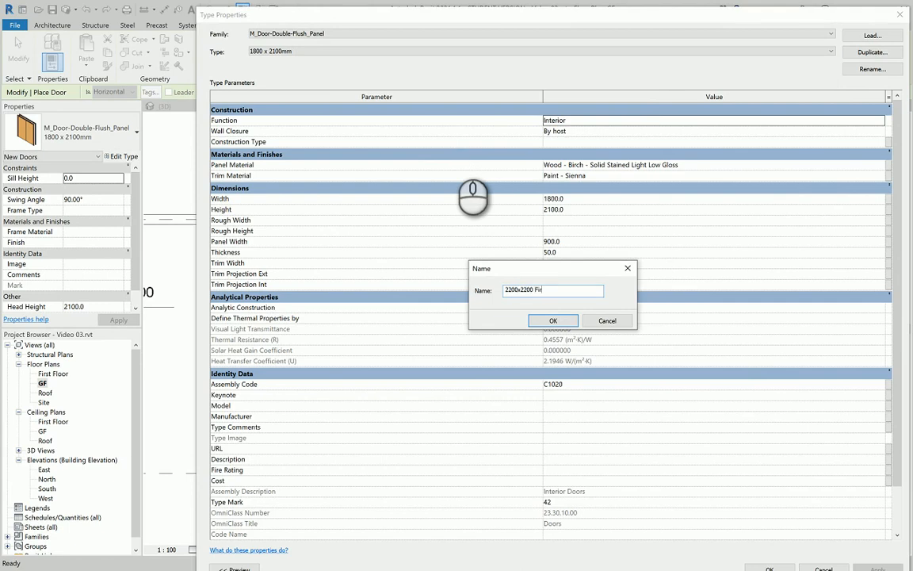
key(Return)
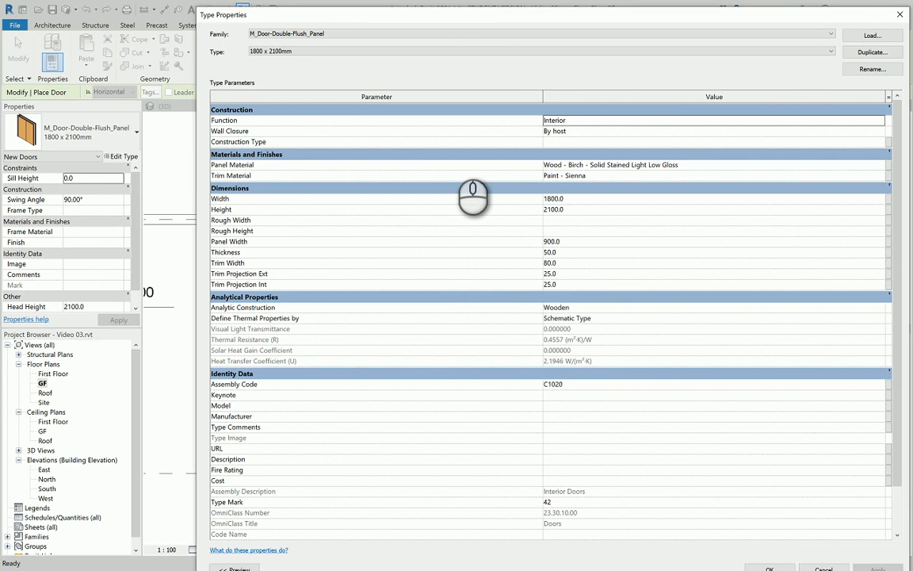
click(577, 242)
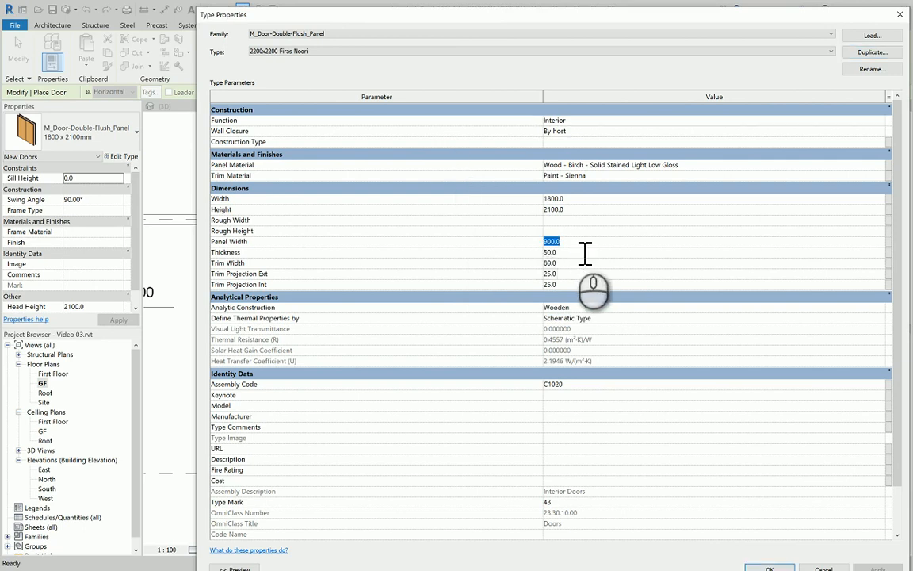
click(581, 198)
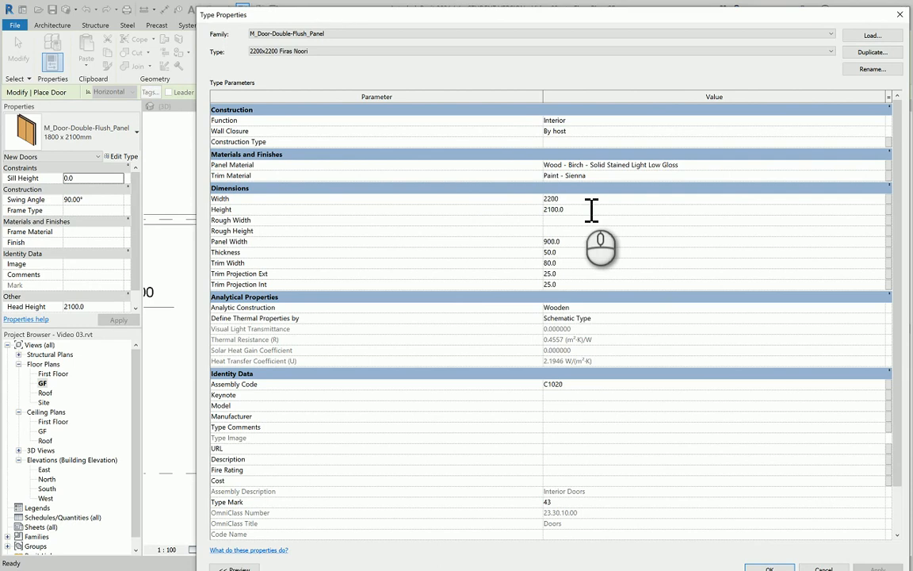
text(2200)
click(583, 208)
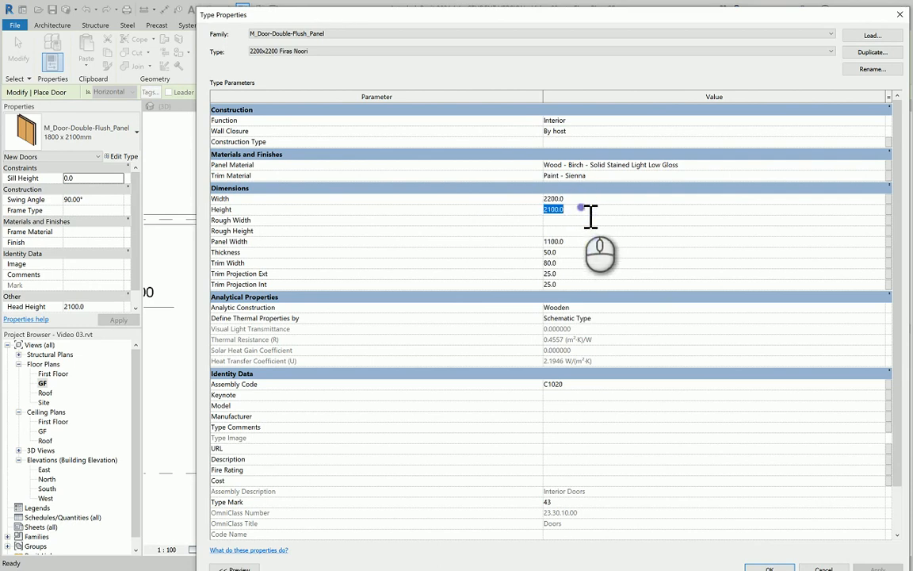
text(2200)
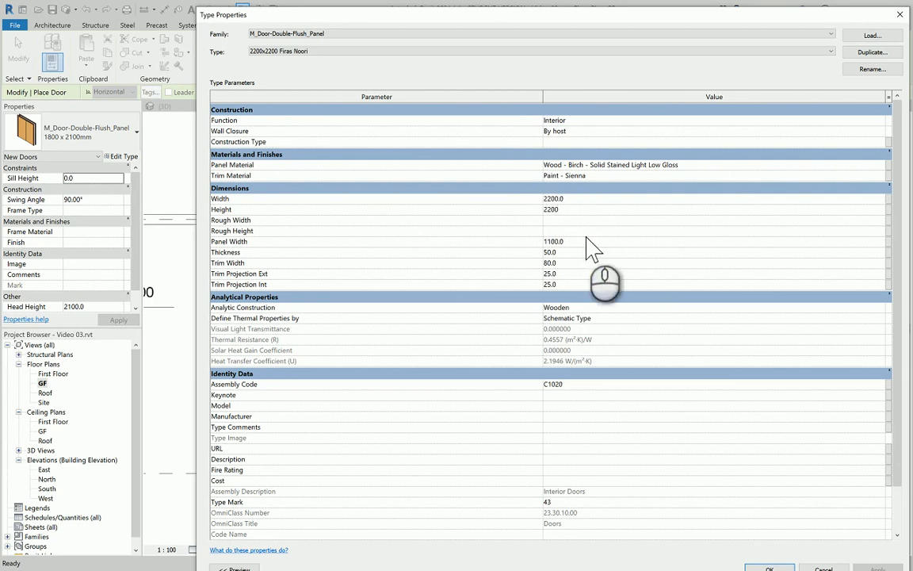
click(758, 565)
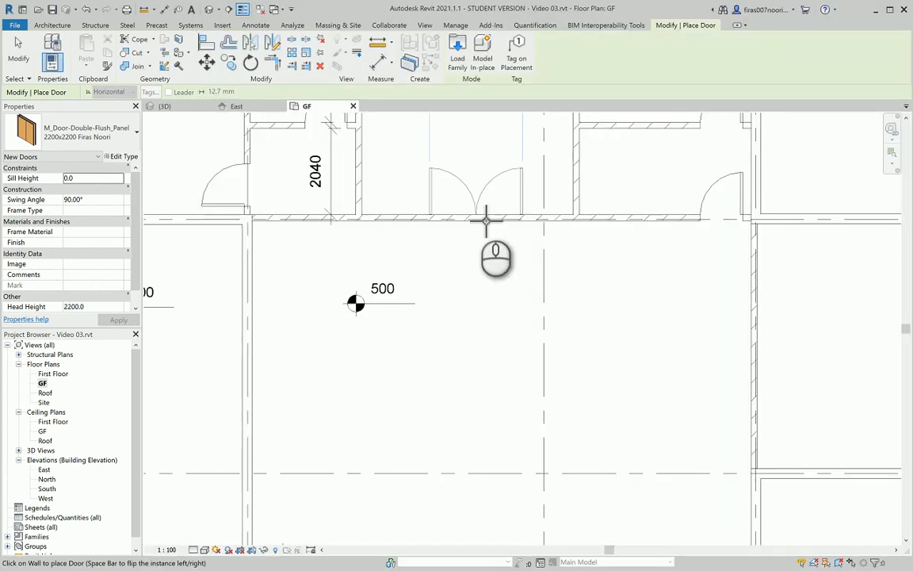
Place 2200x2200 double doors in the first wall, the corridor wall and the right-hand wall
click(485, 219)
middle_drag(496, 285, 496, 332)
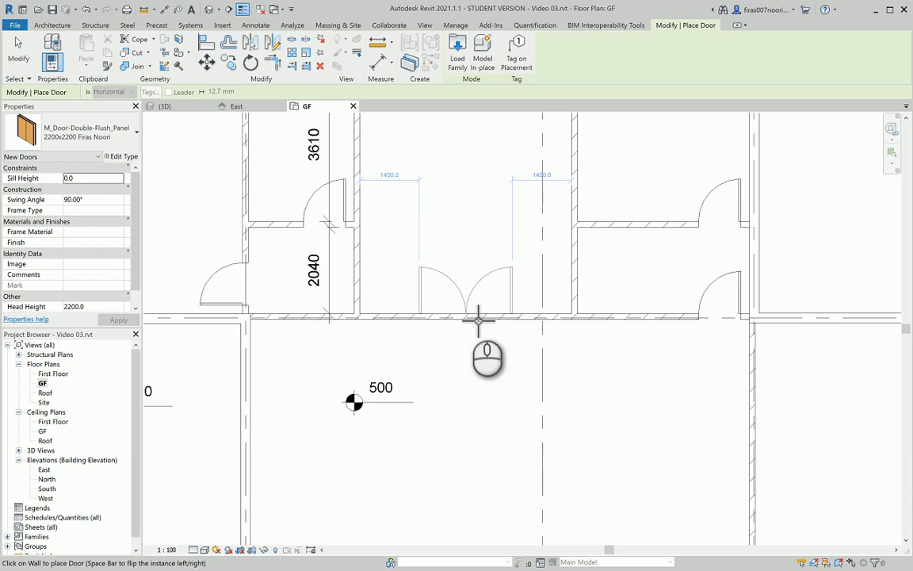
scroll(478, 320, up, 5)
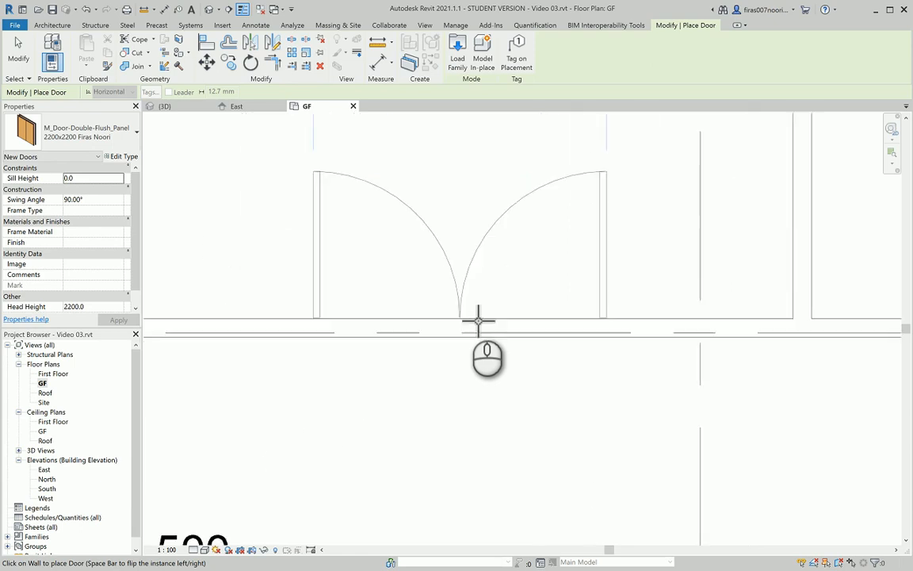
scroll(478, 320, down, 4)
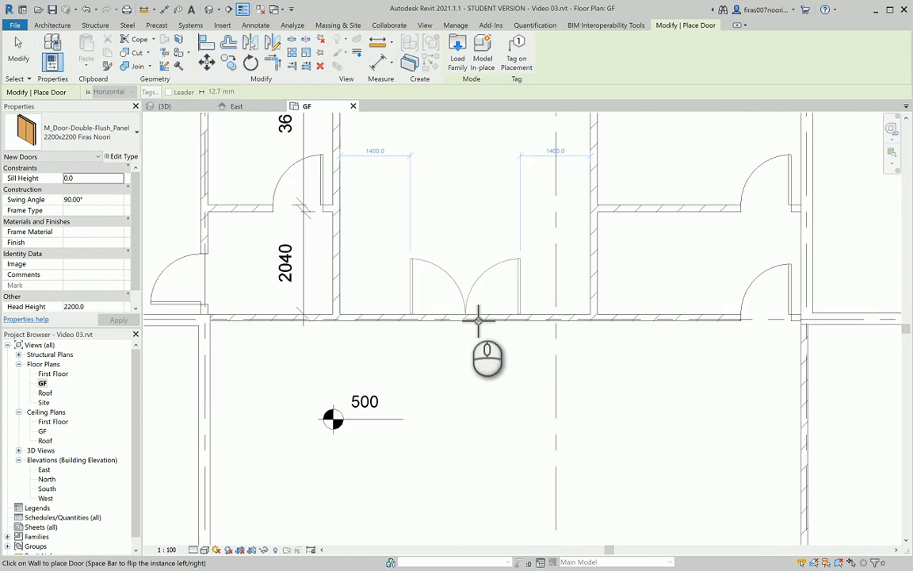
click(478, 320)
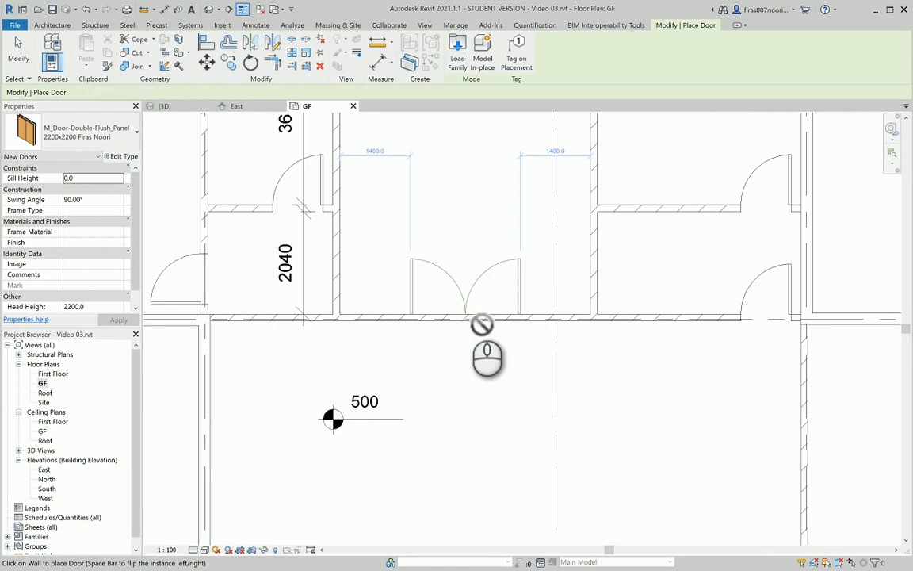
middle_drag(714, 452, 320, 326)
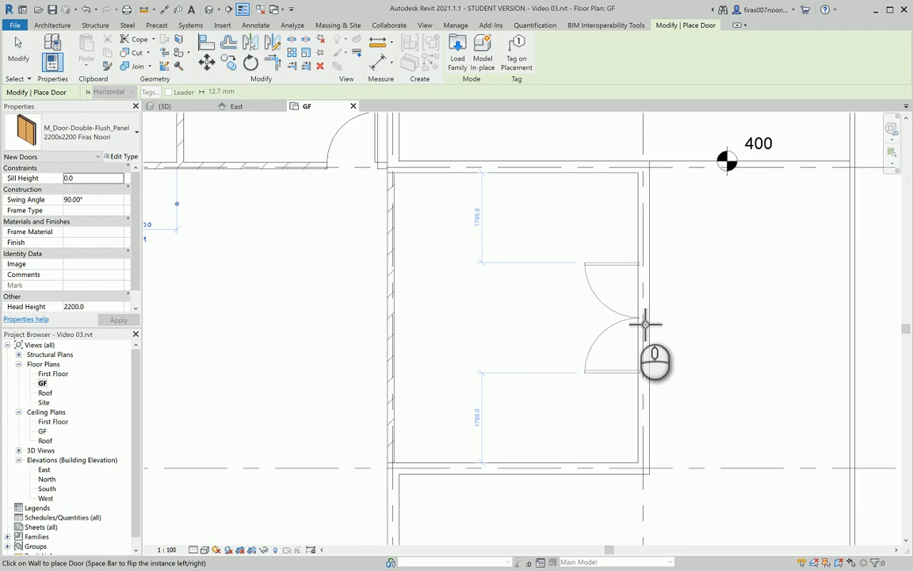
click(645, 324)
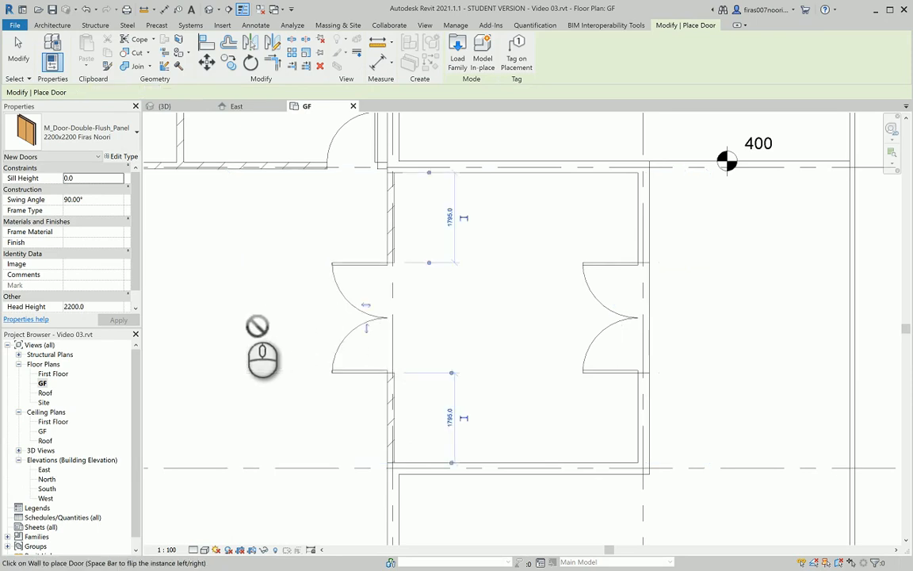
Place two more double doors along the lower-left room's top wall and finish door placement
middle_drag(252, 313, 485, 325)
scroll(484, 333, down, 3)
middle_drag(402, 381, 634, 181)
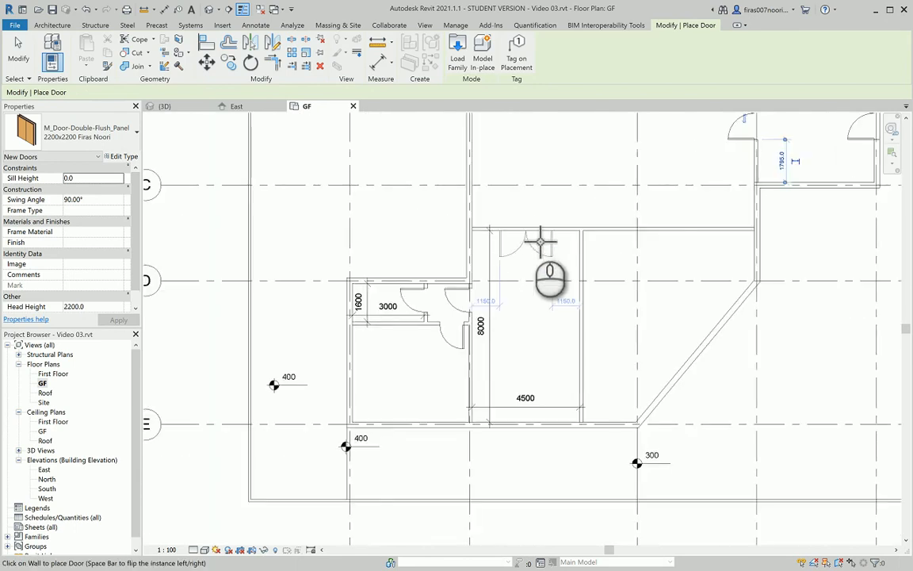
scroll(526, 235, up, 1)
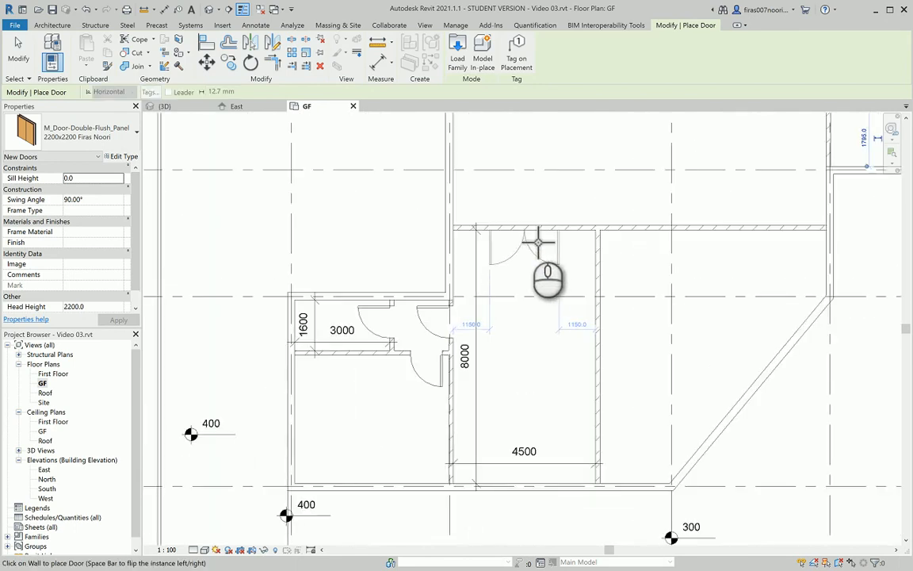
scroll(539, 240, up, 1)
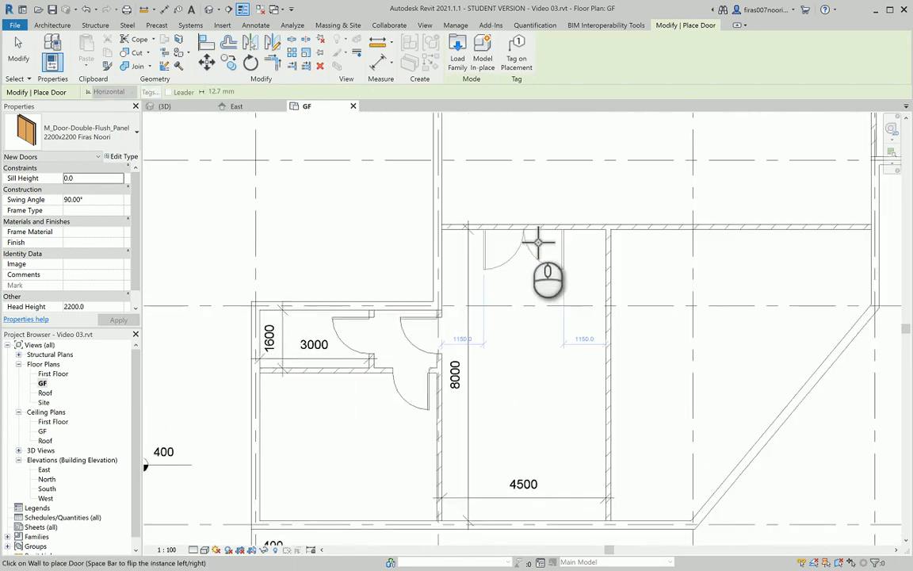
click(533, 237)
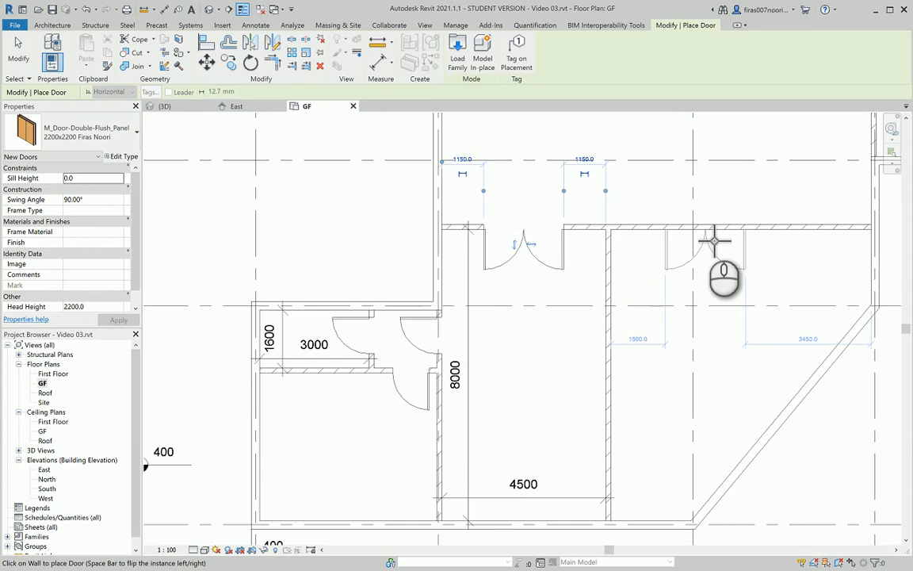
click(697, 270)
middle_drag(679, 332, 657, 373)
scroll(509, 351, down, 3)
key(Escape)
key(Escape)
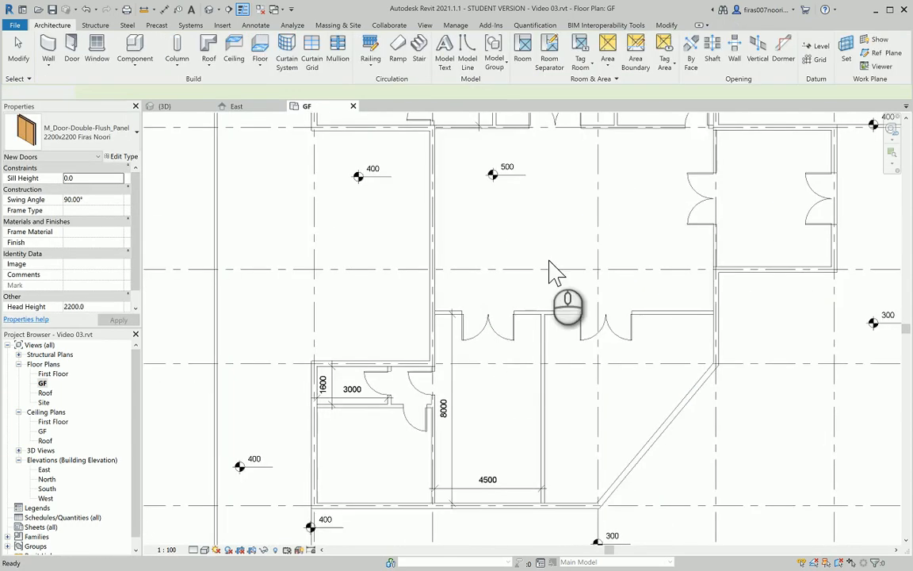
Look over the GF plan, then bring up the GF.pdf reference drawing in Edge
scroll(555, 269, down, 2)
middle_drag(551, 310, 546, 326)
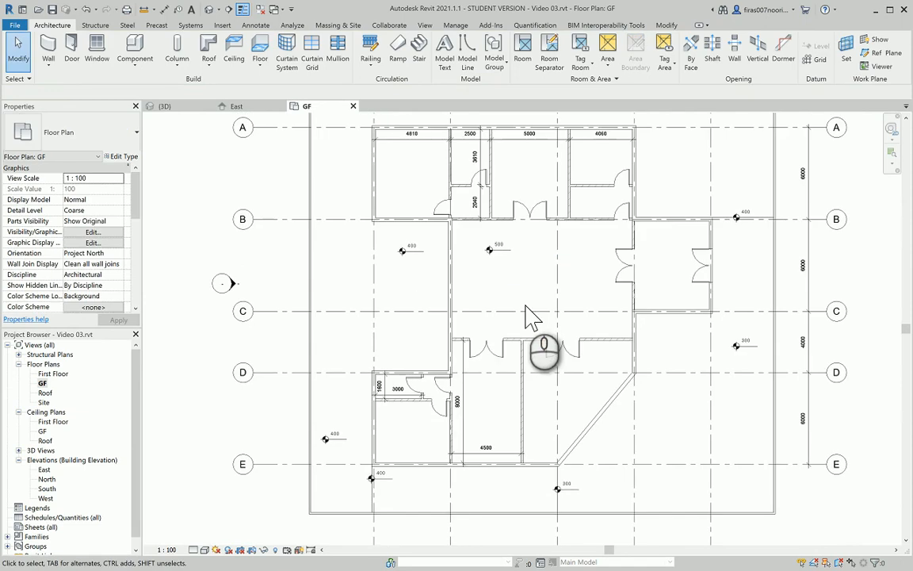
scroll(532, 316, up, 1)
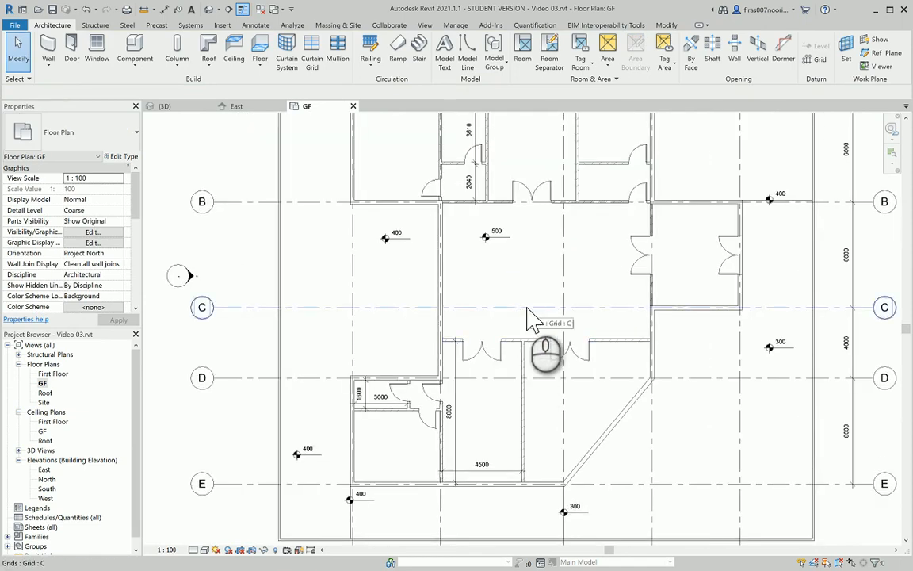
scroll(527, 310, up, 1)
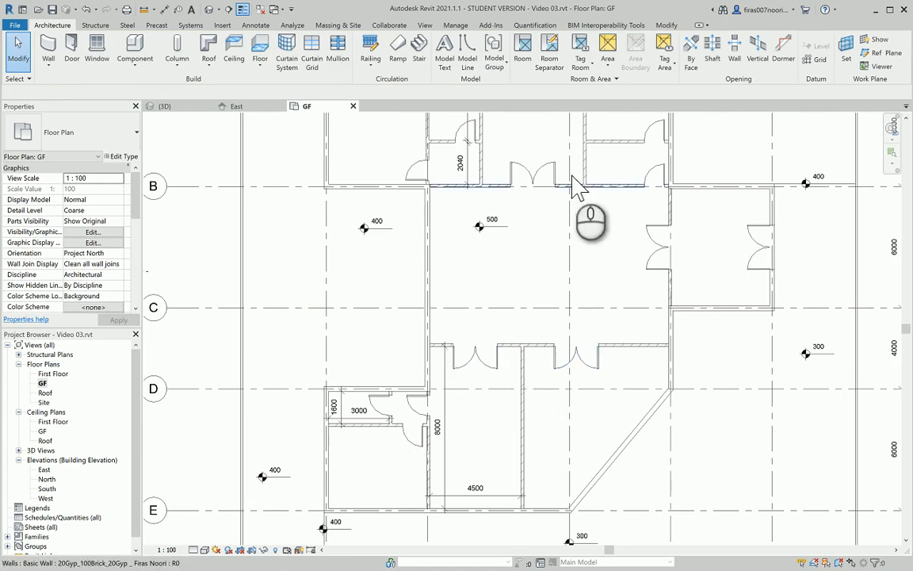
middle_drag(483, 279, 478, 301)
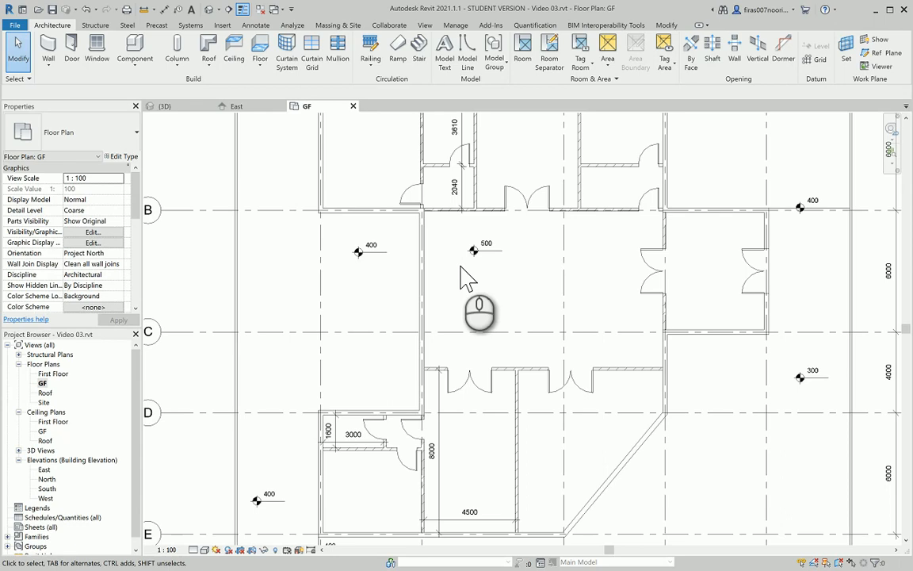
key(alt+Tab)
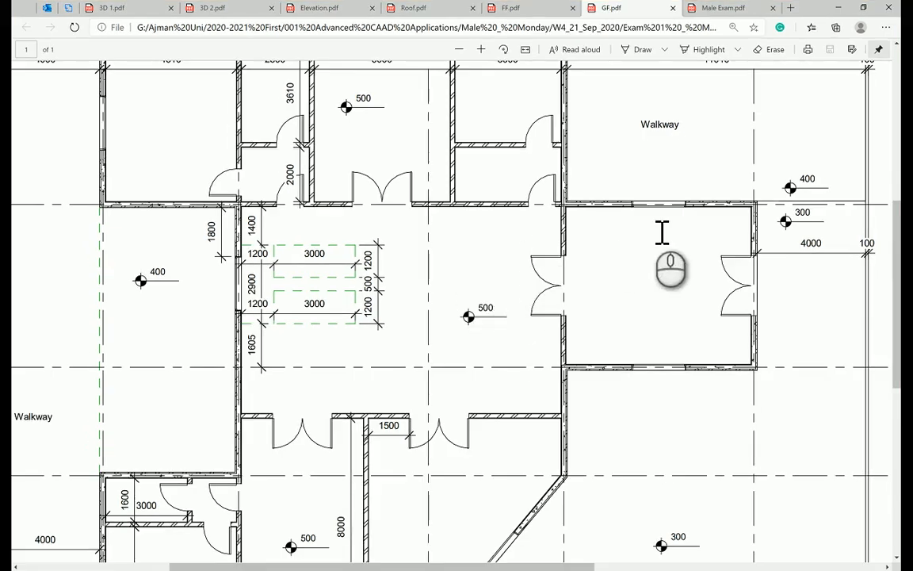
Find the 2000x1200 fixed window size on the exam sheet's Windows line, then return to Revit
scroll(662, 231, up, 2)
key(alt+Tab)
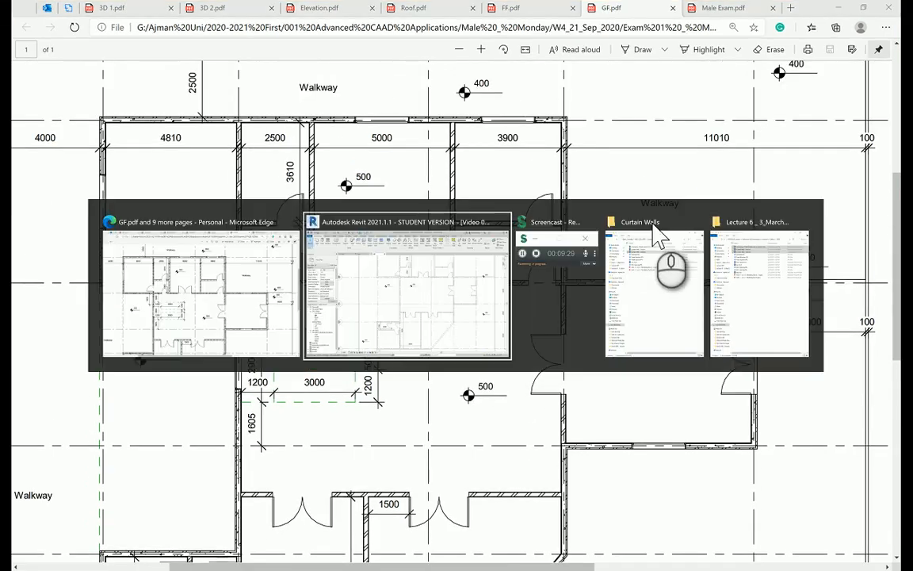
key(alt+Tab)
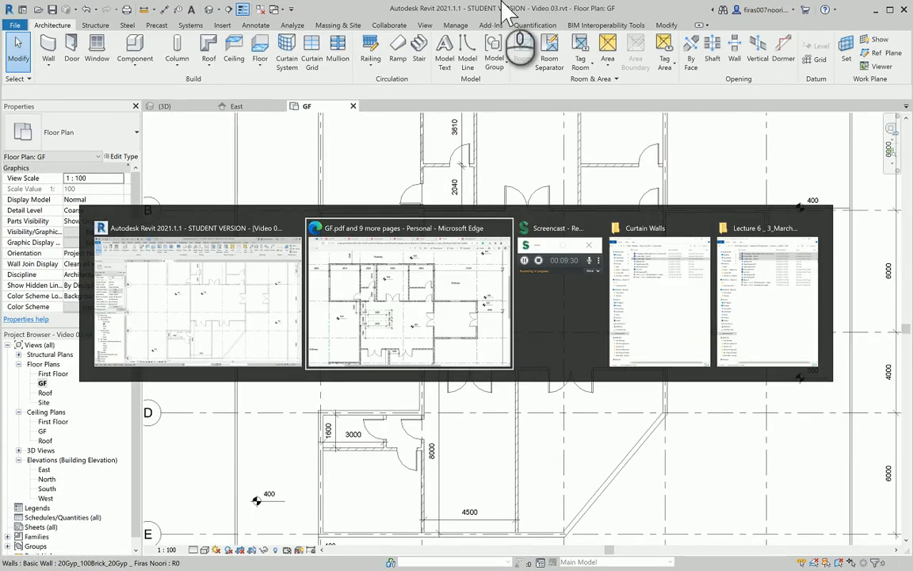
click(725, 9)
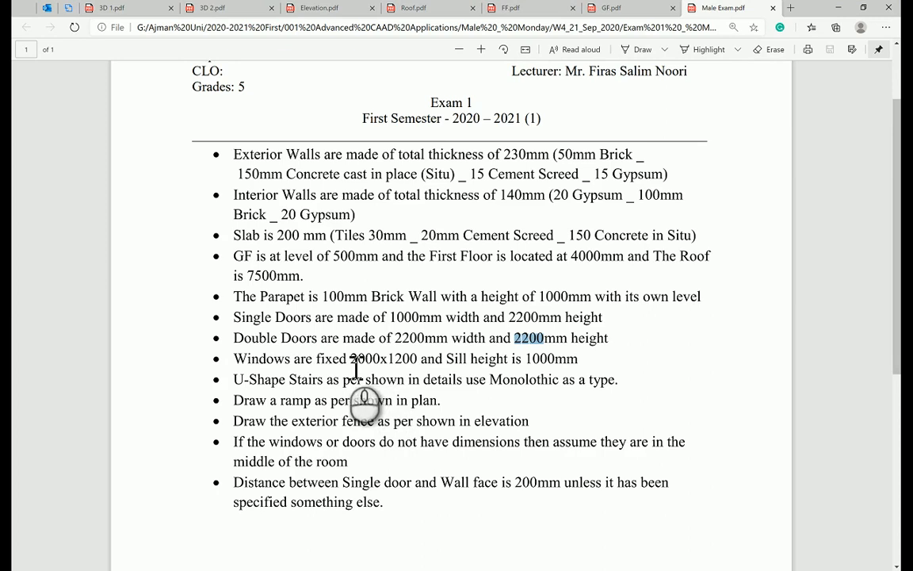
drag(388, 360, 344, 367)
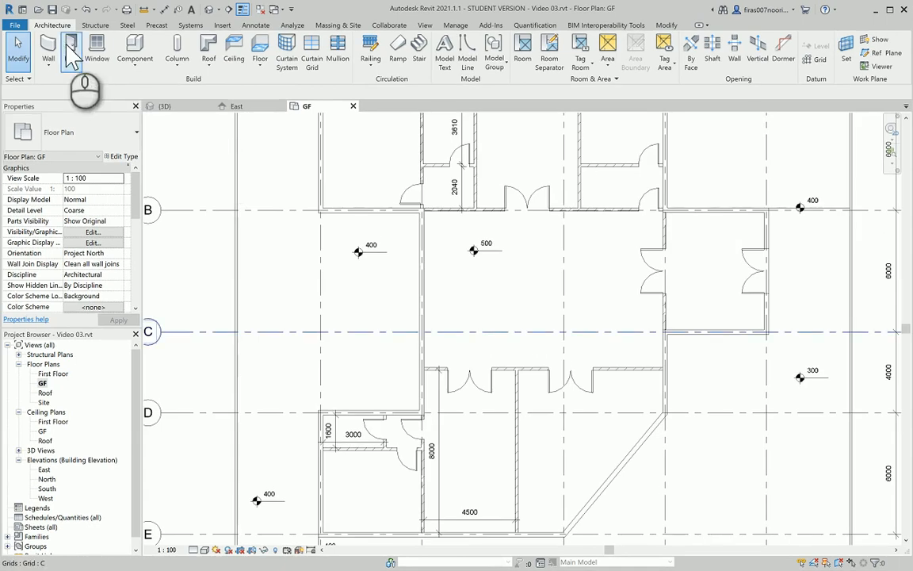
click(96, 49)
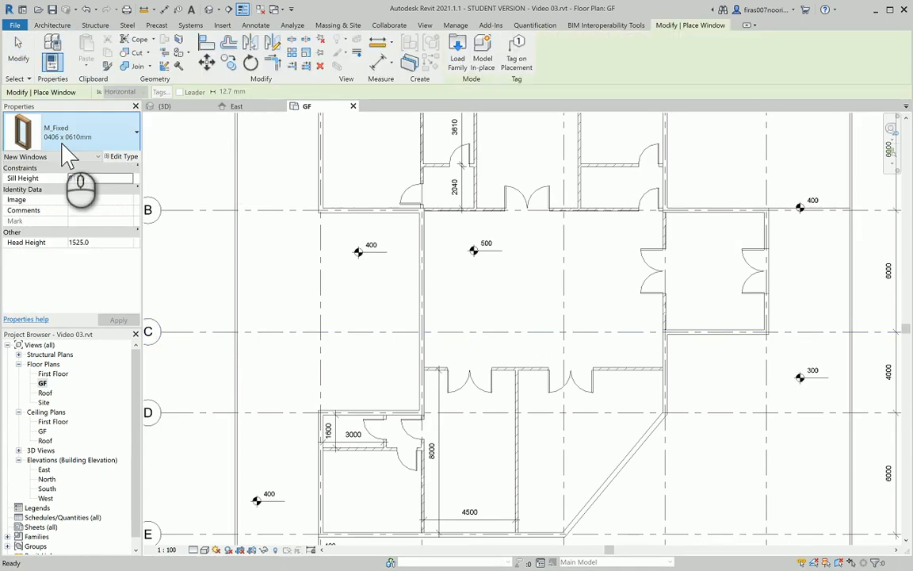
Duplicate the fixed window as a 2000x1200 type: Height 1200, Width 2000, sill height 1000
click(123, 156)
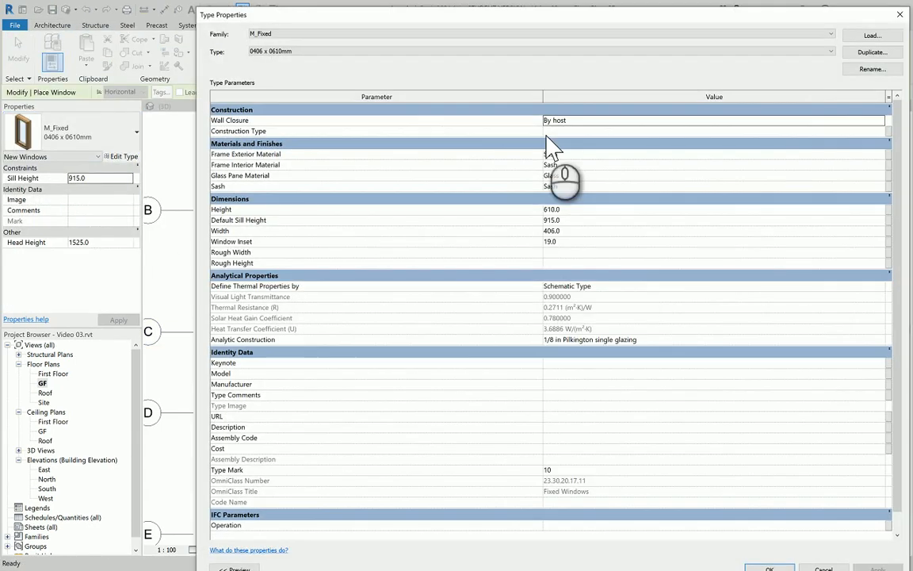
click(871, 52)
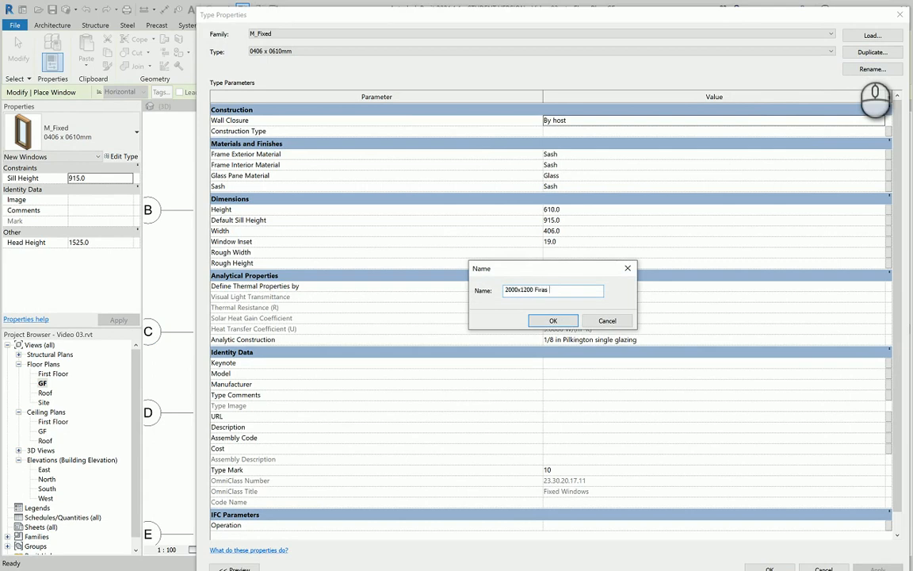
key(Return)
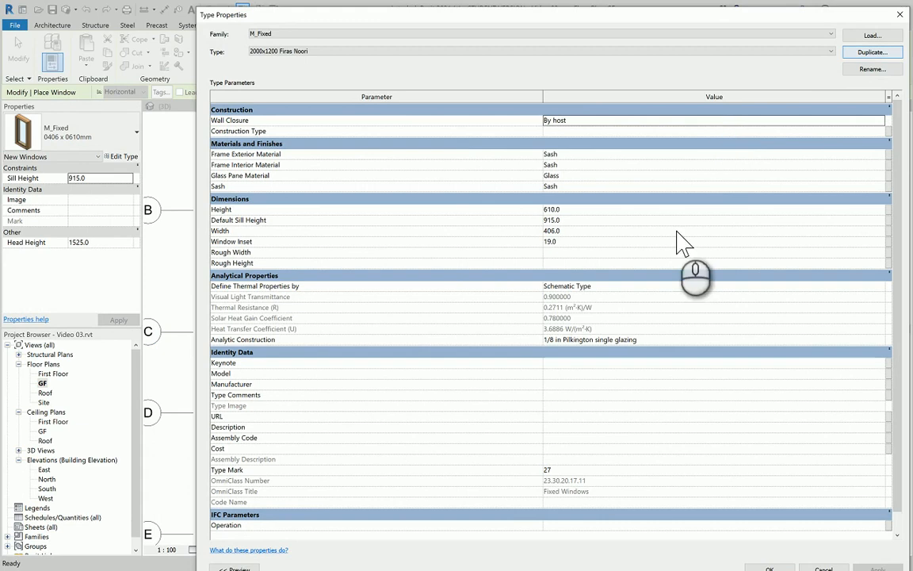
click(565, 209)
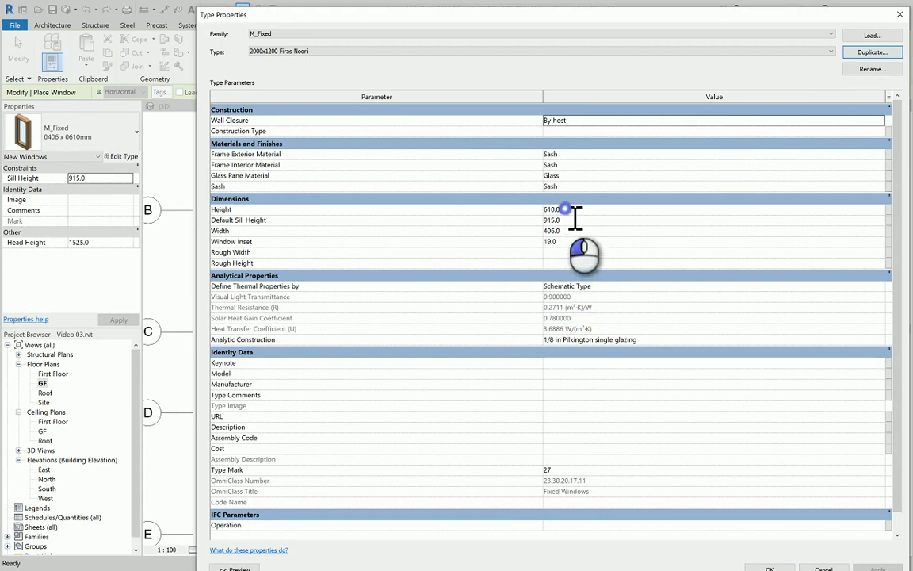
text(12)
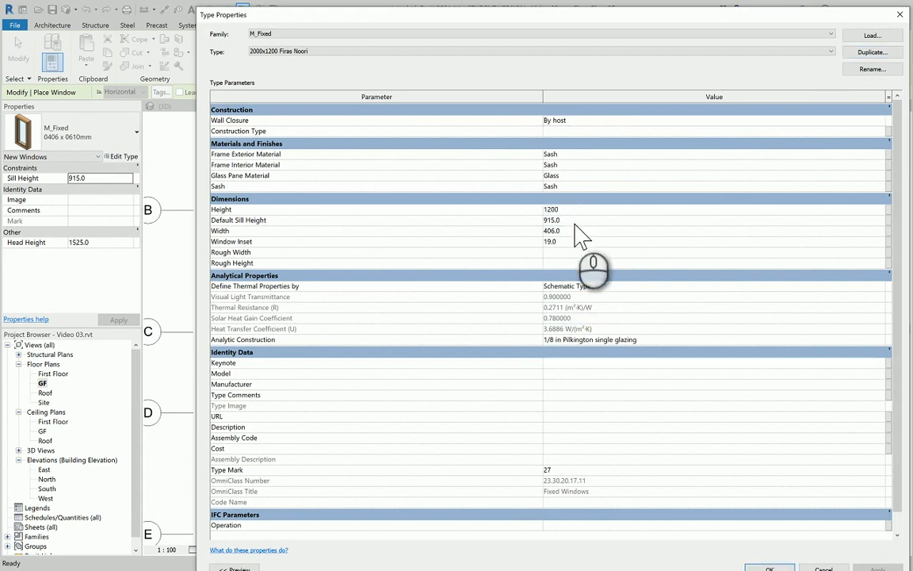
click(579, 232)
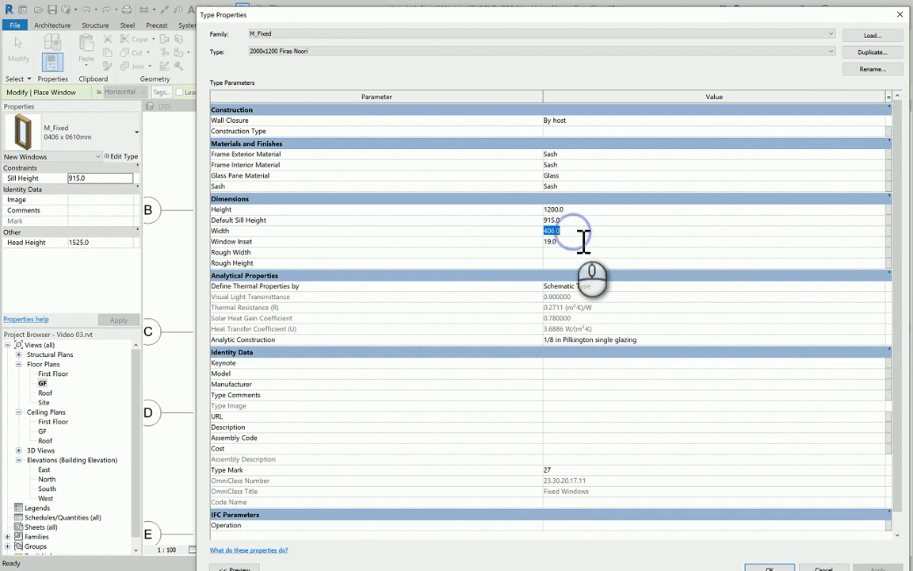
text(2000)
key(alt+Tab)
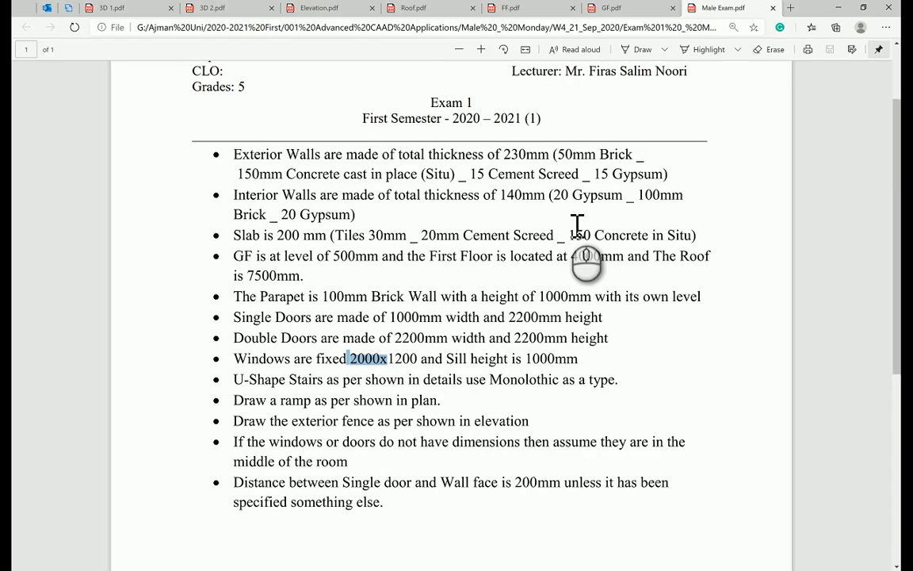
drag(526, 359, 555, 358)
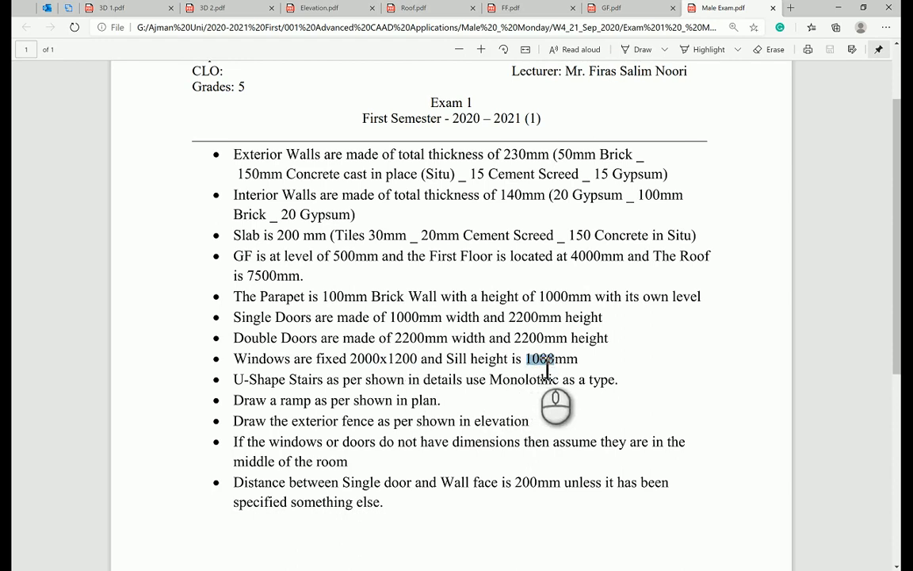
key(alt+Tab)
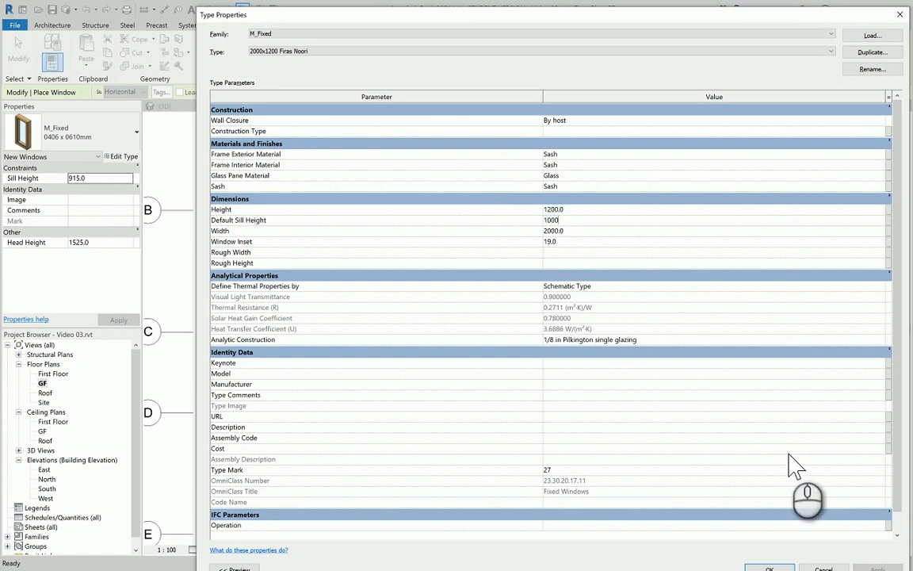
click(761, 564)
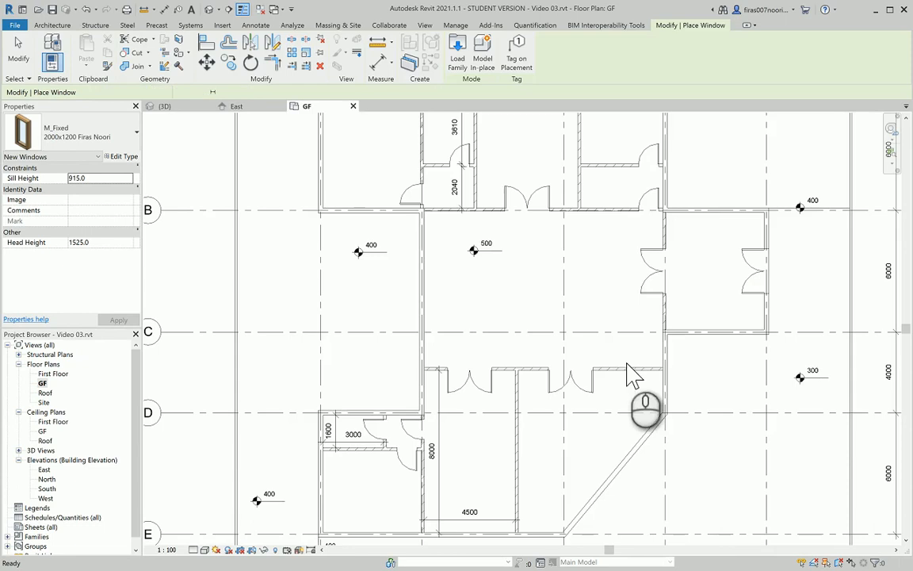
Scroll through the GF.pdf ground floor plan to check window locations before going back to Revit
middle_drag(489, 322, 487, 358)
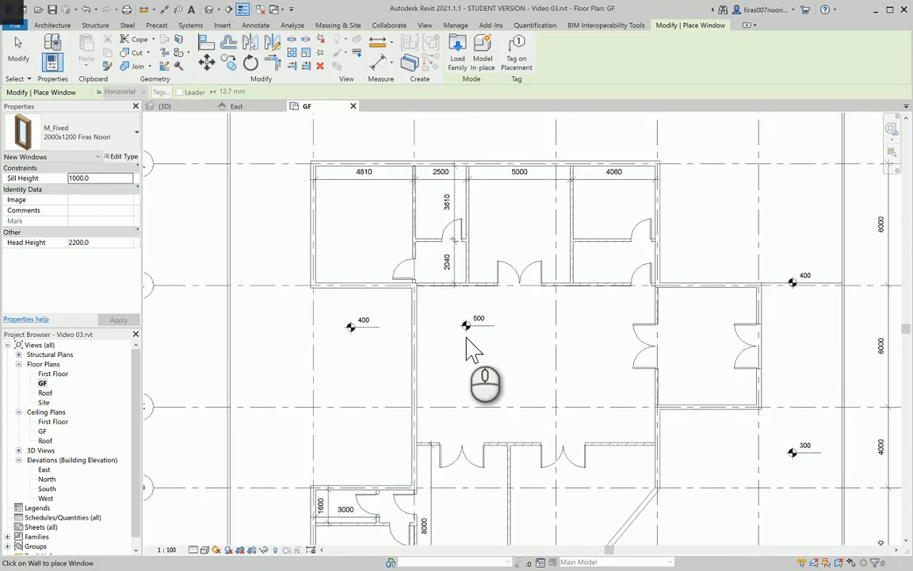
key(alt+Tab)
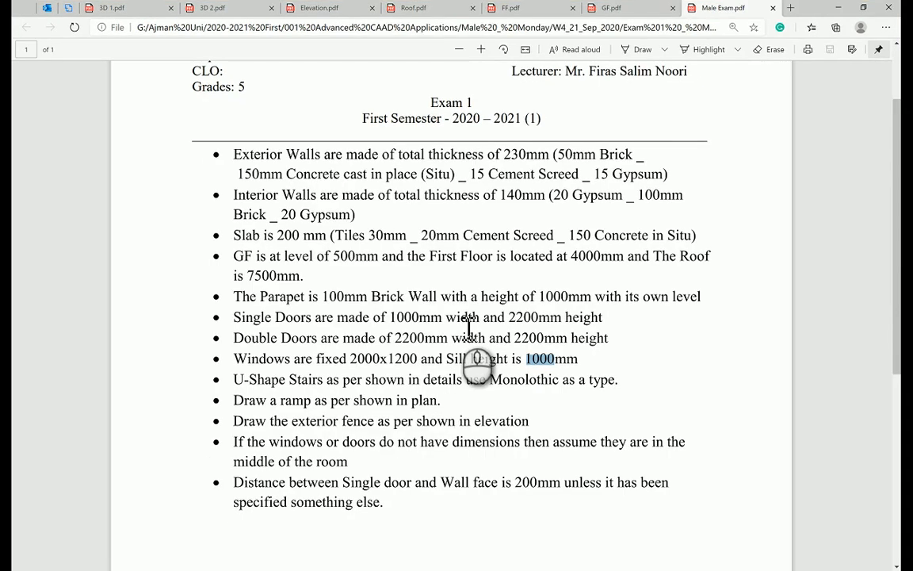
key(alt+Tab)
key(alt+Tab)
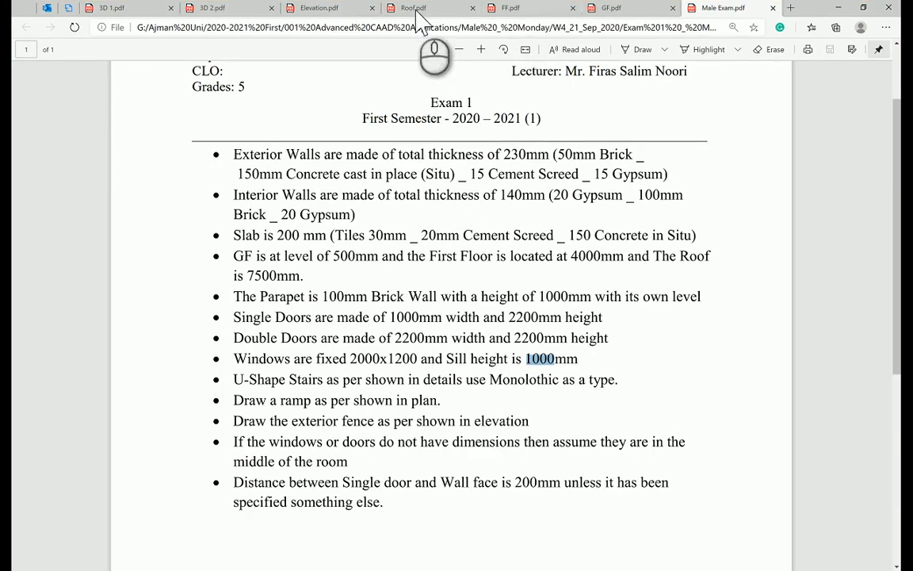
click(609, 10)
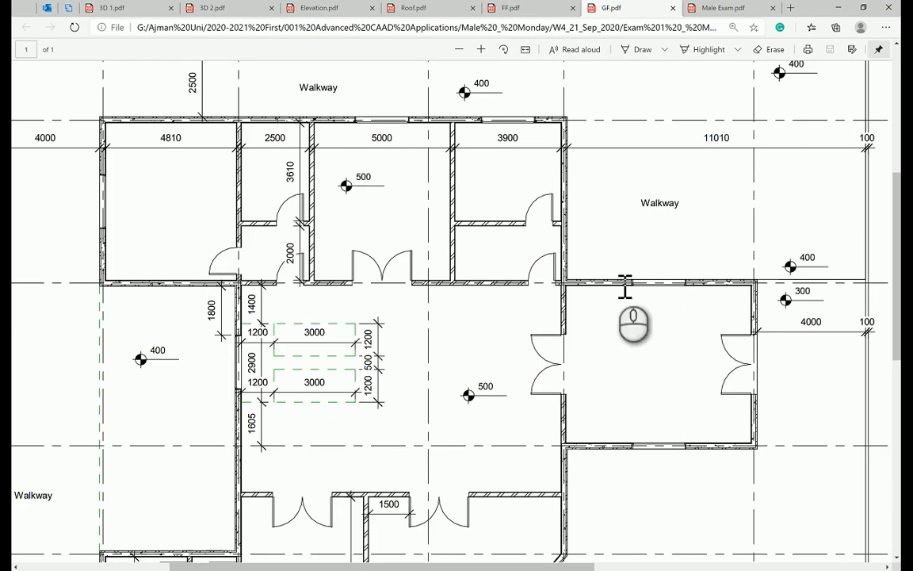
scroll(604, 267, down, 5)
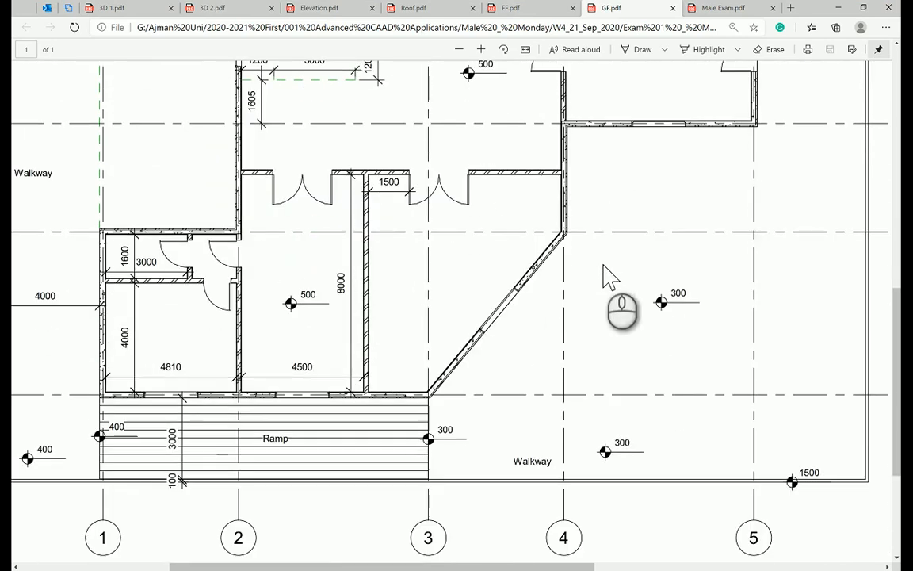
scroll(606, 274, up, 3)
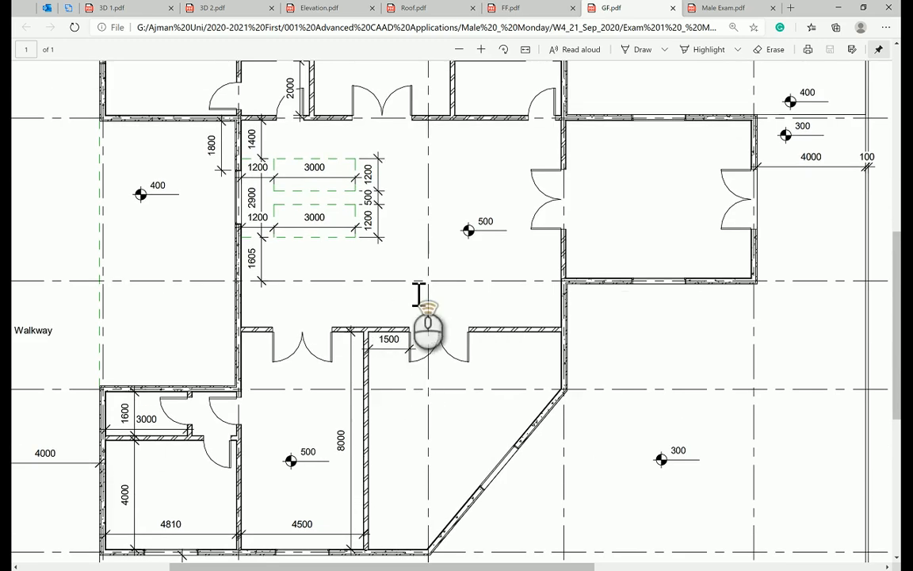
scroll(417, 292, up, 1)
scroll(418, 293, up, 4)
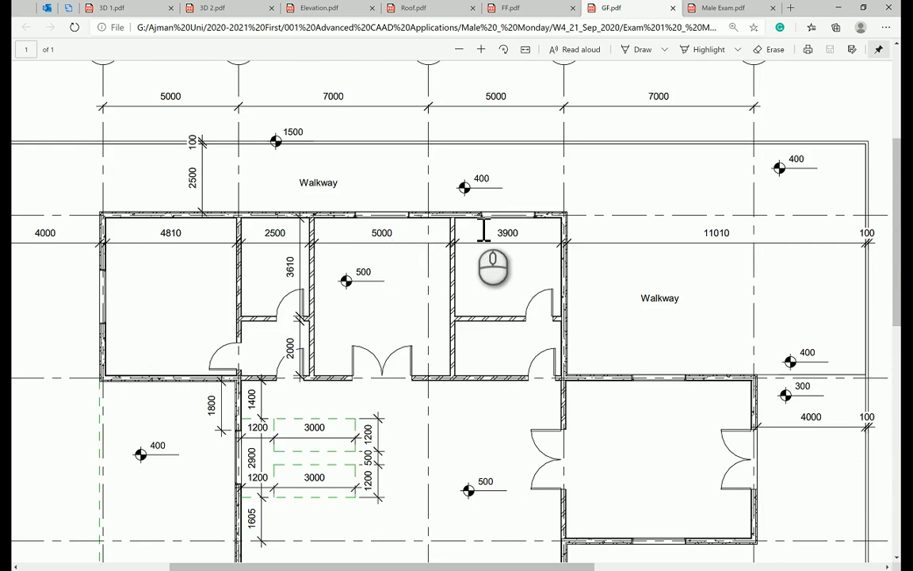
key(alt+Tab)
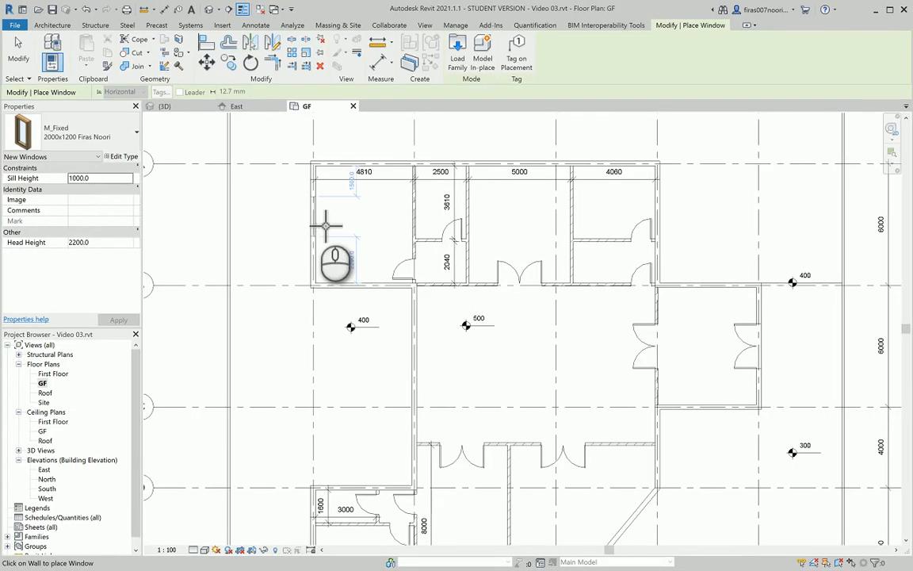
Place windows in the 4810 room's left wall, the 5000 room's top wall, and the double-door room's top and bottom walls
scroll(325, 226, up, 3)
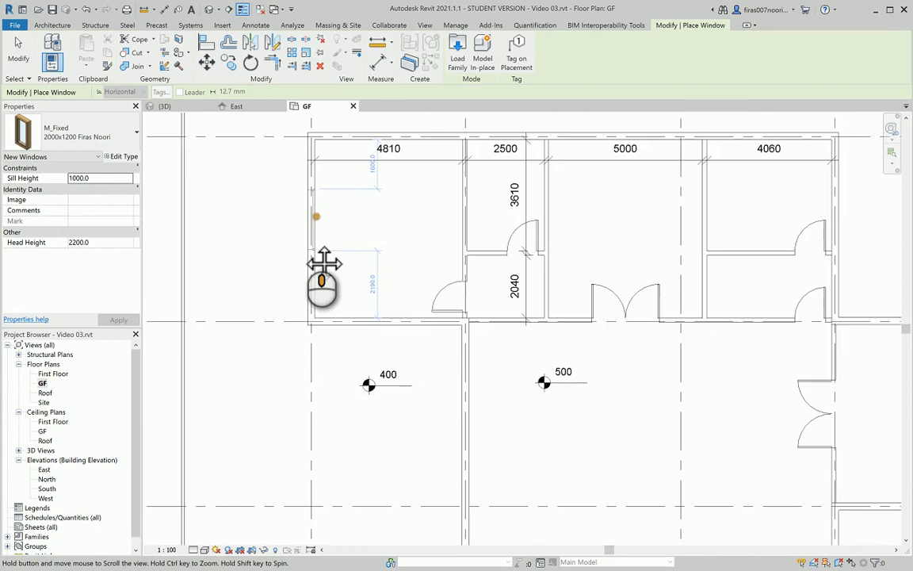
middle_drag(324, 263, 323, 264)
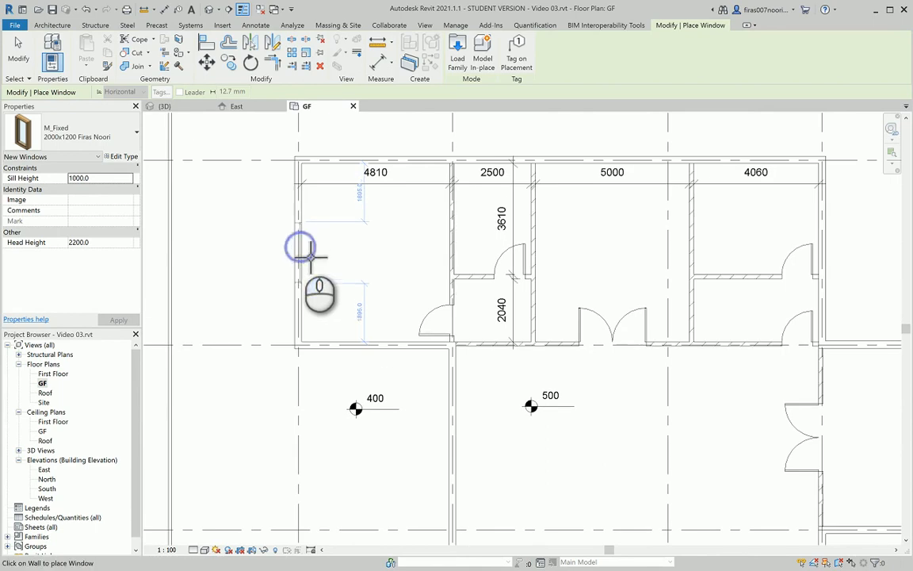
click(311, 256)
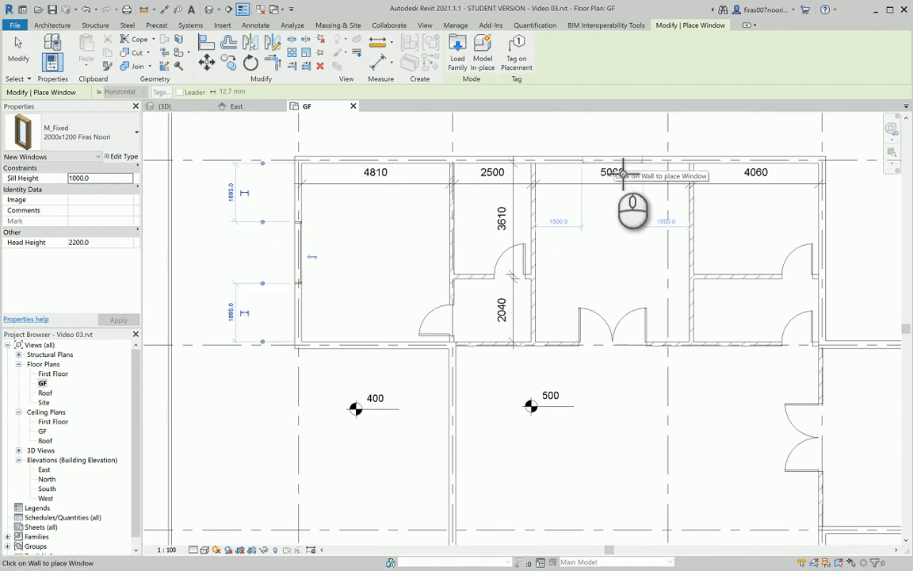
click(623, 173)
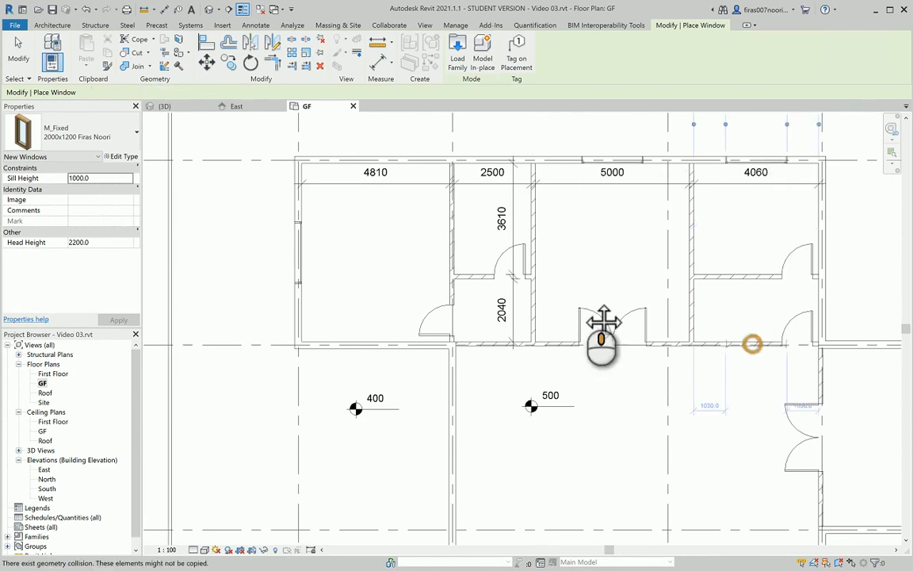
middle_drag(601, 320, 310, 305)
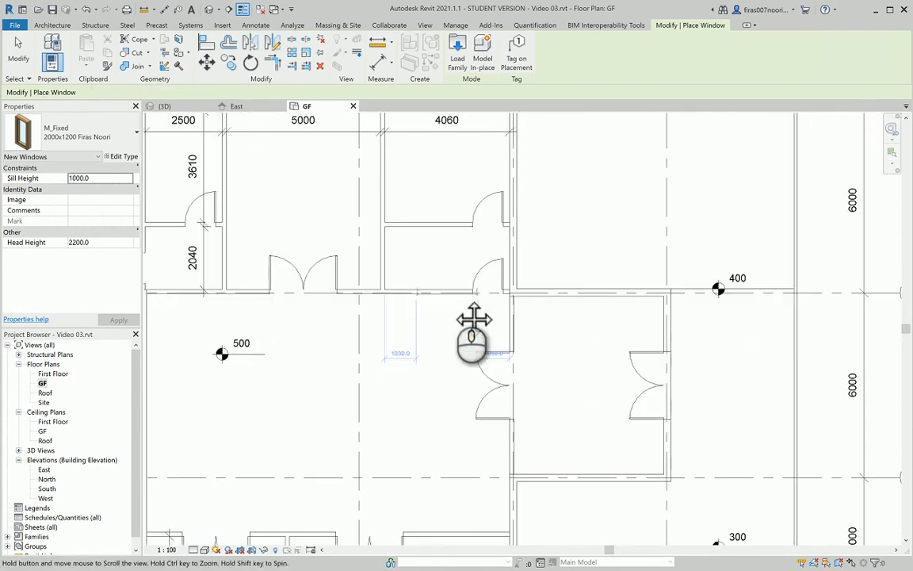
click(587, 296)
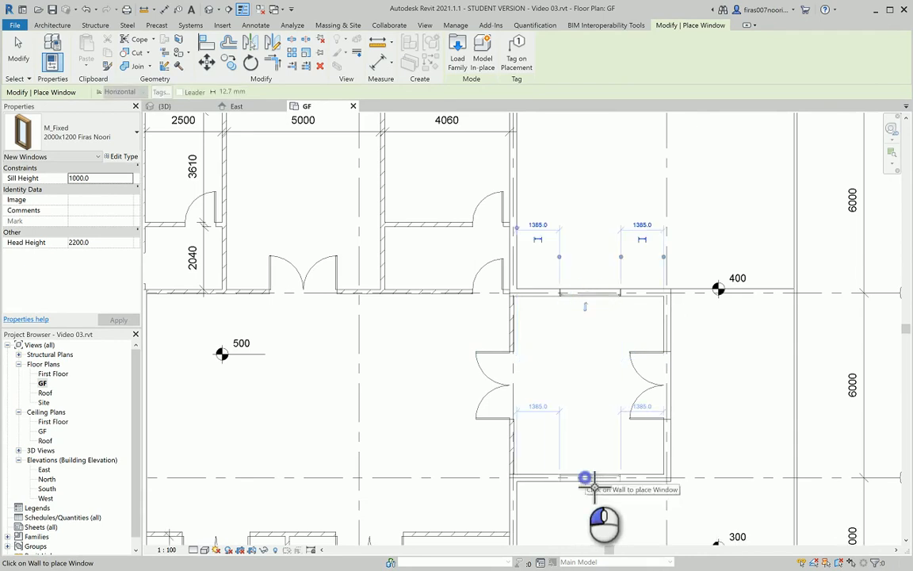
click(585, 477)
After checking GF.pdf, place windows in the lower-left room, the 4500 room's bottom wall and the diagonal wall
key(alt+Tab)
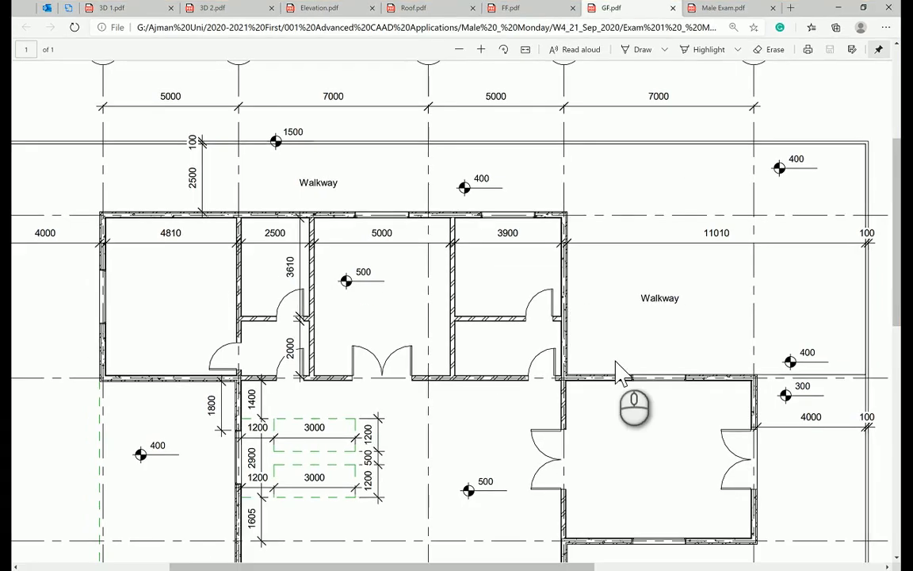
scroll(607, 350, down, 5)
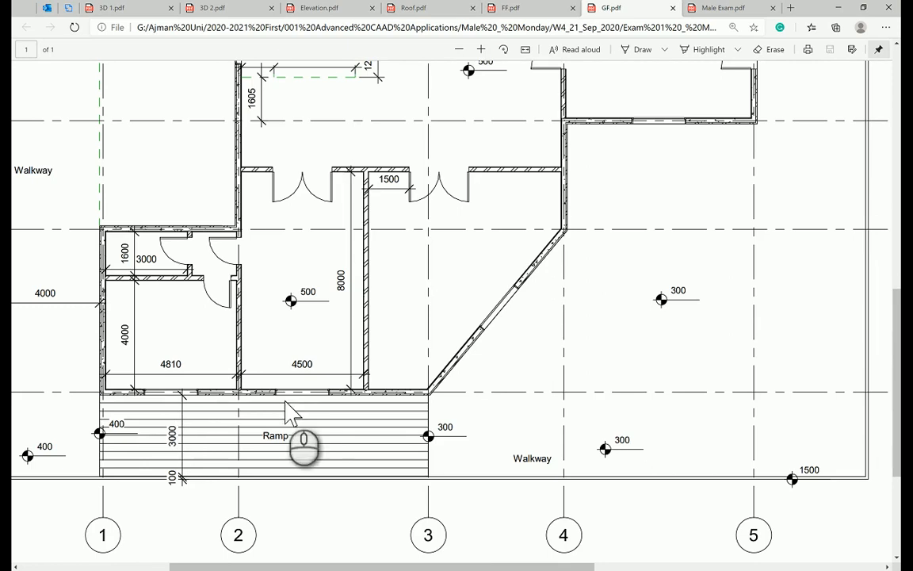
scroll(325, 345, up, 3)
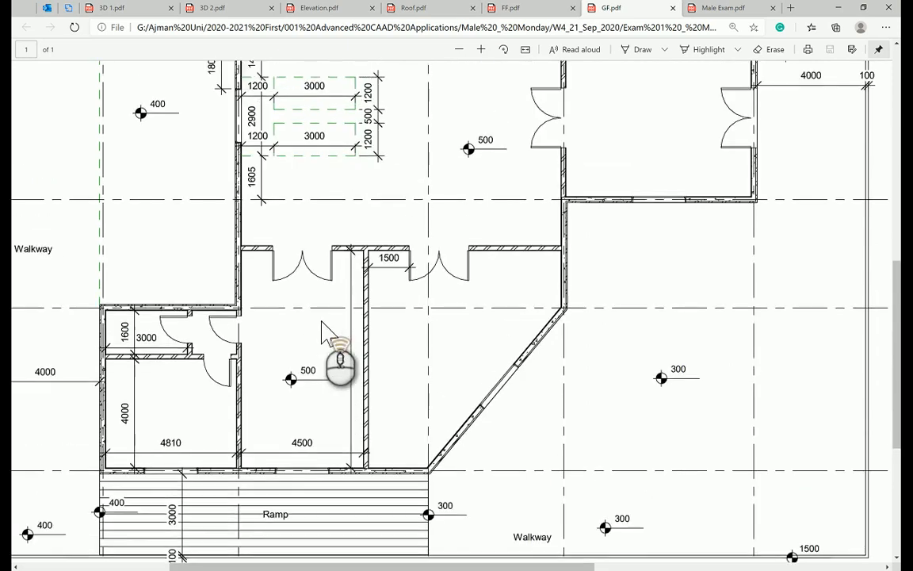
scroll(322, 323, up, 1)
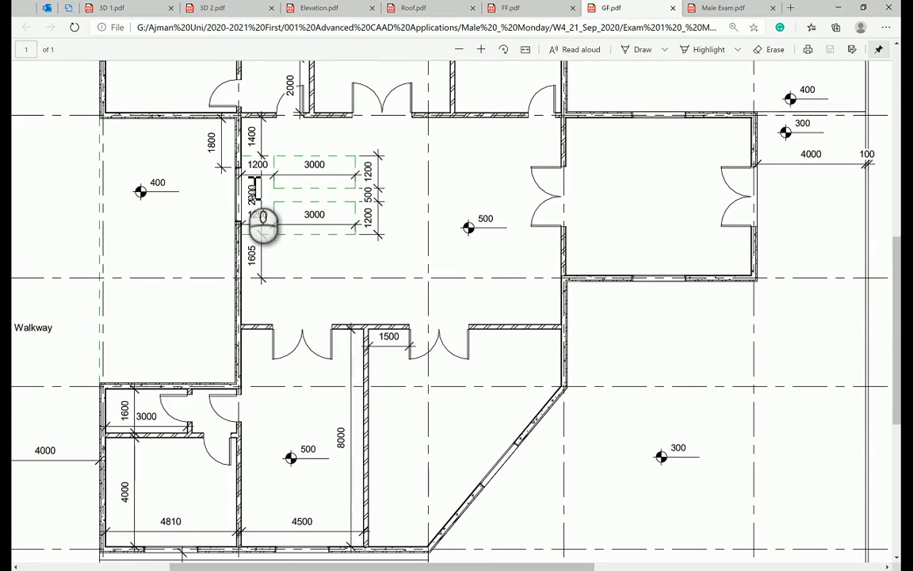
scroll(263, 226, down, 3)
key(alt+Tab)
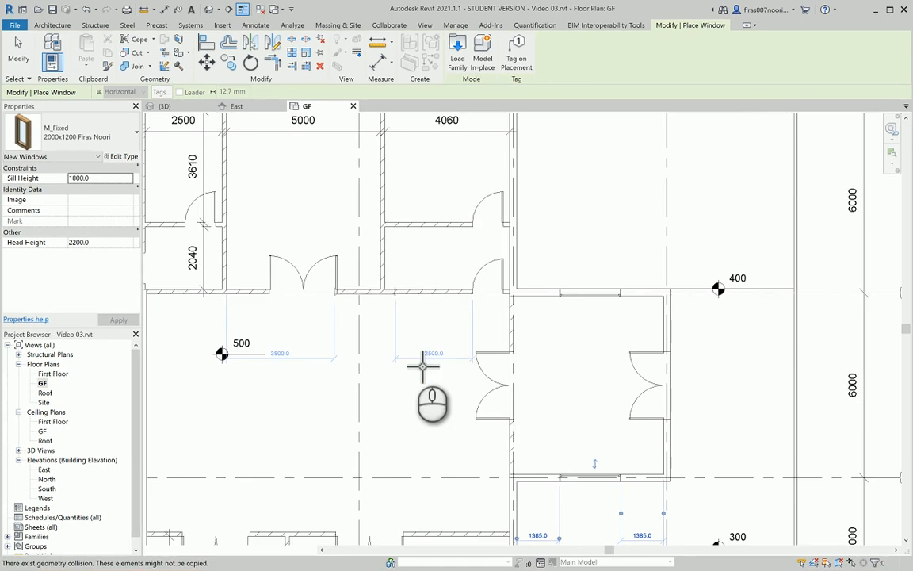
scroll(423, 365, down, 3)
mouse_move(452, 320)
middle_down()
mouse_move(485, 279)
mouse_move(445, 316)
middle_up()
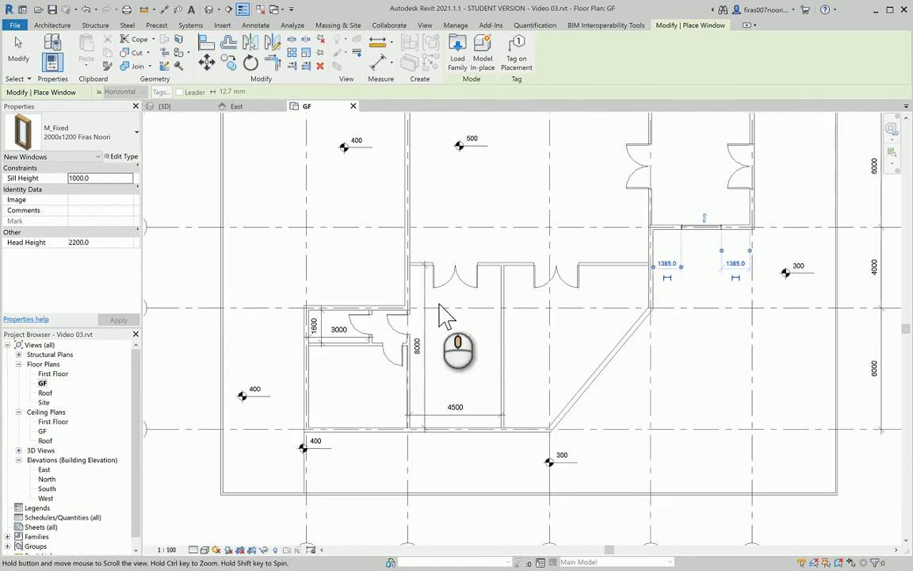
click(361, 432)
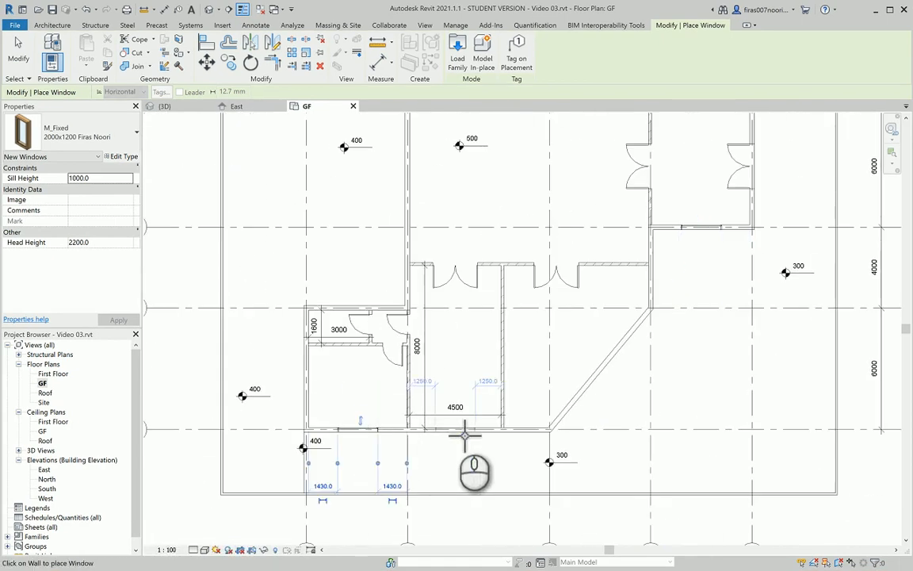
click(468, 432)
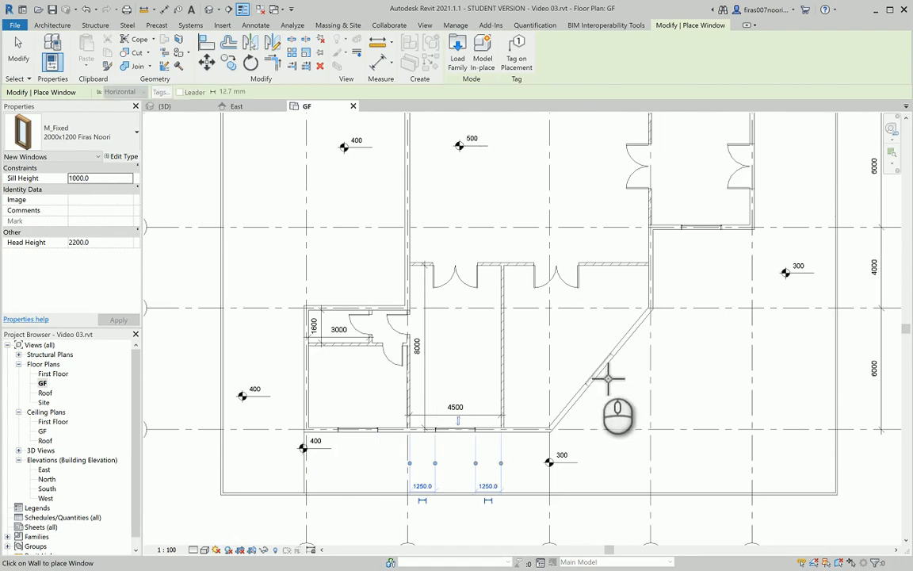
click(600, 371)
Recheck the GF.pdf plan and place a window in the wall beside the stair area
middle_drag(307, 240, 367, 358)
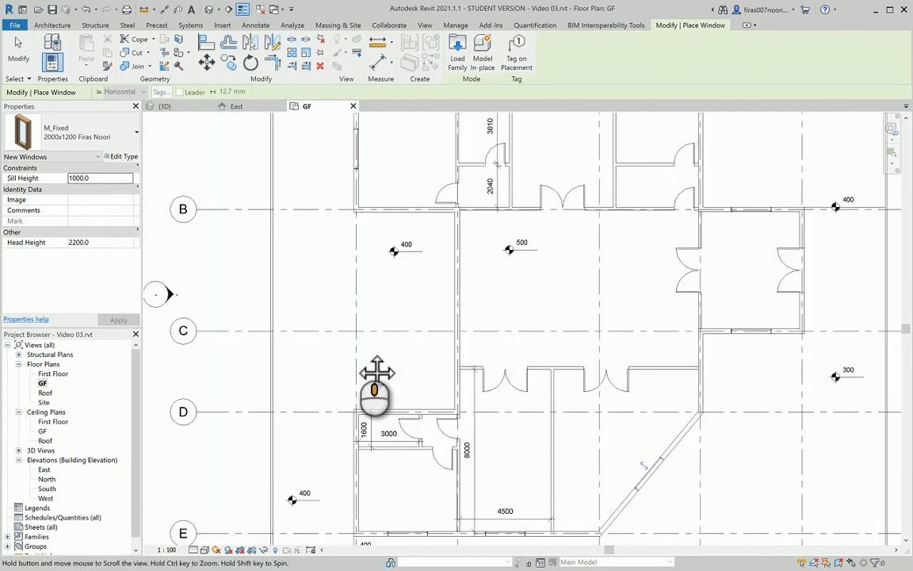
scroll(466, 274, up, 4)
key(alt+Tab)
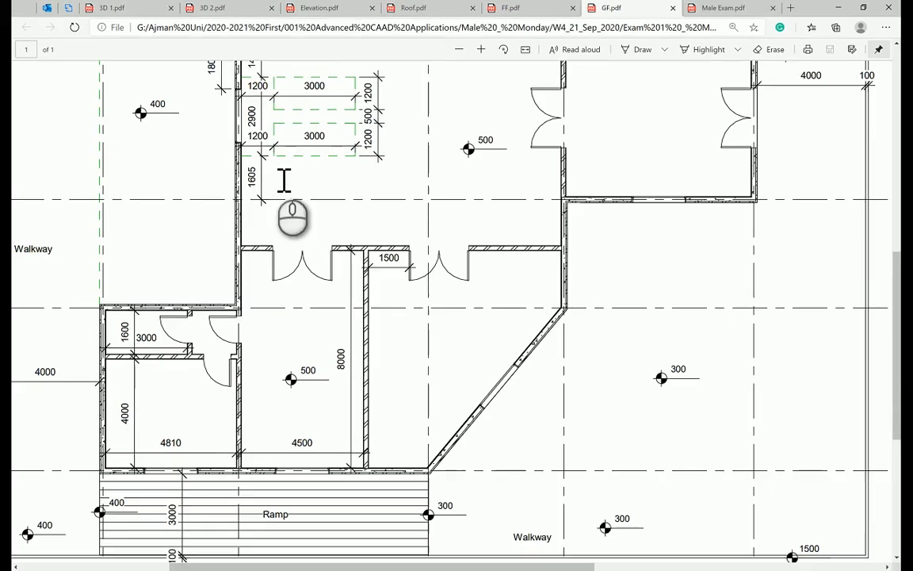
scroll(284, 181, up, 1)
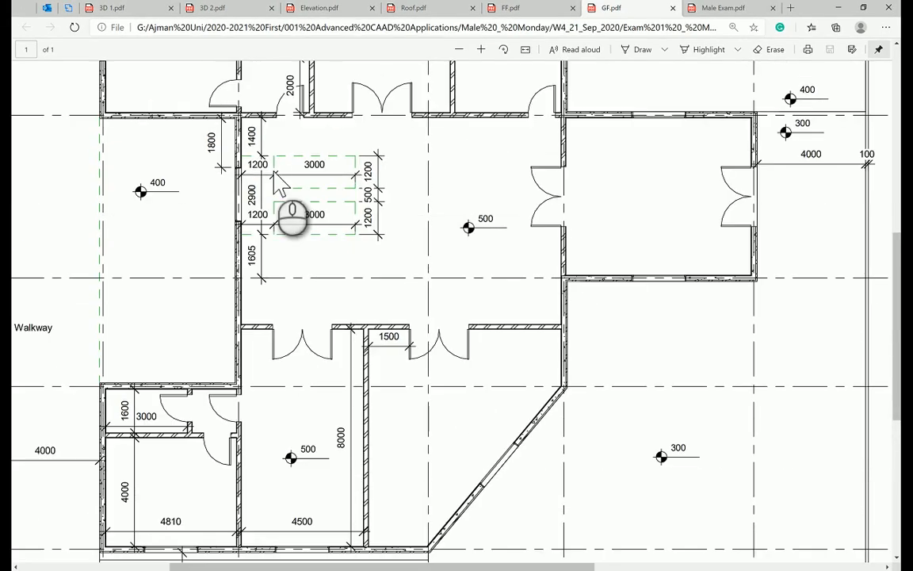
key(alt+Tab)
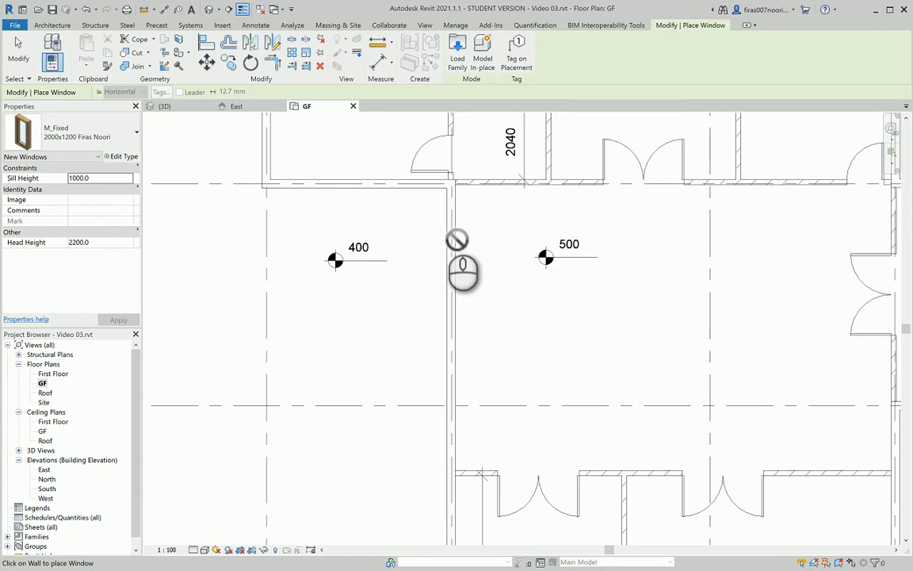
key(alt+Tab)
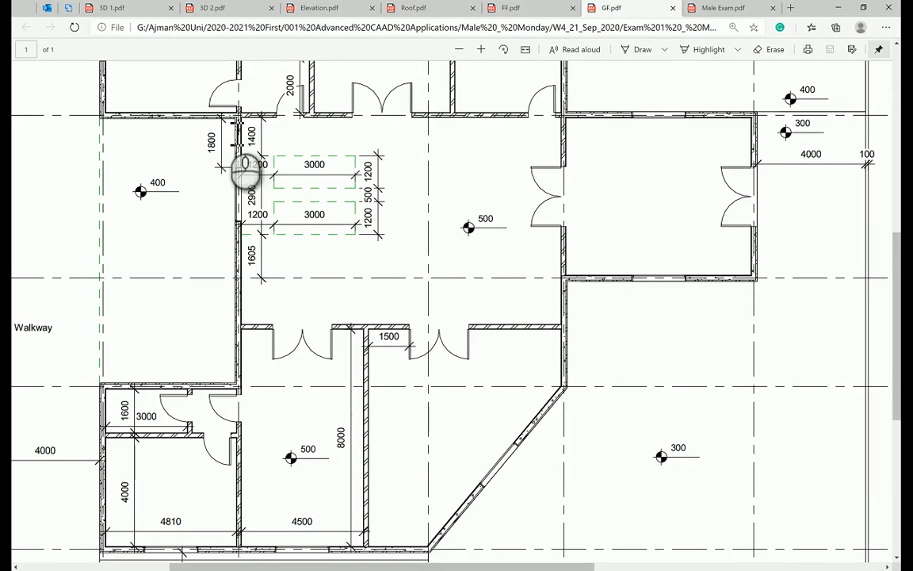
ctrl+scroll(216, 125, up, 2)
ctrl+scroll(218, 126, up, 1)
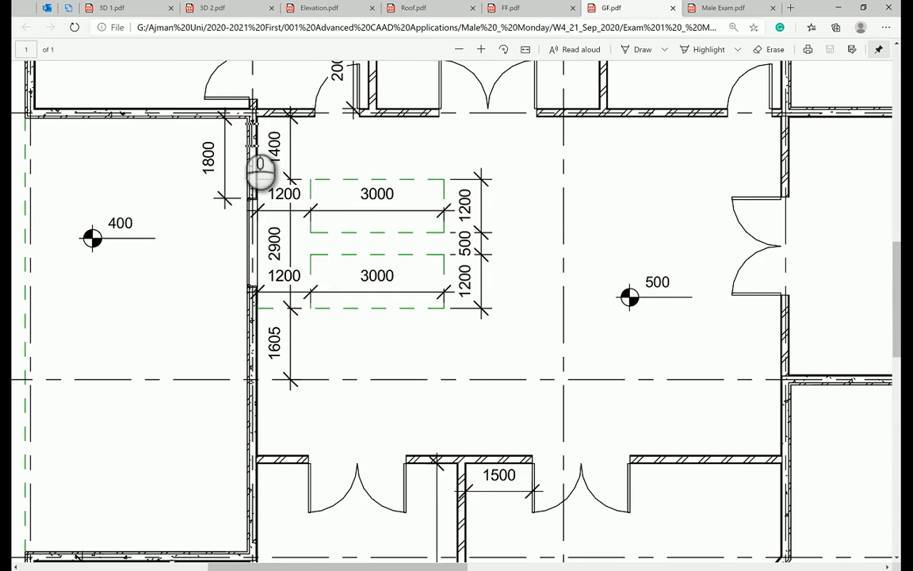
key(alt+Tab)
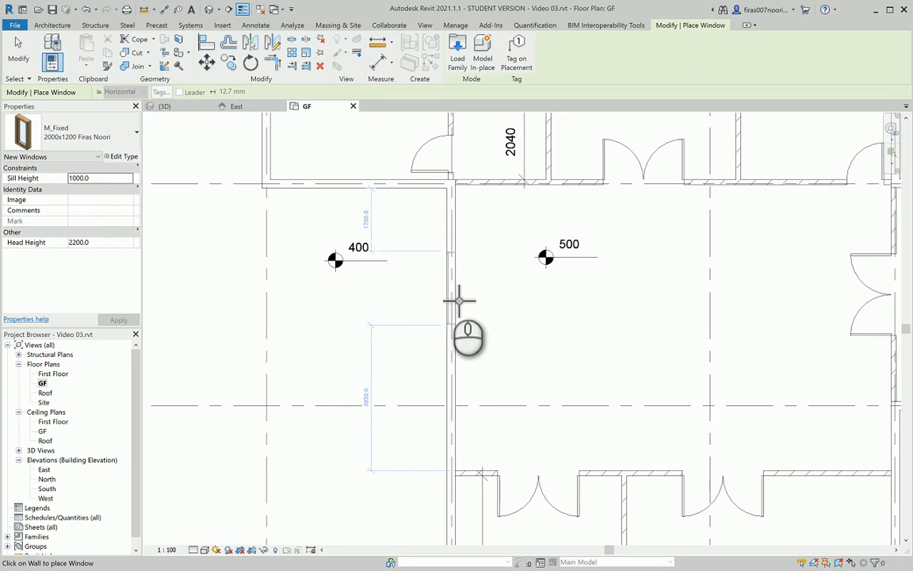
click(457, 307)
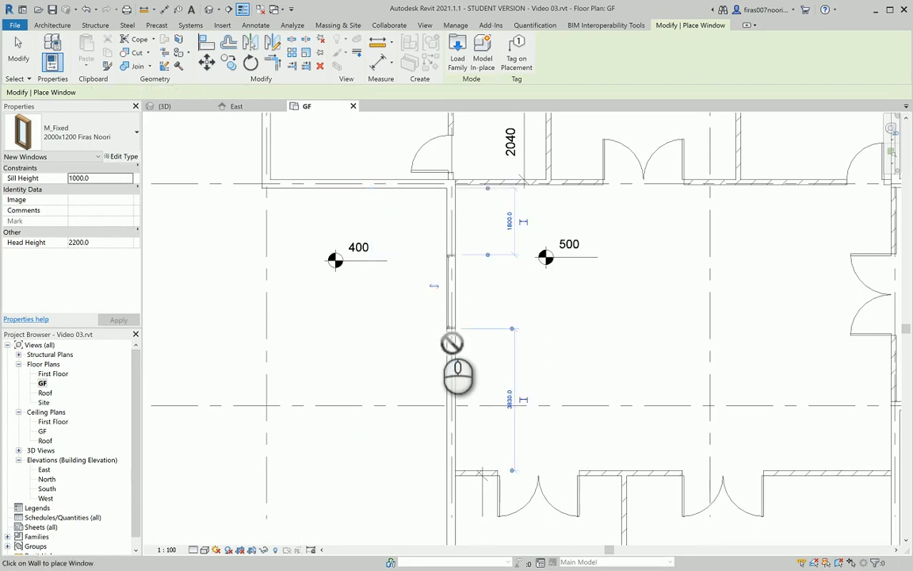
middle_drag(304, 198, 304, 324)
scroll(247, 222, up, 5)
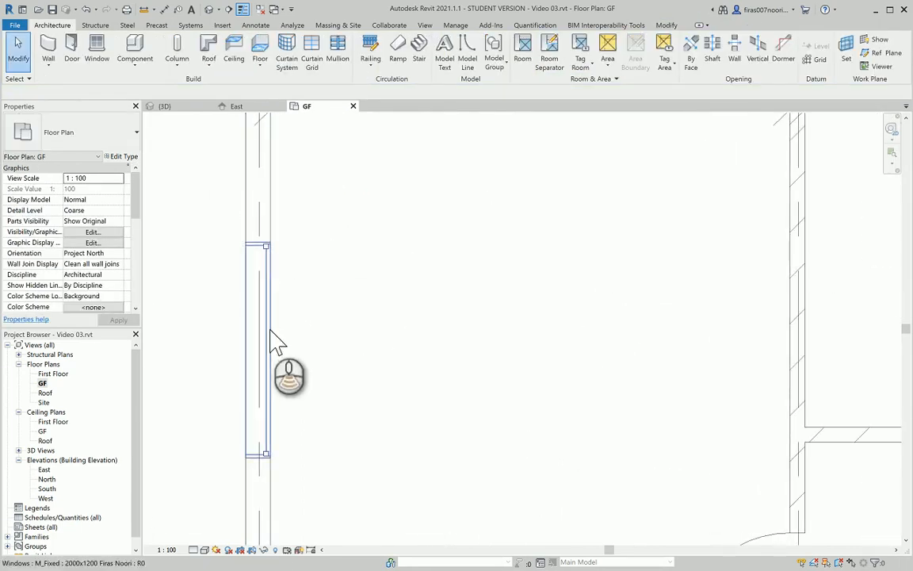
scroll(273, 333, down, 5)
middle_drag(775, 277, 551, 240)
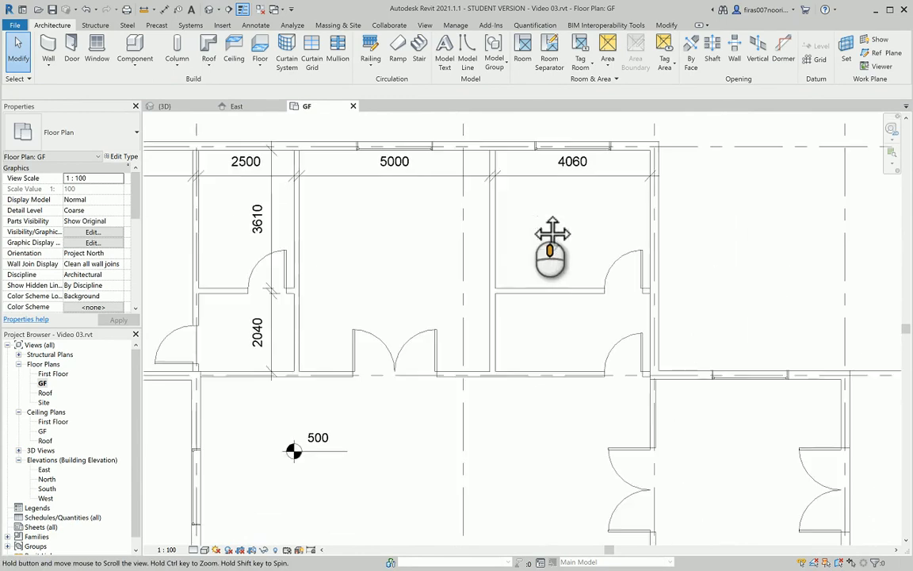
middle_drag(737, 441, 647, 237)
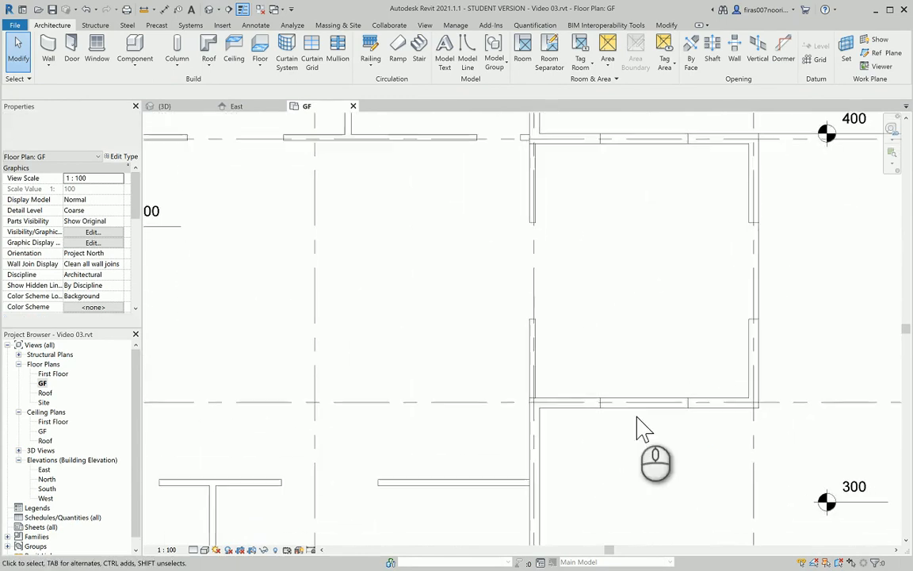
scroll(639, 449, up, 4)
middle_drag(623, 317, 630, 200)
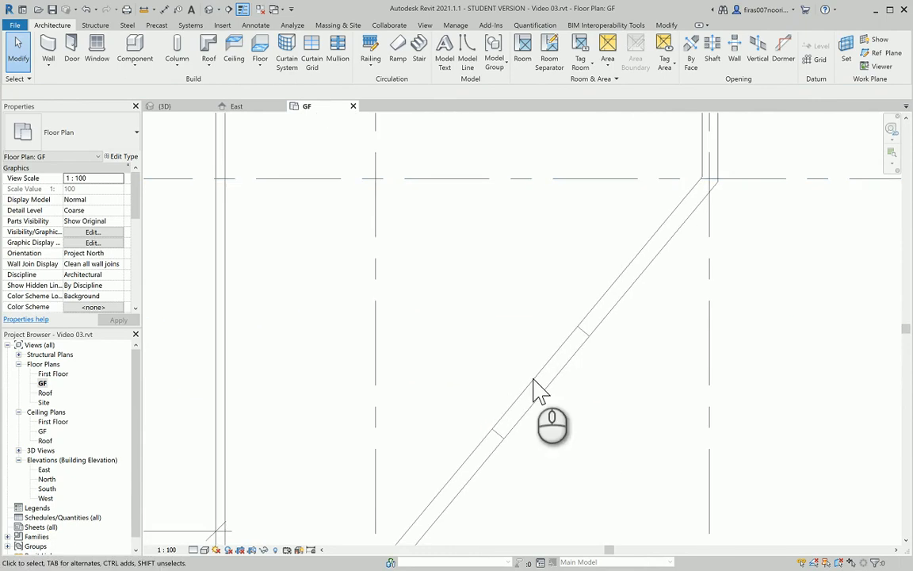
middle_drag(519, 401, 738, 206)
middle_drag(296, 379, 694, 395)
scroll(422, 435, down, 3)
middle_drag(385, 311, 398, 464)
scroll(489, 229, up, 5)
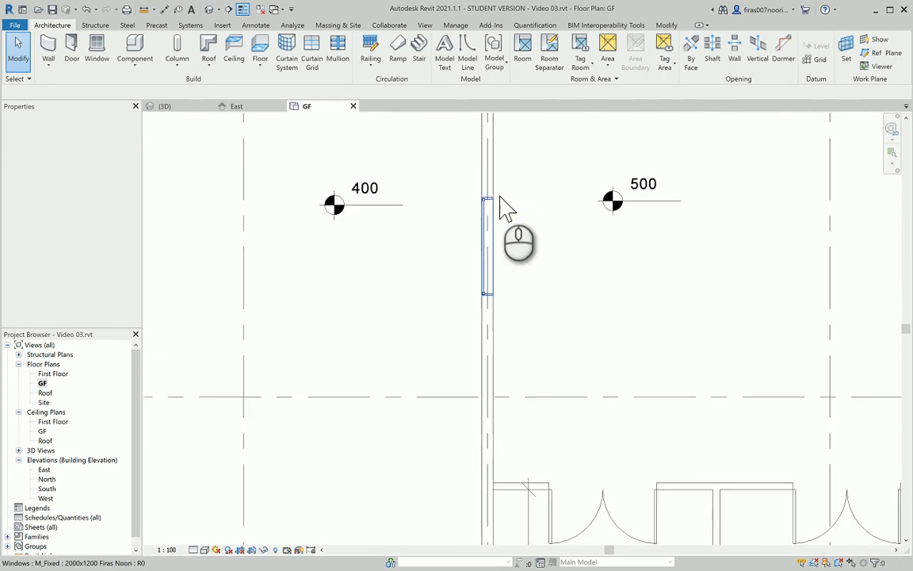
click(479, 230)
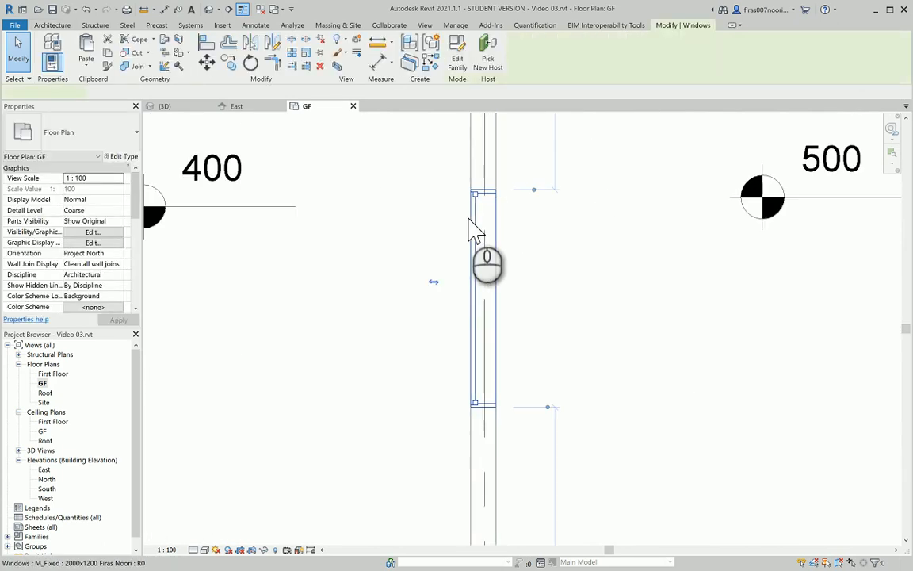
scroll(356, 294, down, 5)
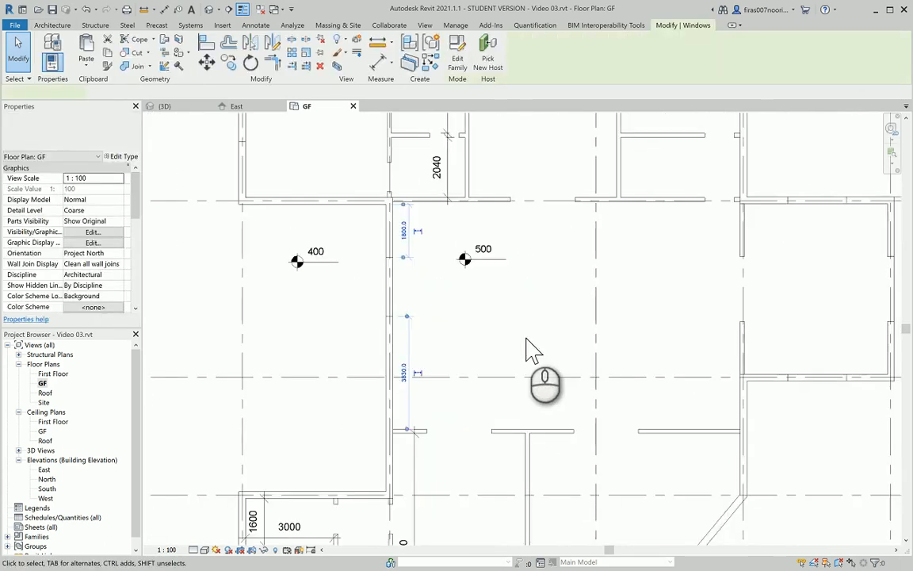
click(526, 336)
middle_drag(565, 331, 515, 363)
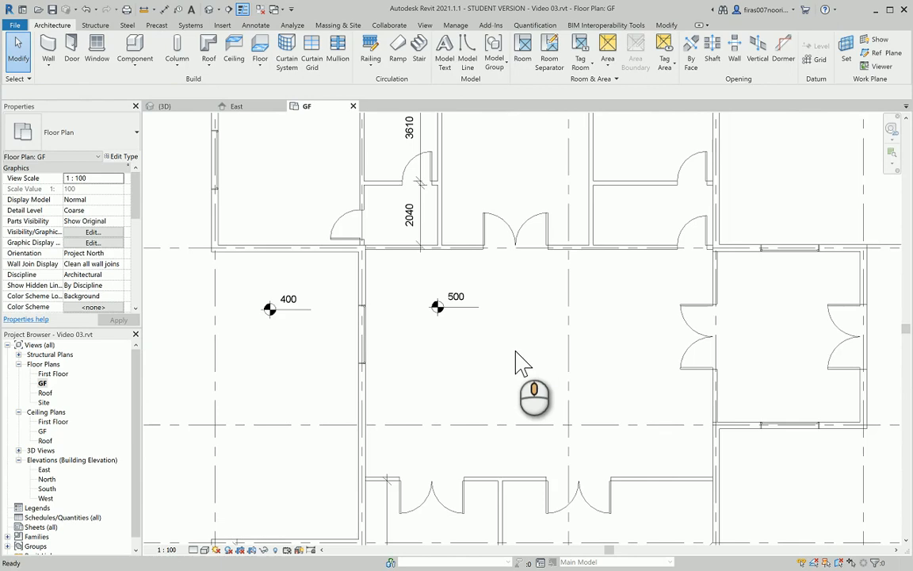
key(alt+Tab)
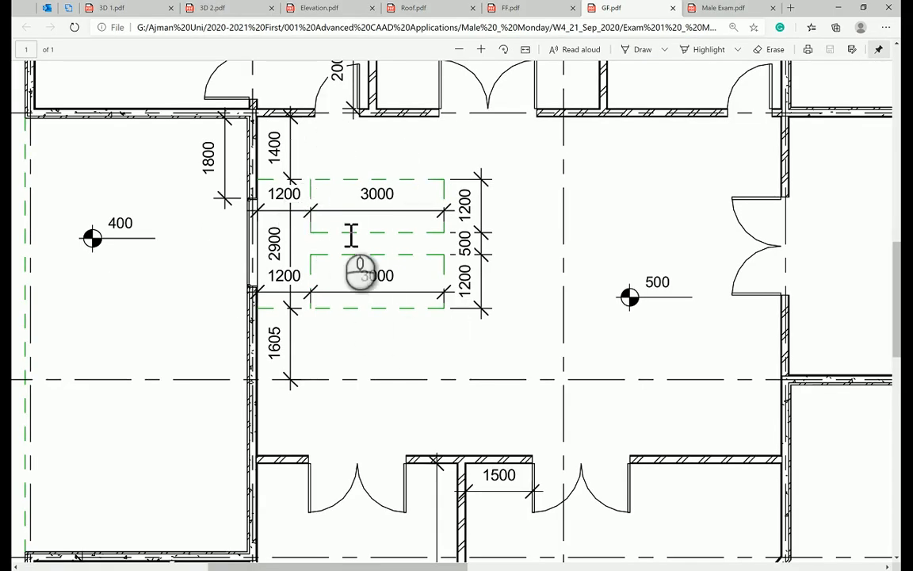
key(alt+Tab)
key(alt+Tab)
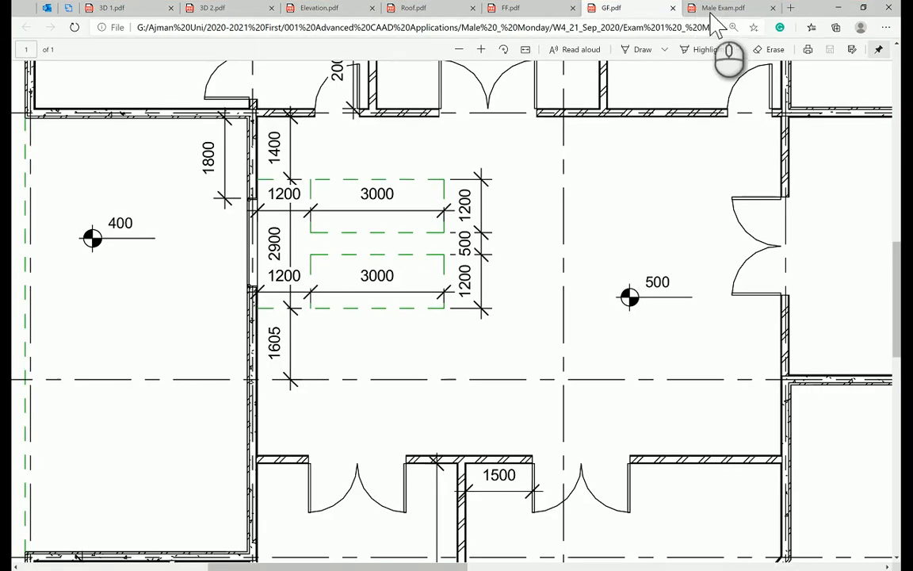
click(716, 10)
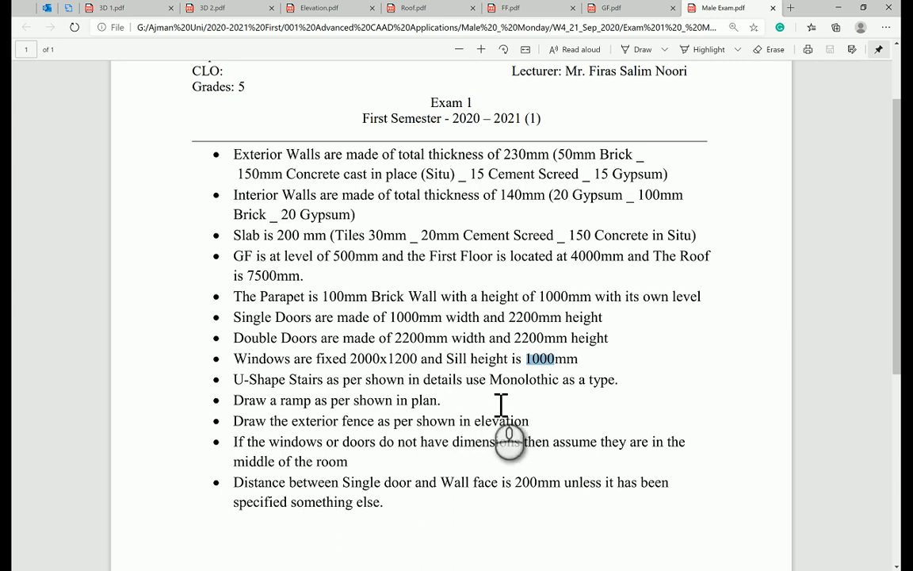
drag(490, 381, 604, 388)
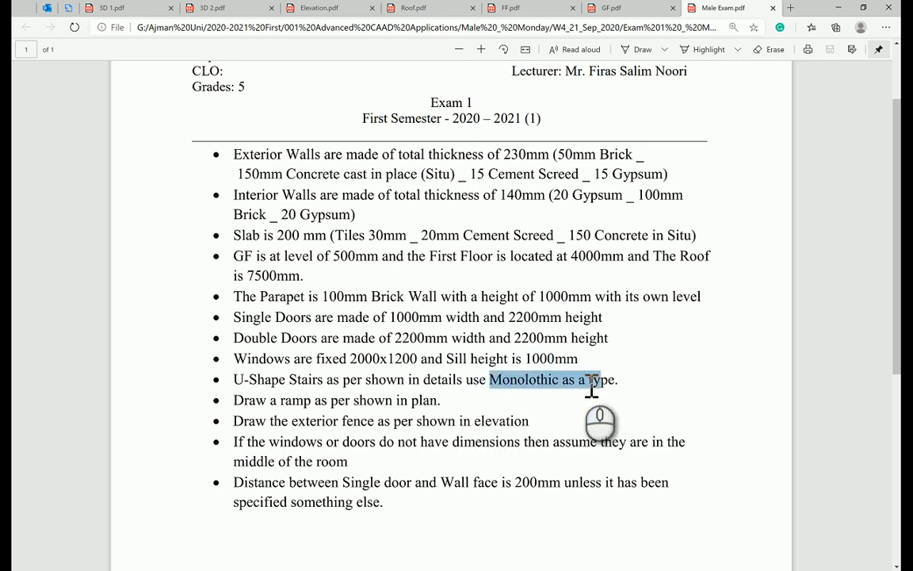
click(464, 376)
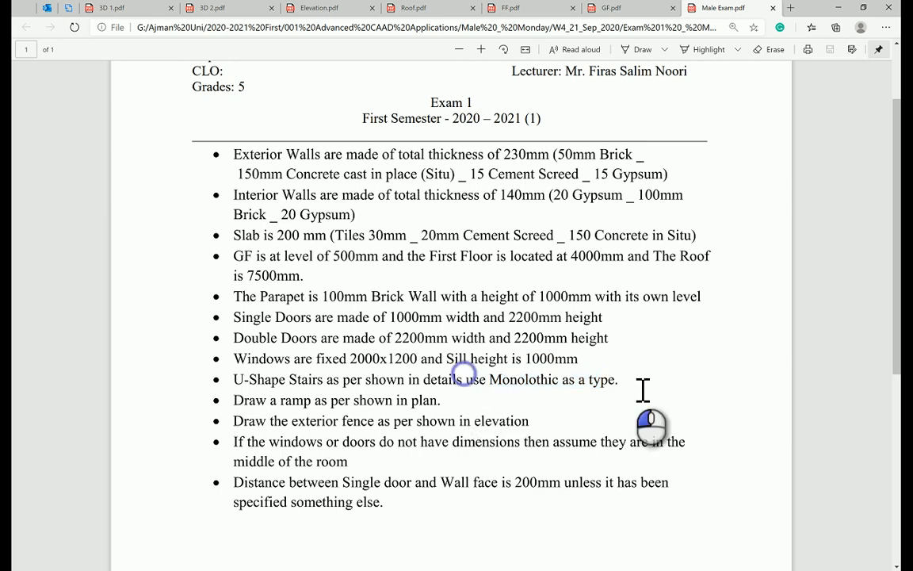
drag(235, 380, 631, 395)
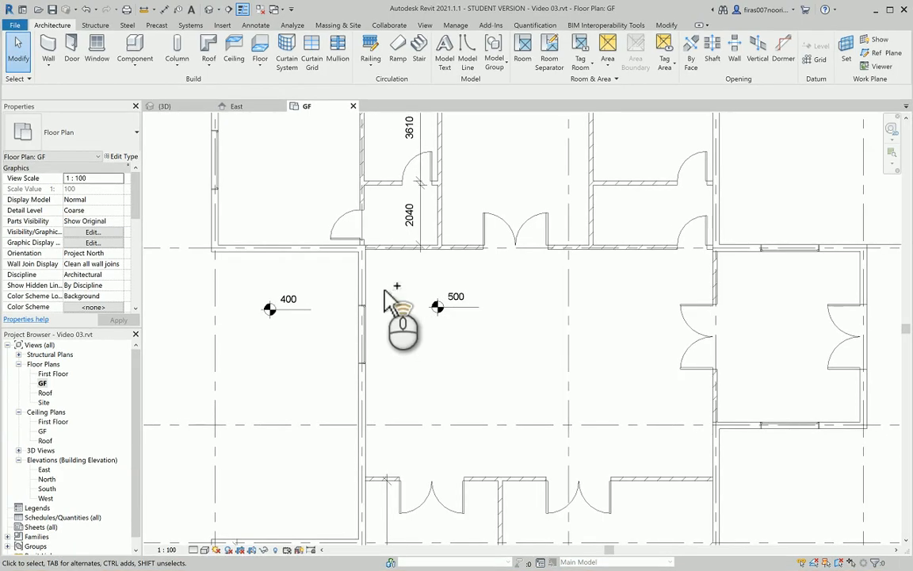
scroll(396, 304, up, 4)
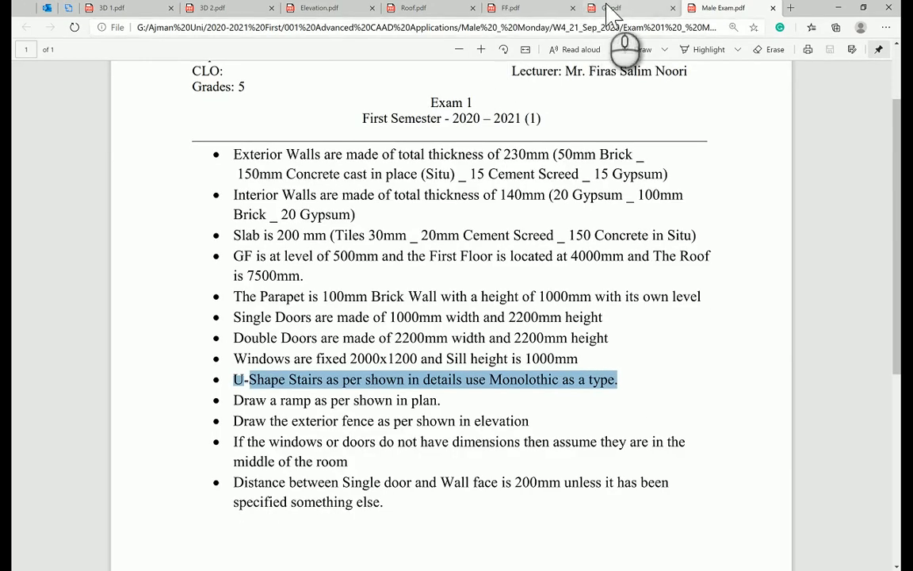
click(611, 9)
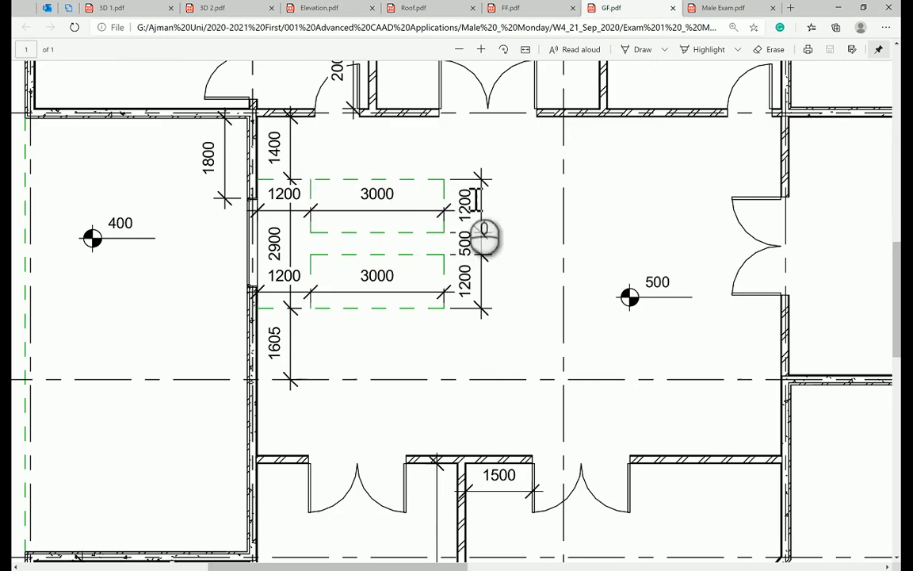
key(alt+Tab)
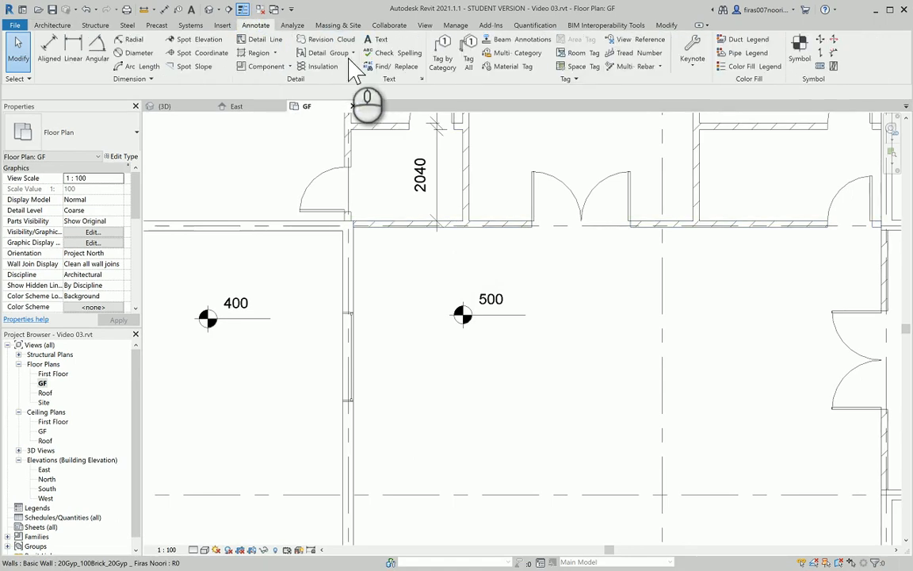
Set up Pick Lines detail lines in the Hidden line style over the stair hall
click(253, 38)
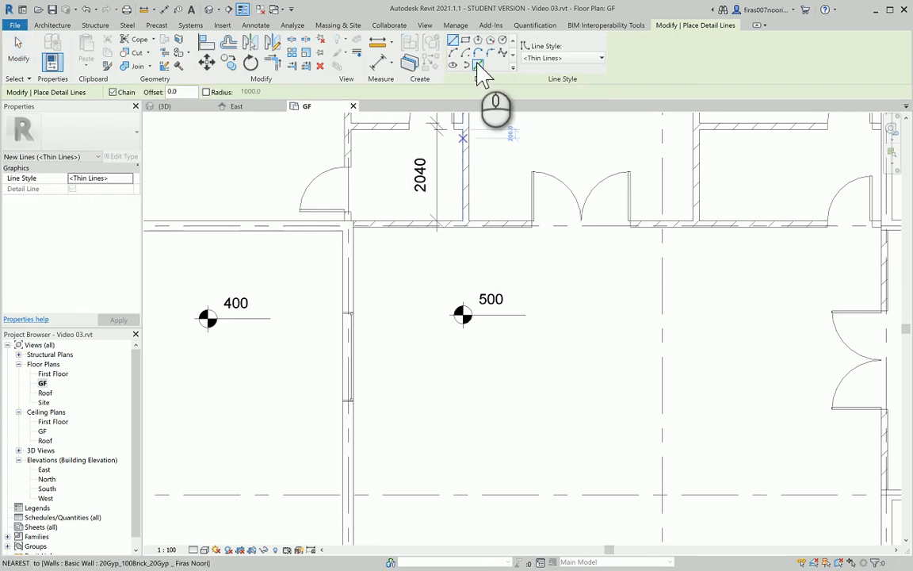
click(478, 65)
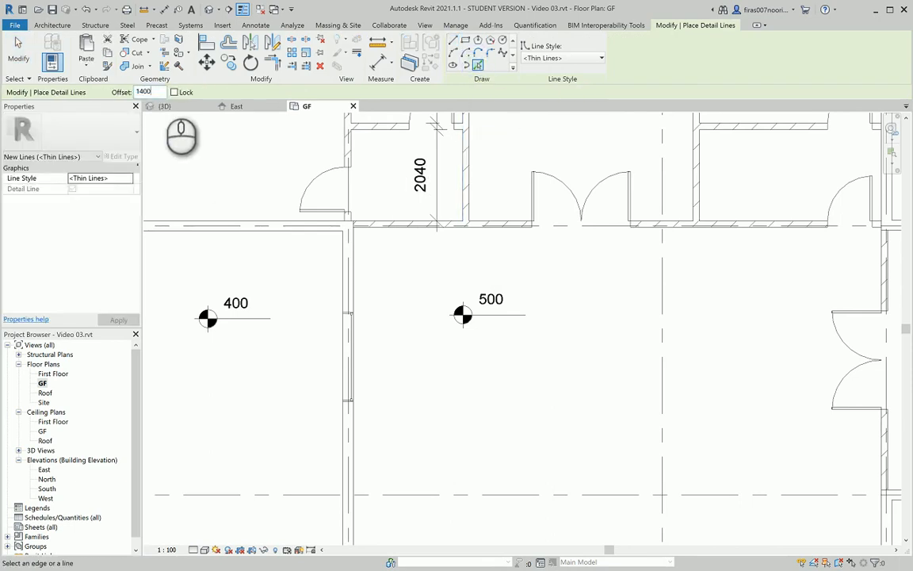
click(559, 62)
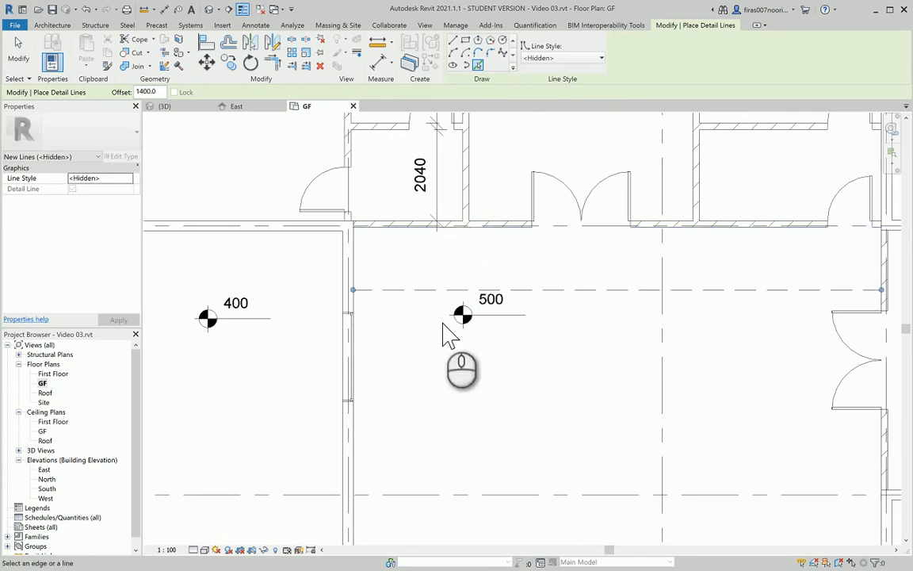
middle_drag(399, 329, 378, 260)
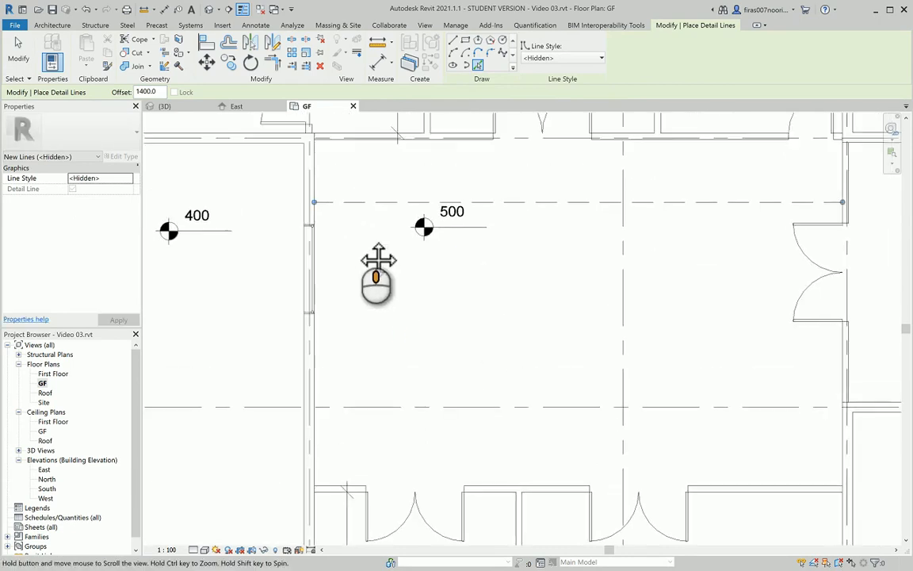
key(alt+Tab)
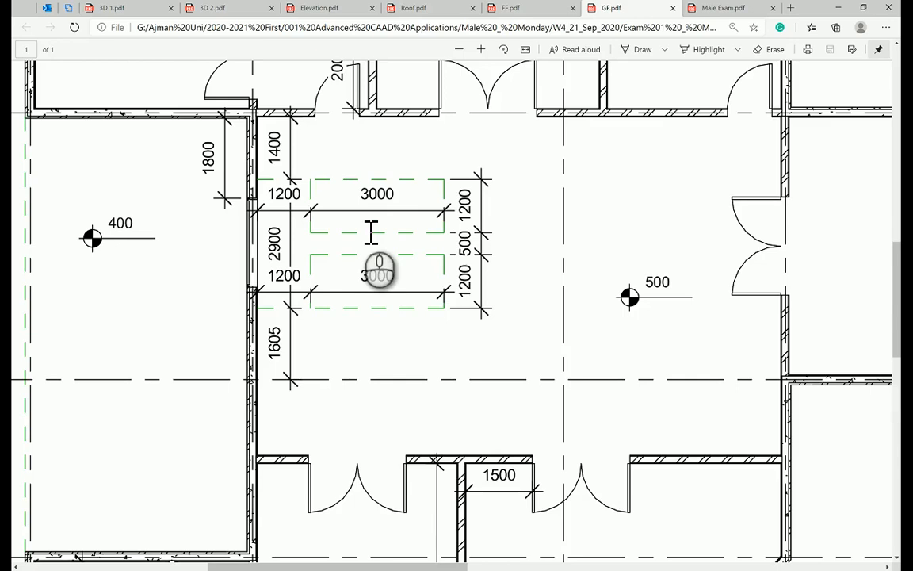
key(alt+Tab)
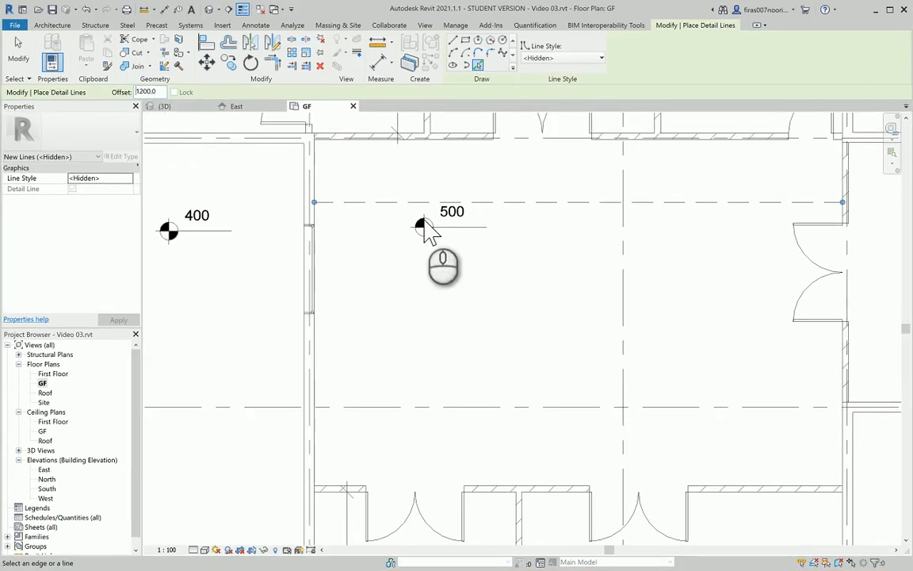
Draw horizontal Hidden guide lines across the hall, the last at a 1200 offset
click(376, 216)
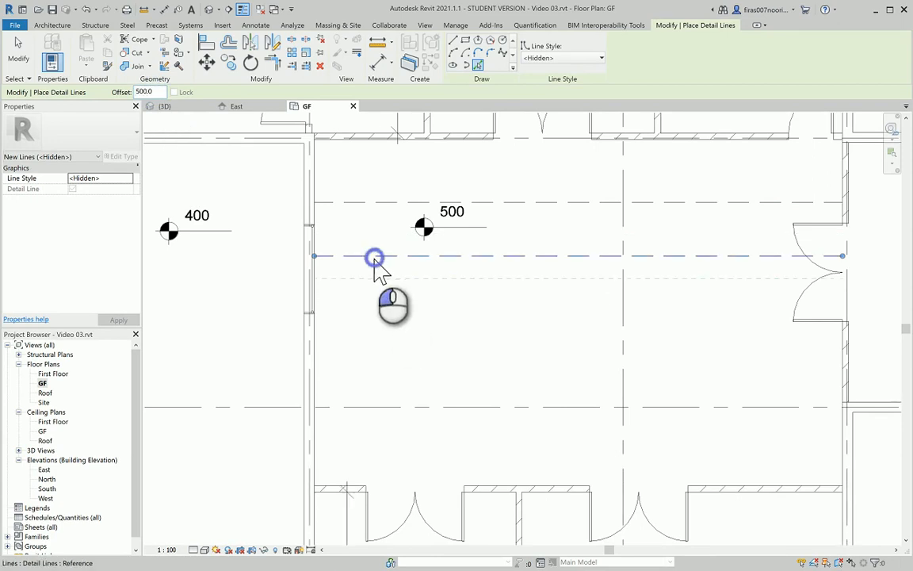
click(376, 259)
double_click(151, 92)
text(12)
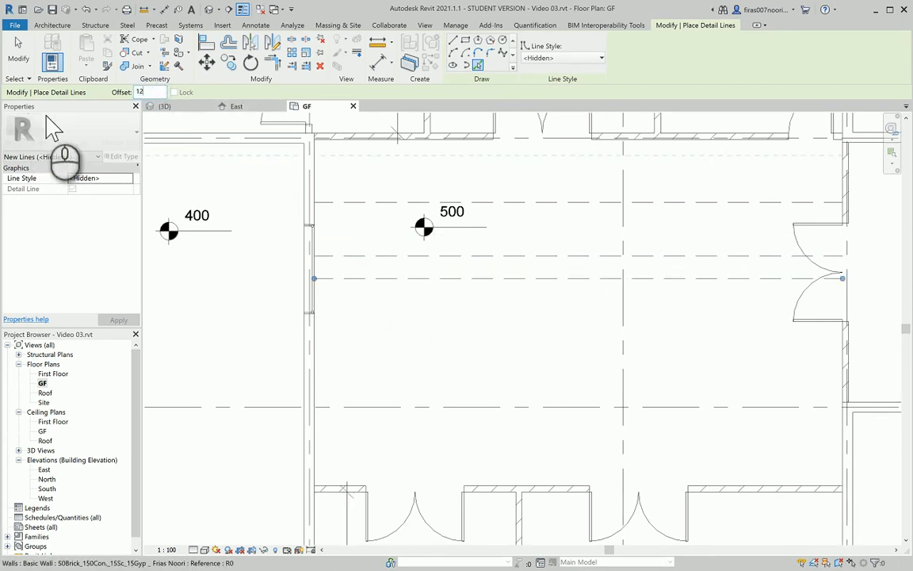
text(00)
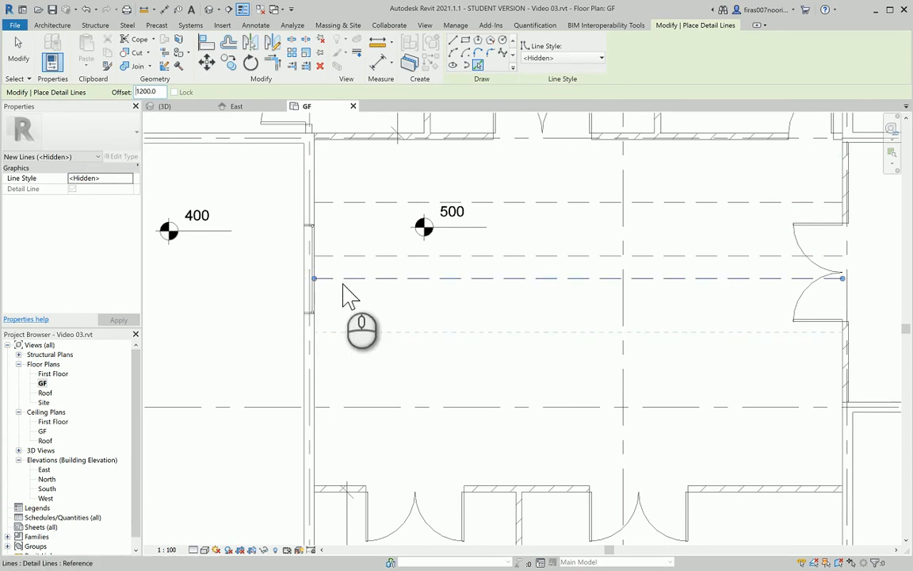
click(344, 283)
key(alt+Tab)
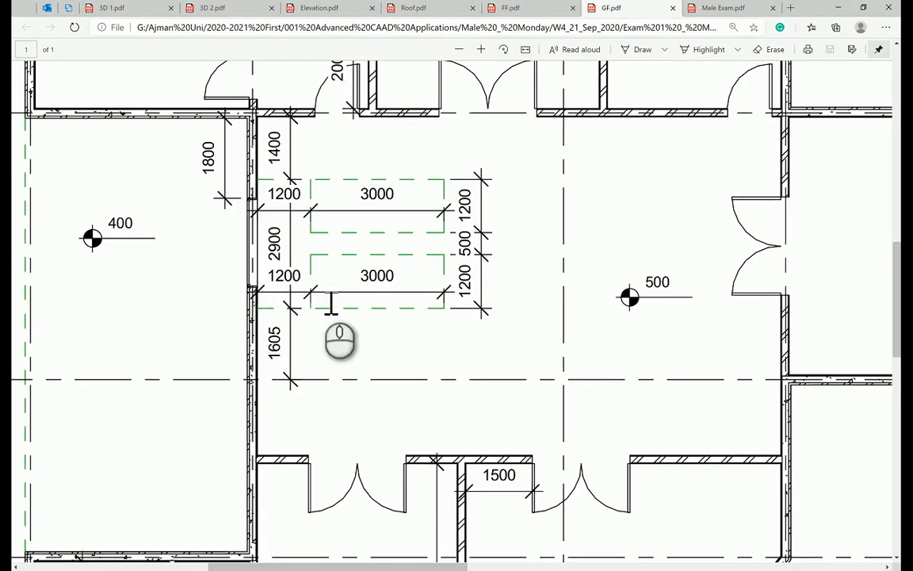
key(alt+Tab)
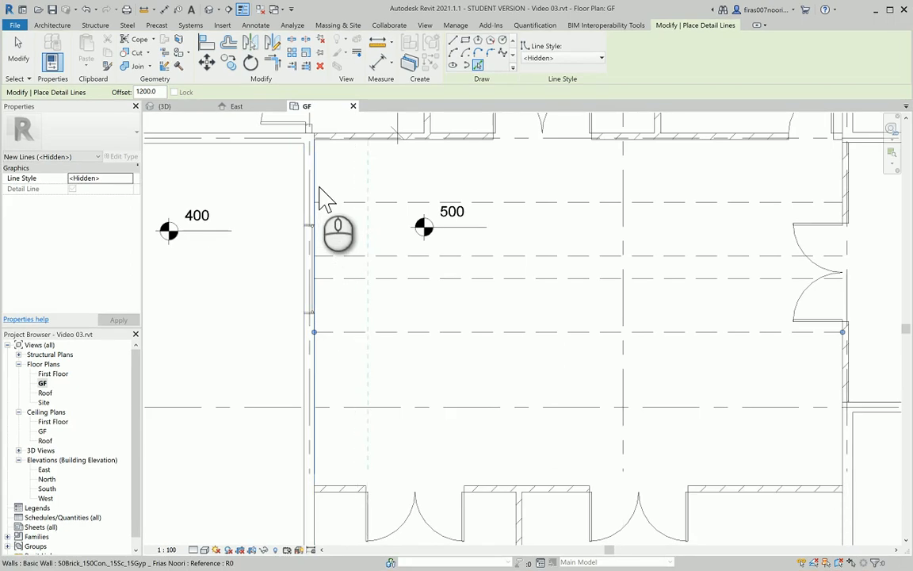
Add vertical Hidden lines offset from the left wall, the second 3000 further right
click(318, 187)
click(159, 92)
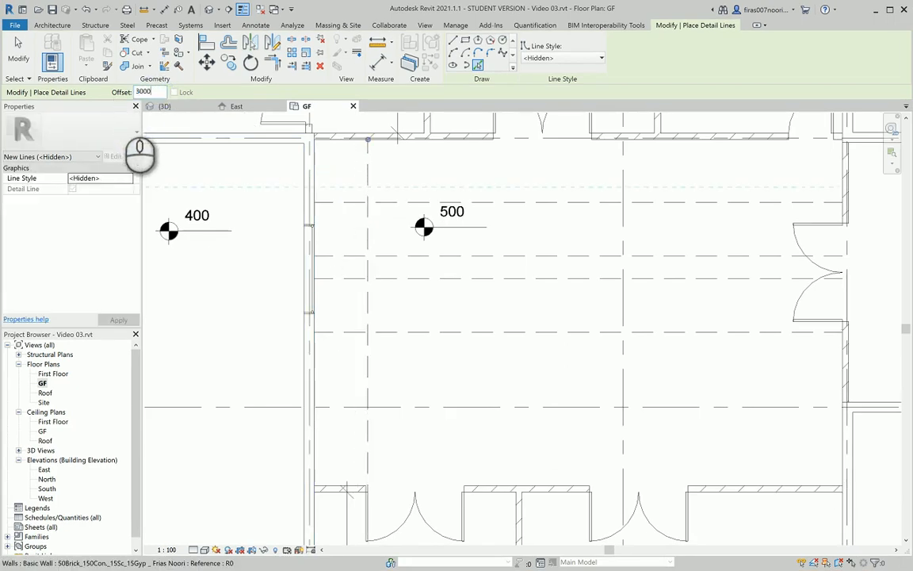
click(373, 315)
key(Escape)
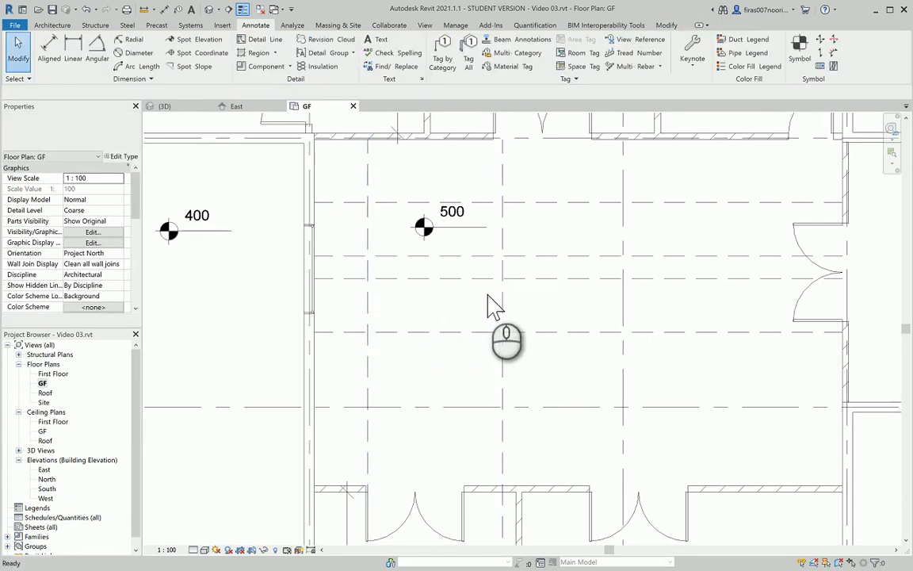
Trim the two horizontal dashed lines back to the right vertical line
key(alt+Tab)
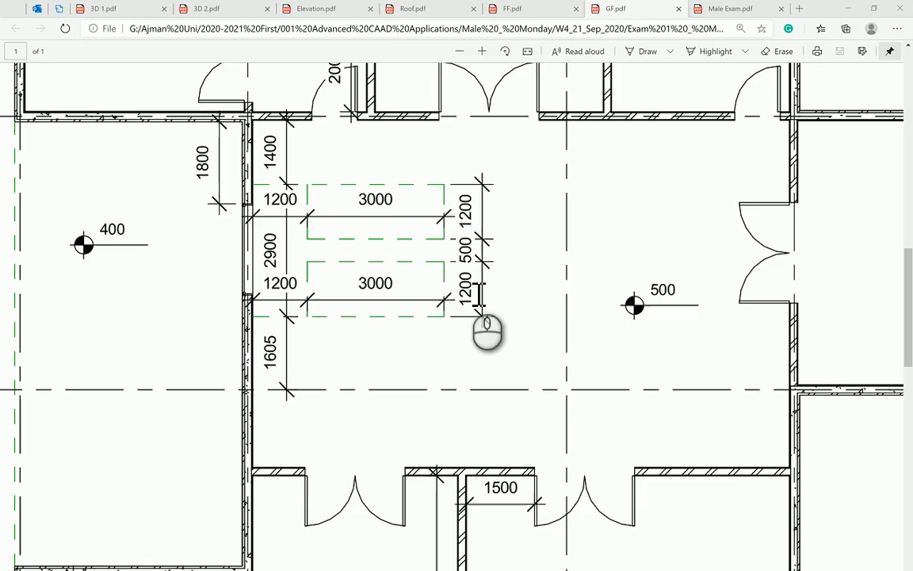
key(alt+Tab)
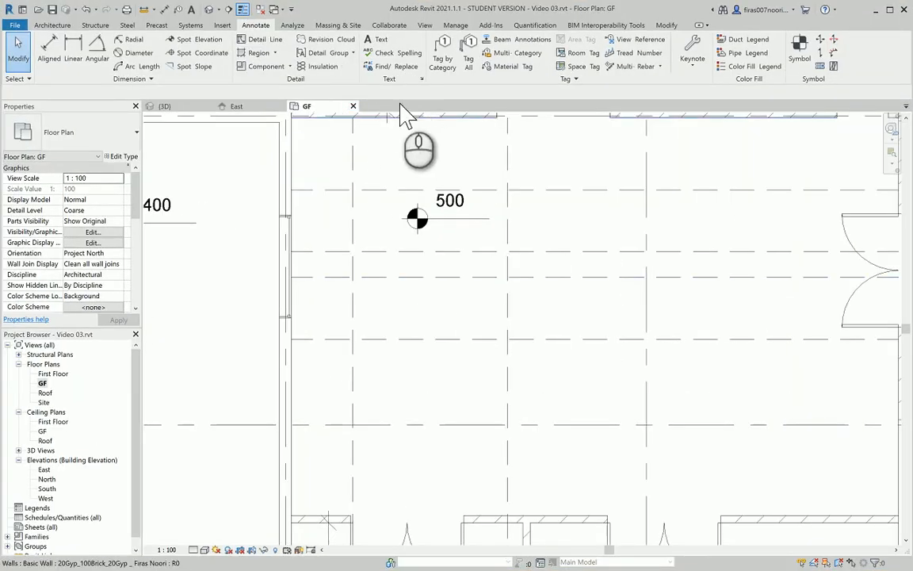
click(509, 161)
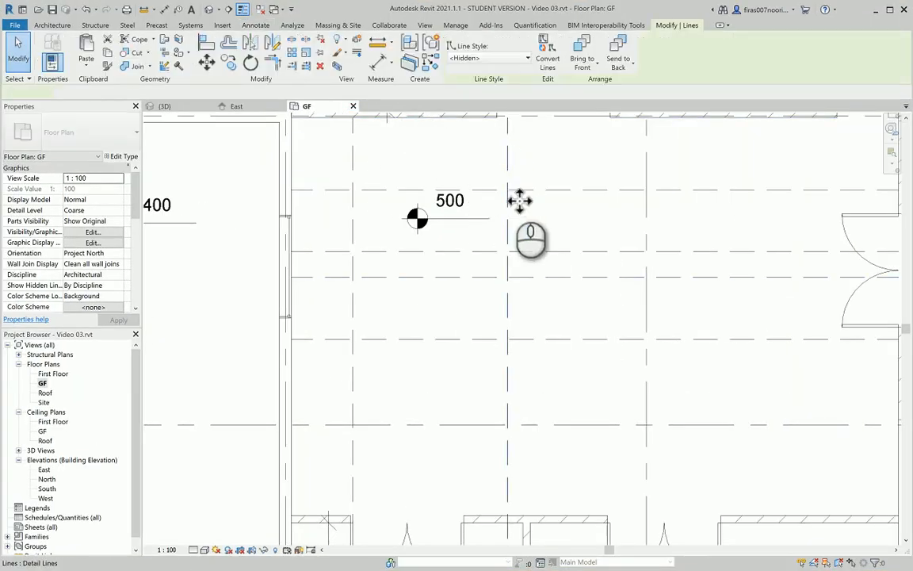
click(307, 66)
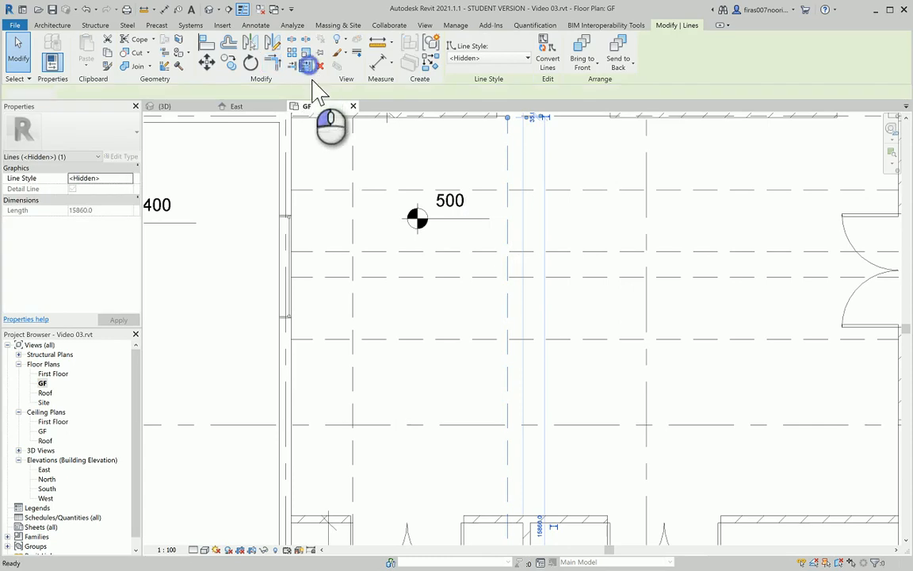
click(507, 270)
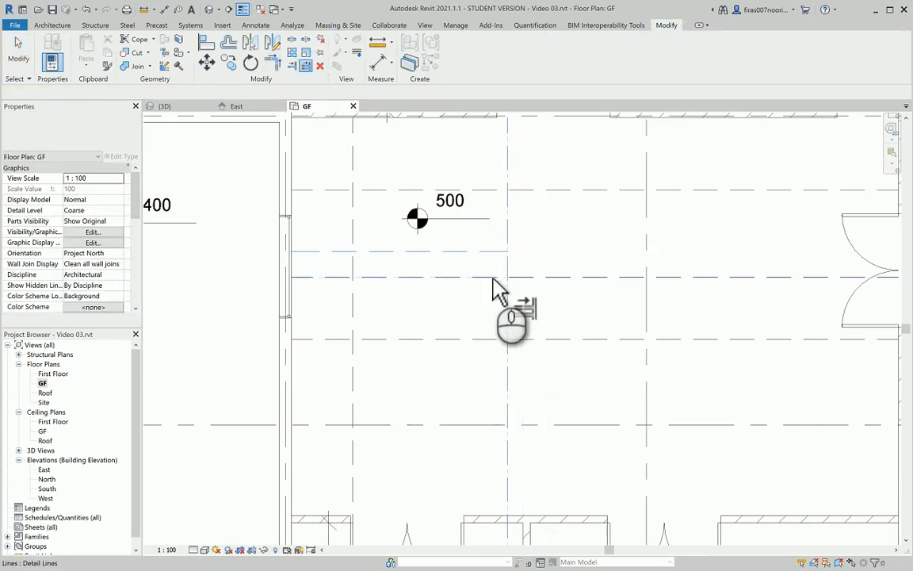
click(494, 340)
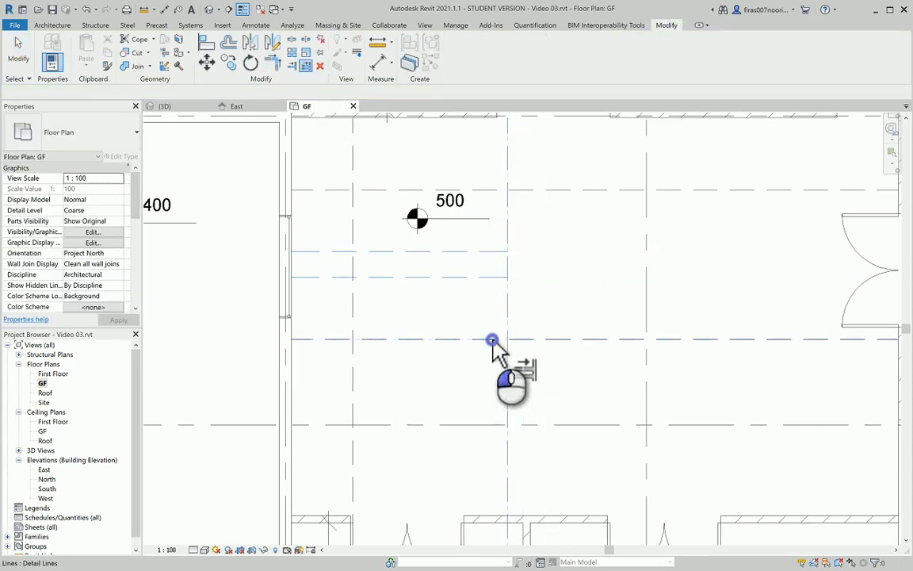
click(486, 191)
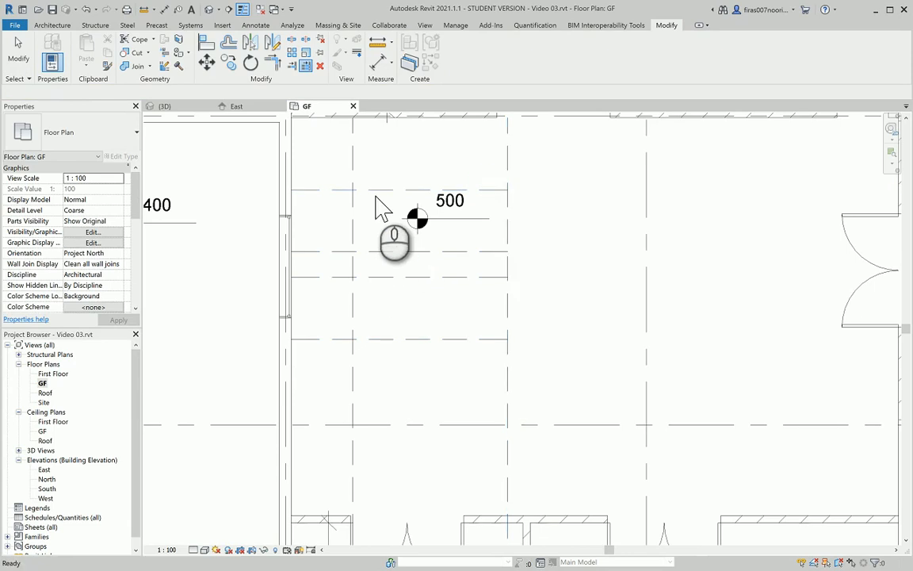
key(Escape)
key(Escape)
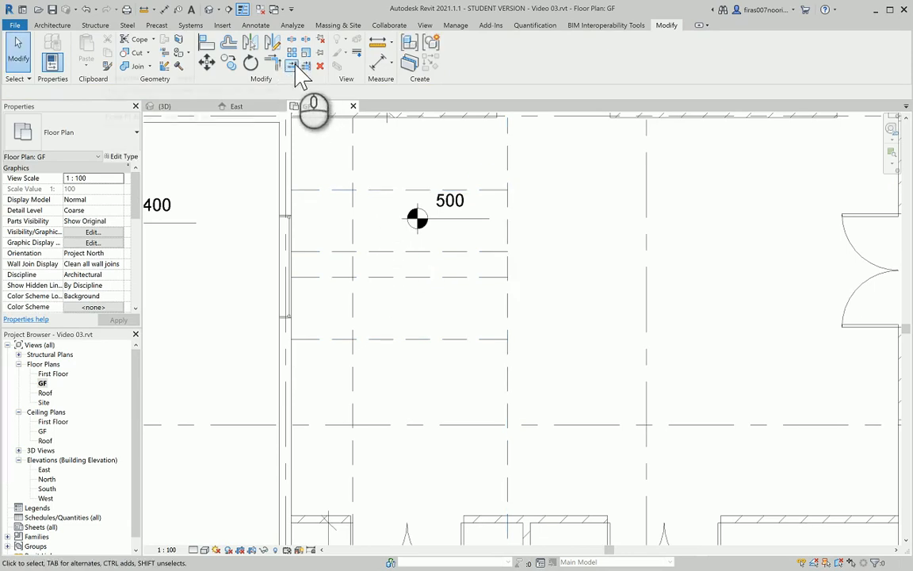
Trim the left and right vertical dashed lines at the top and lower horizontal lines
click(293, 65)
click(354, 204)
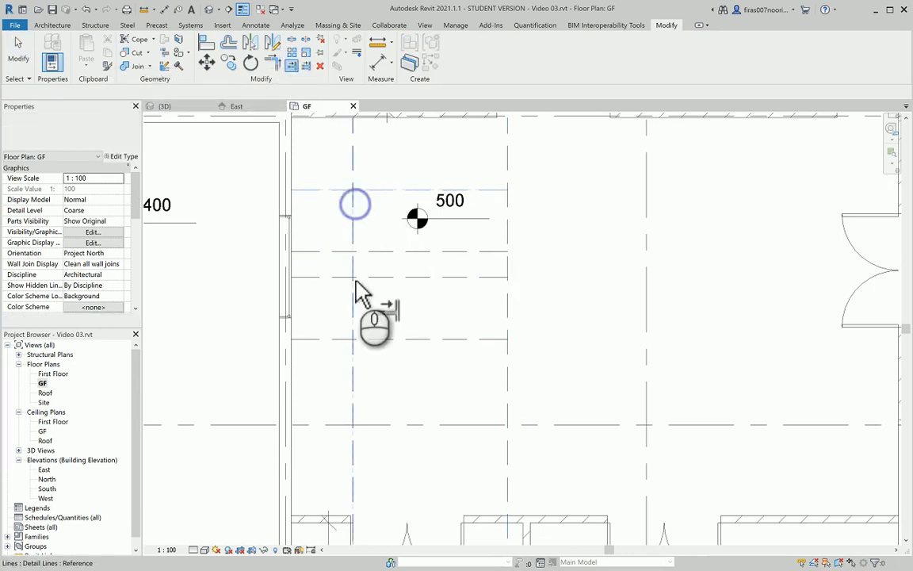
key(Escape)
click(371, 339)
click(355, 319)
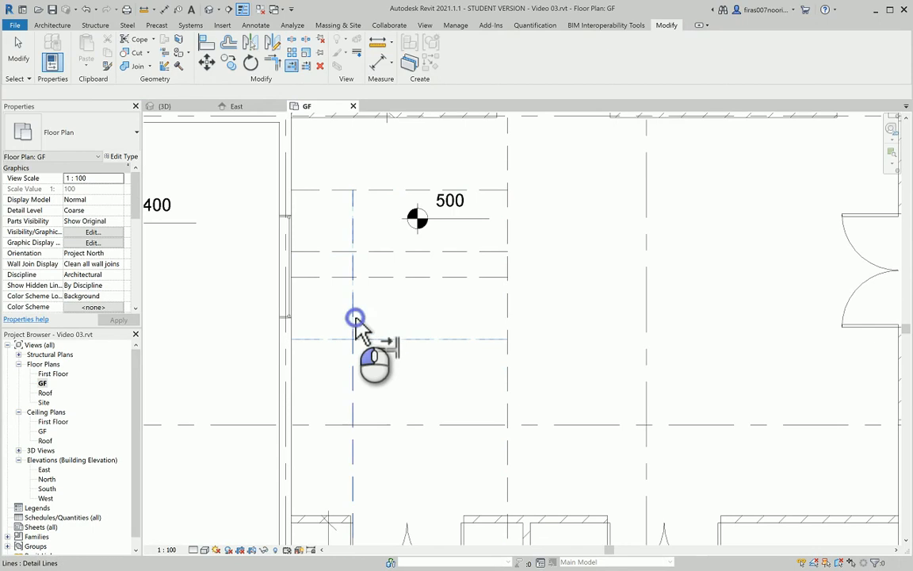
click(488, 191)
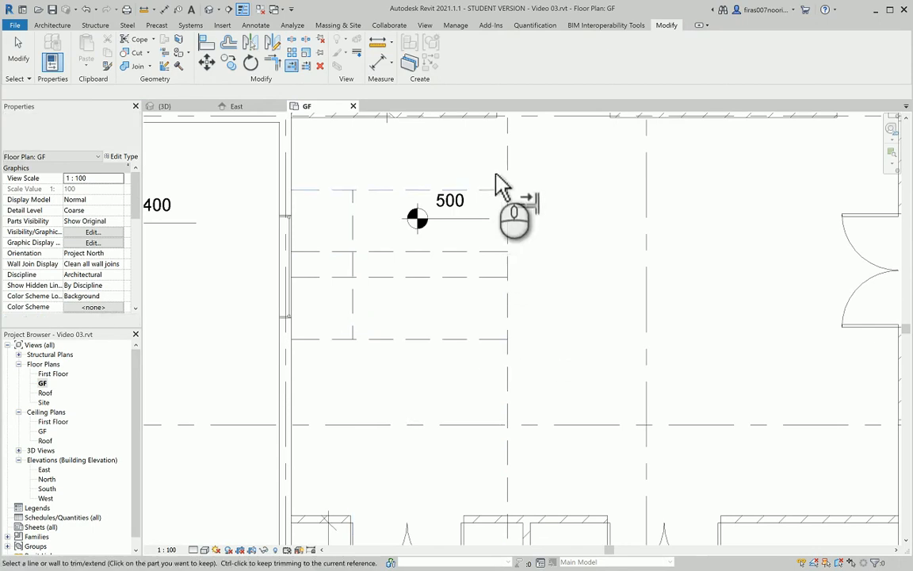
click(507, 206)
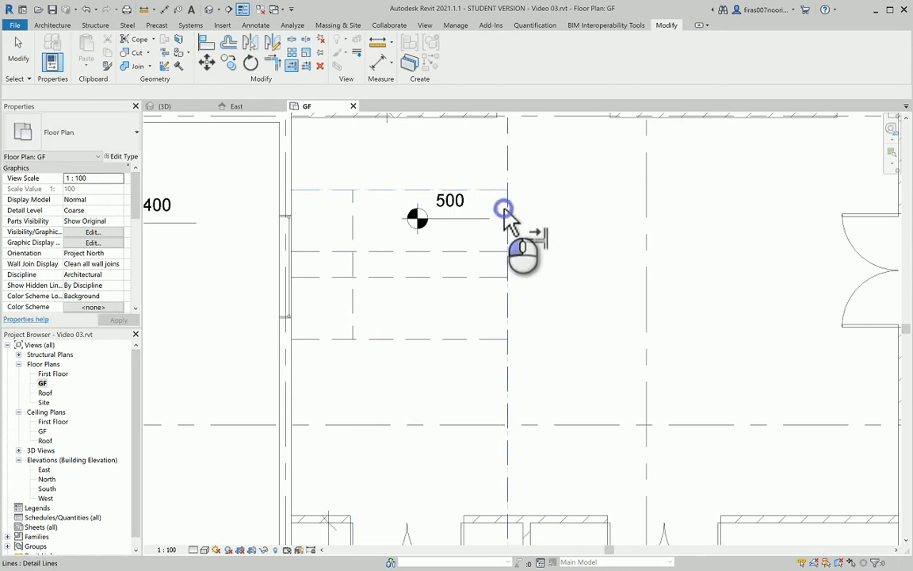
click(497, 339)
click(506, 308)
key(Escape)
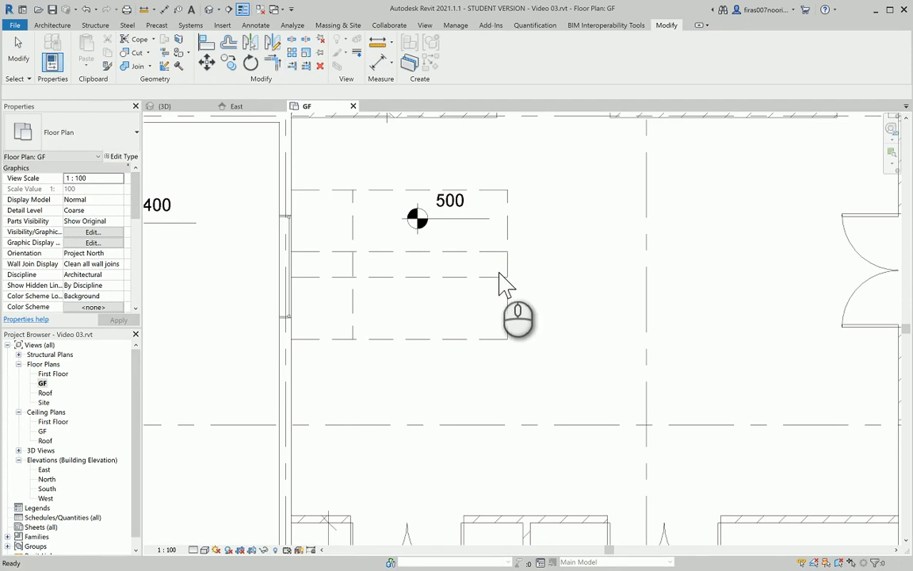
Split the right vertical dashed line between the two outlines
click(508, 265)
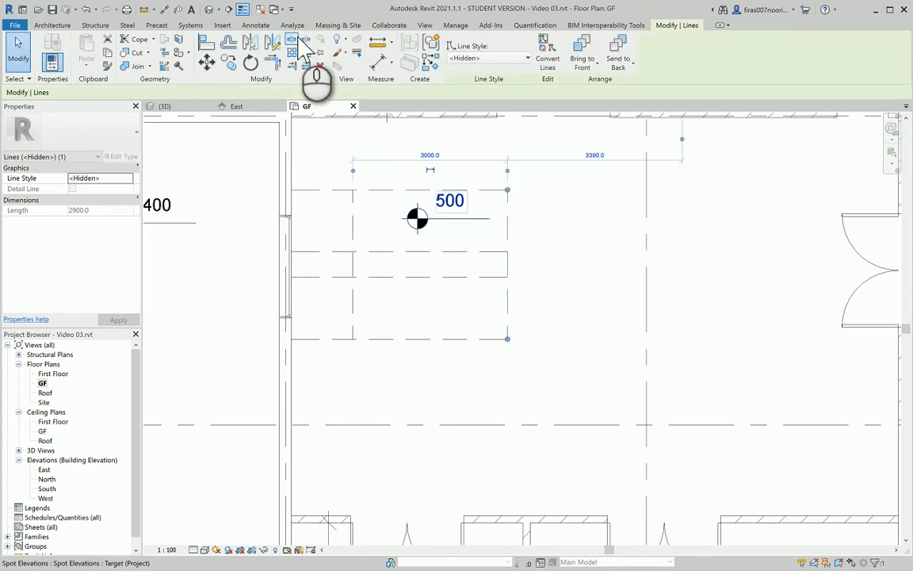
click(304, 54)
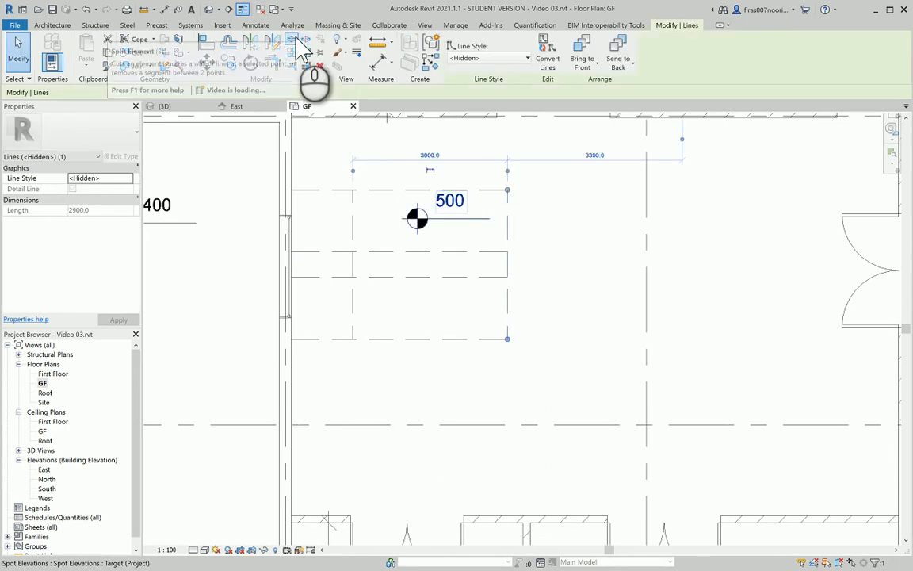
click(508, 262)
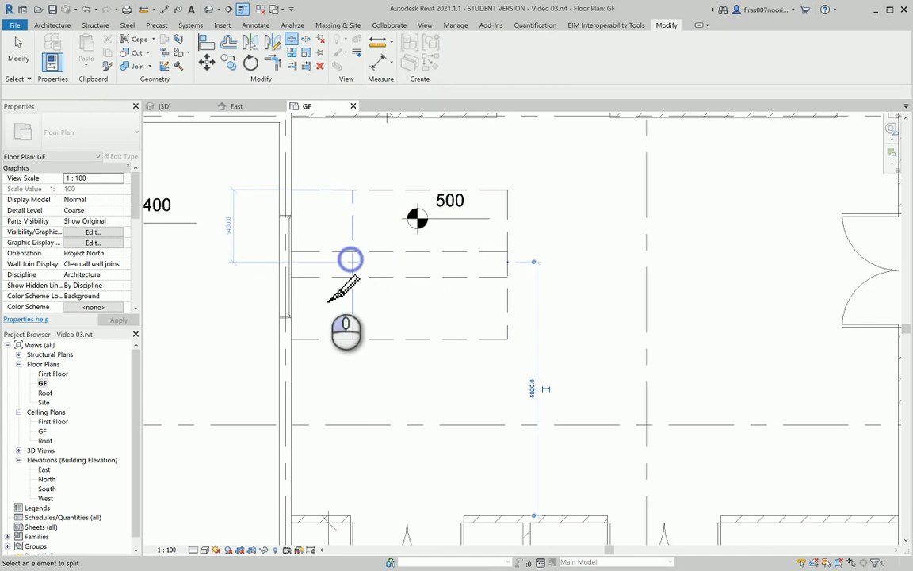
Join the middle horizontal line and left vertical line into corners with Trim/Extend to Corner
click(305, 66)
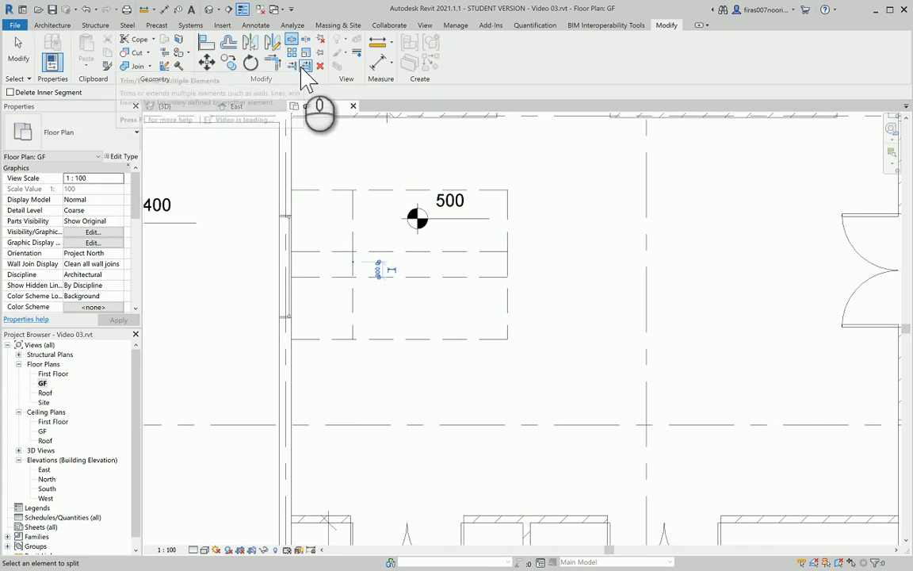
click(354, 227)
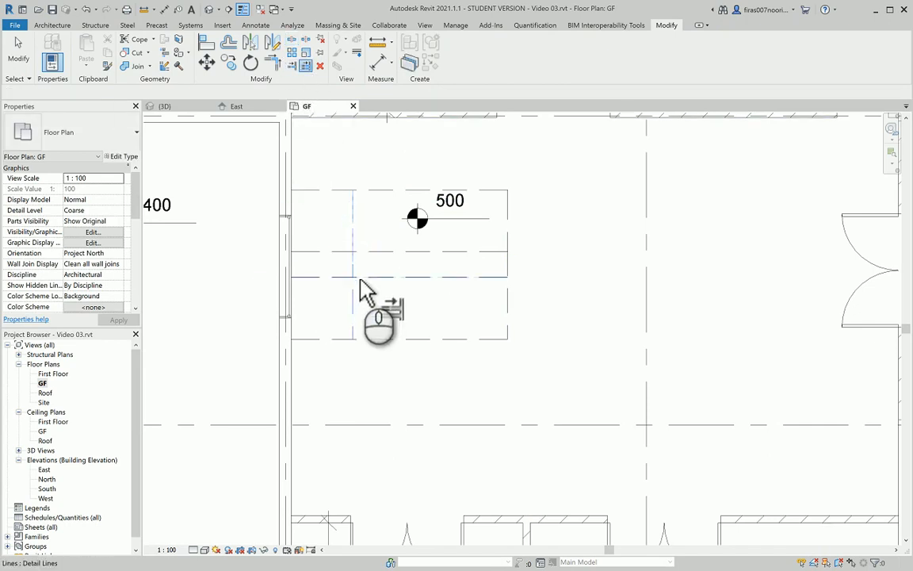
click(361, 278)
click(362, 252)
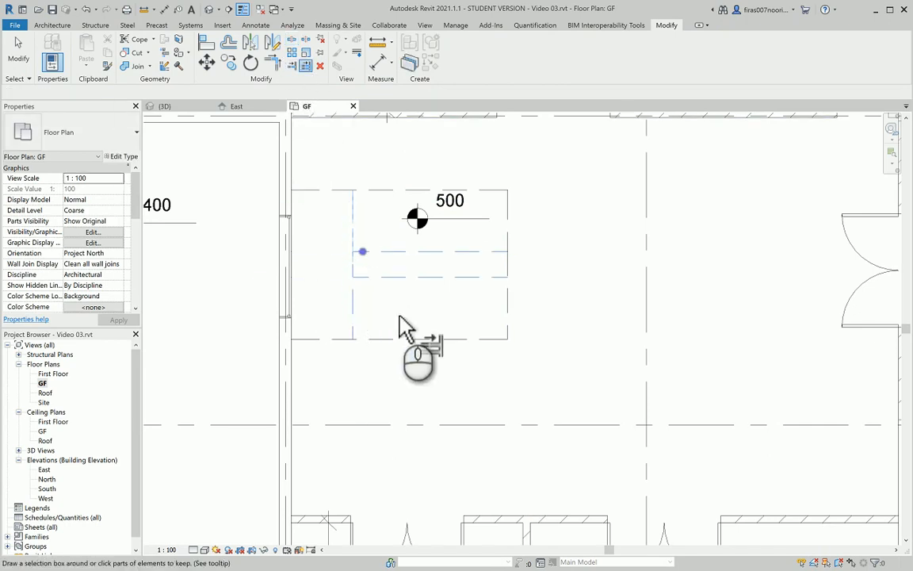
key(t)
key(r)
click(368, 251)
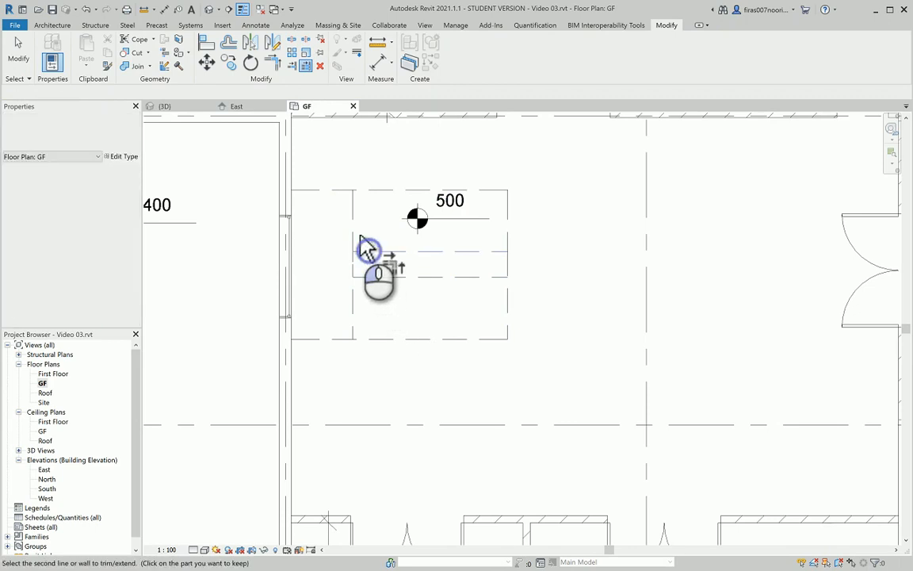
click(354, 235)
click(362, 276)
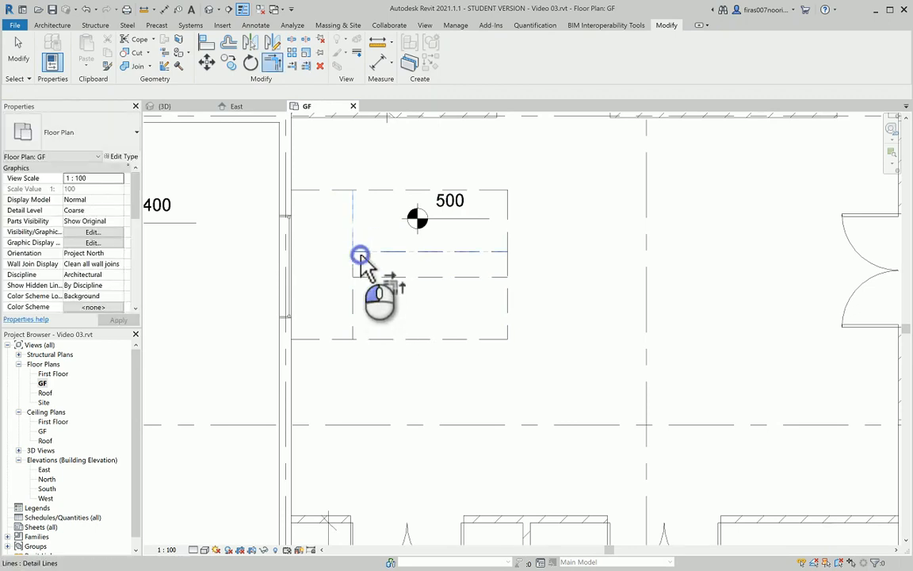
click(360, 255)
click(367, 277)
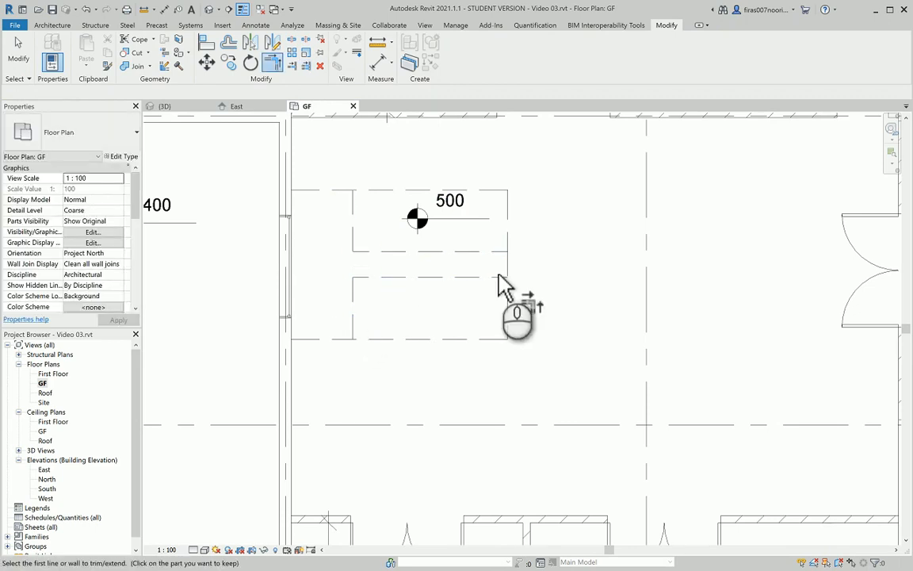
Close the upper rectangle's right corner using the upper piece of the right vertical line
click(507, 230)
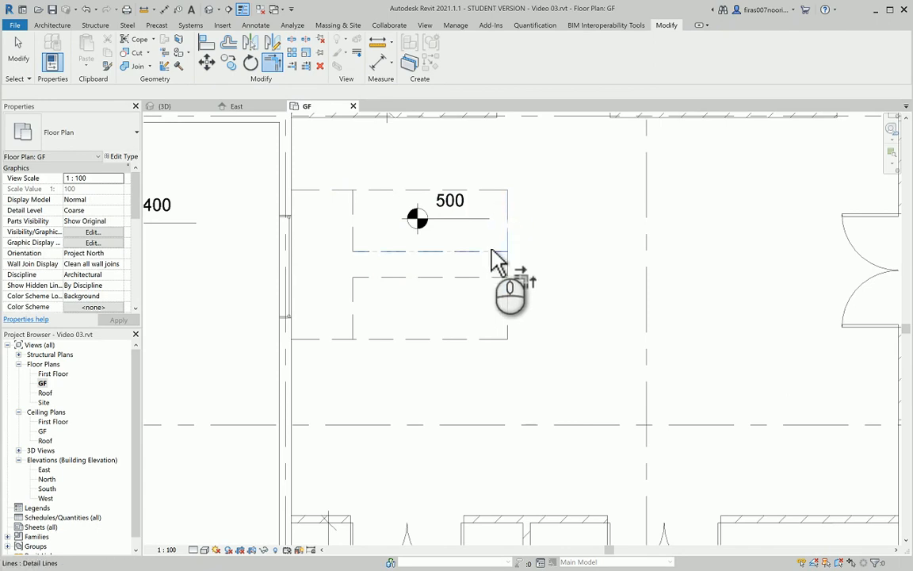
click(489, 251)
click(492, 278)
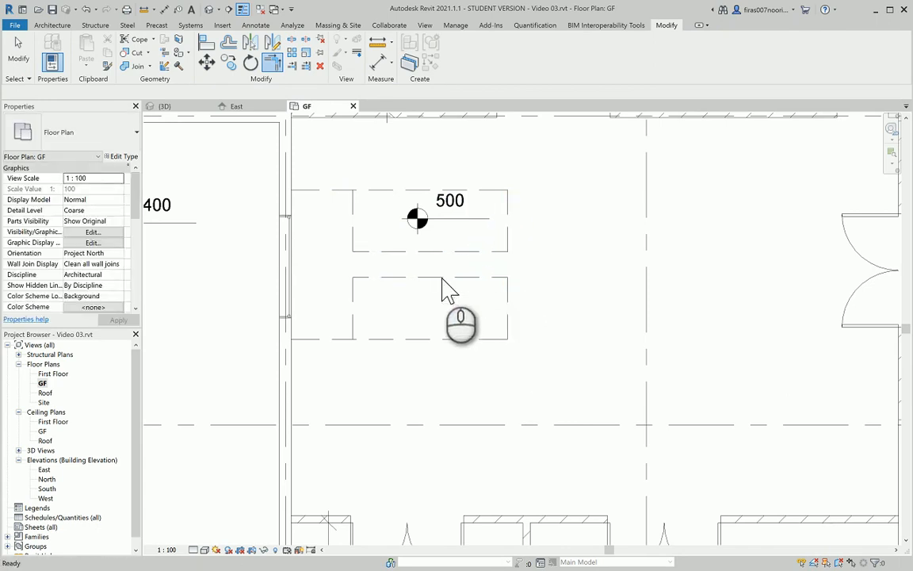
key(Escape)
key(Escape)
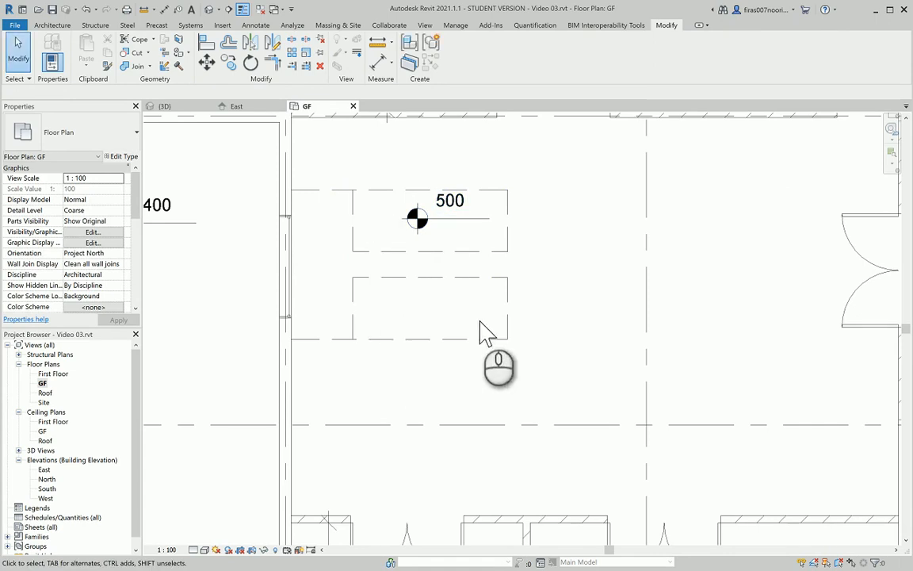
Move the 500 spot elevation to the right, clear of the dashed outlines
drag(455, 219, 600, 197)
middle_drag(454, 248, 451, 267)
click(373, 256)
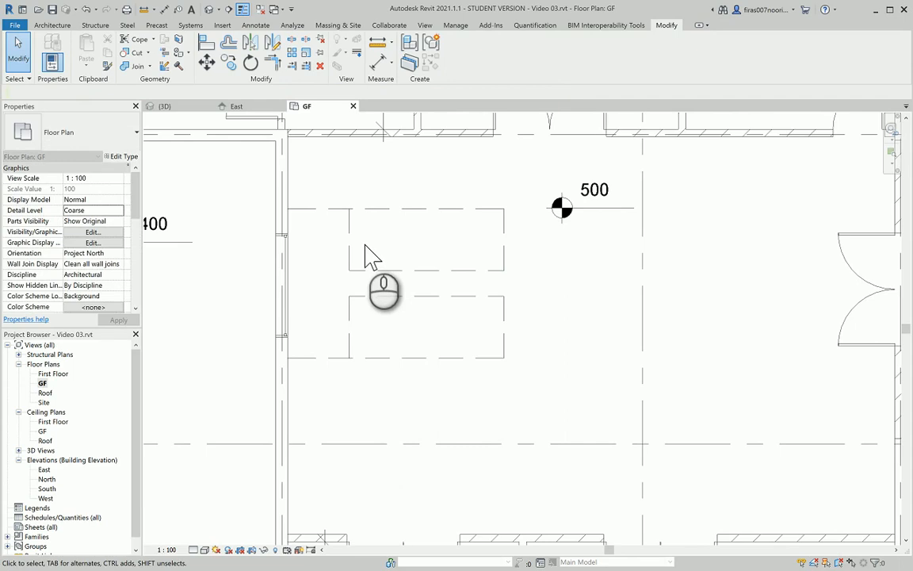
Start a Cast-In-Place Monolithic Stair and draw a 6-riser run across the upper outline
click(54, 25)
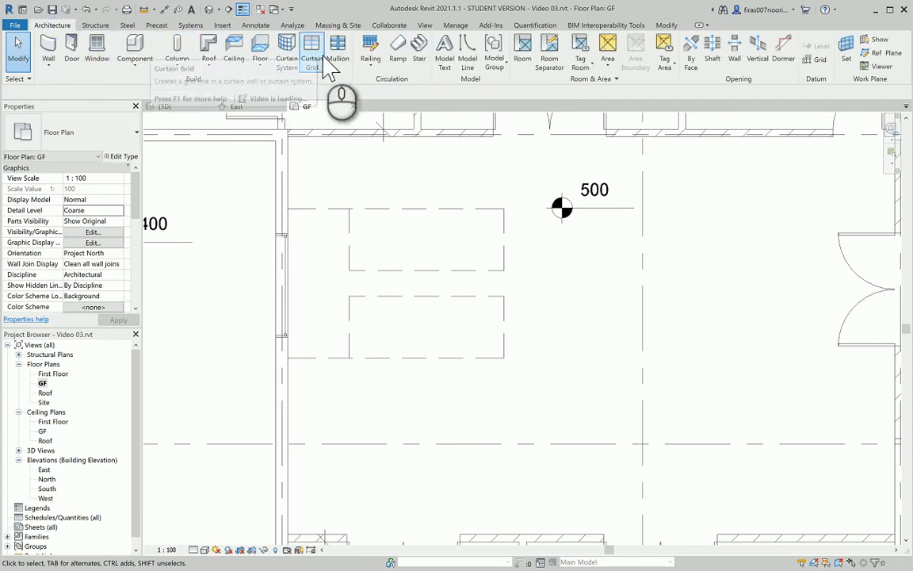
click(419, 49)
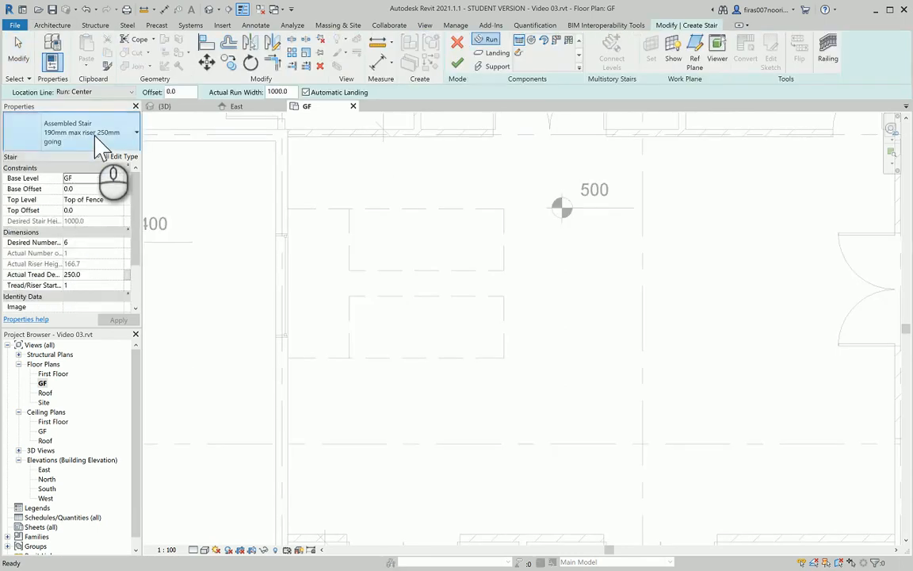
click(96, 145)
click(36, 254)
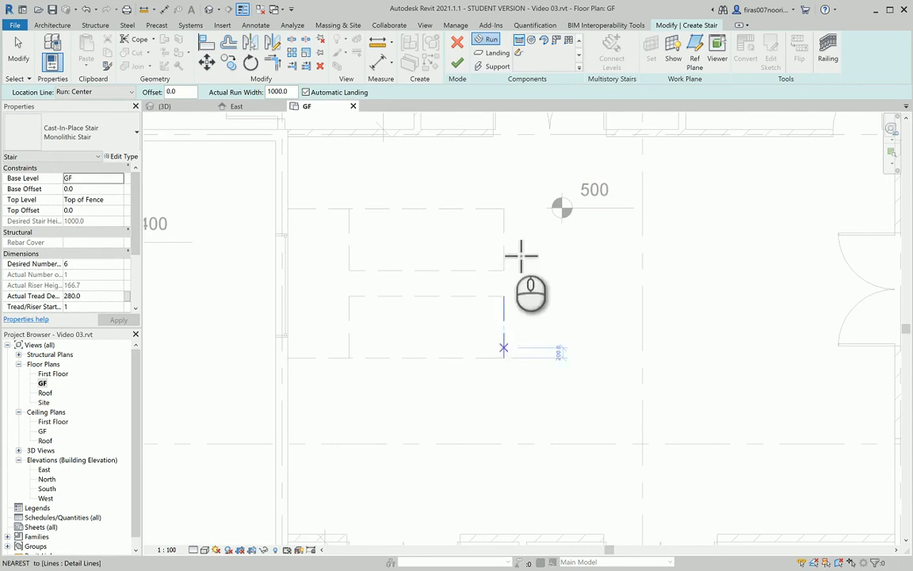
click(504, 239)
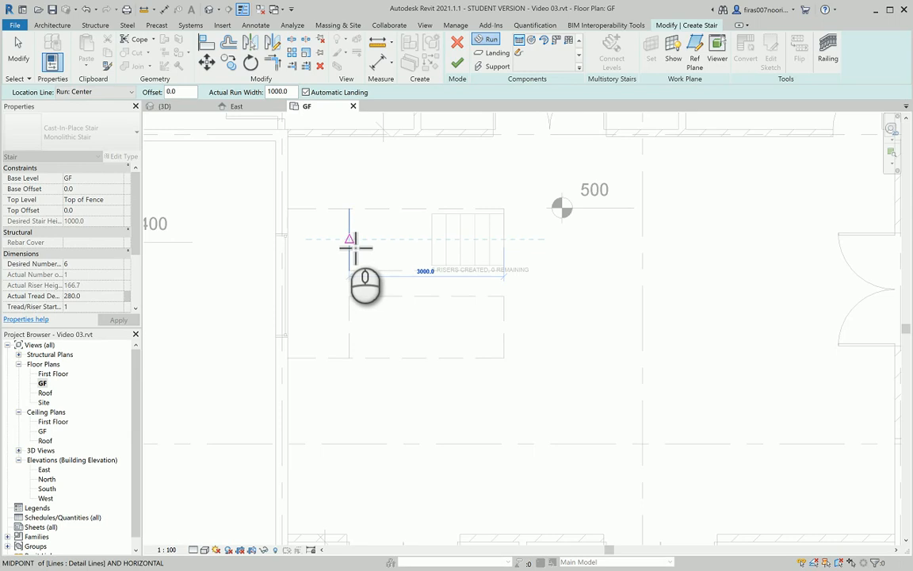
click(350, 240)
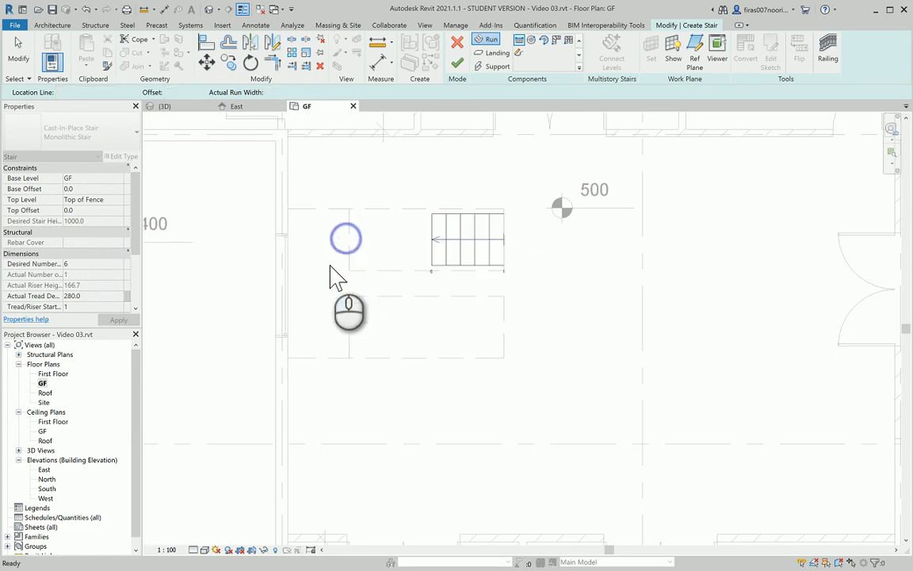
key(Escape)
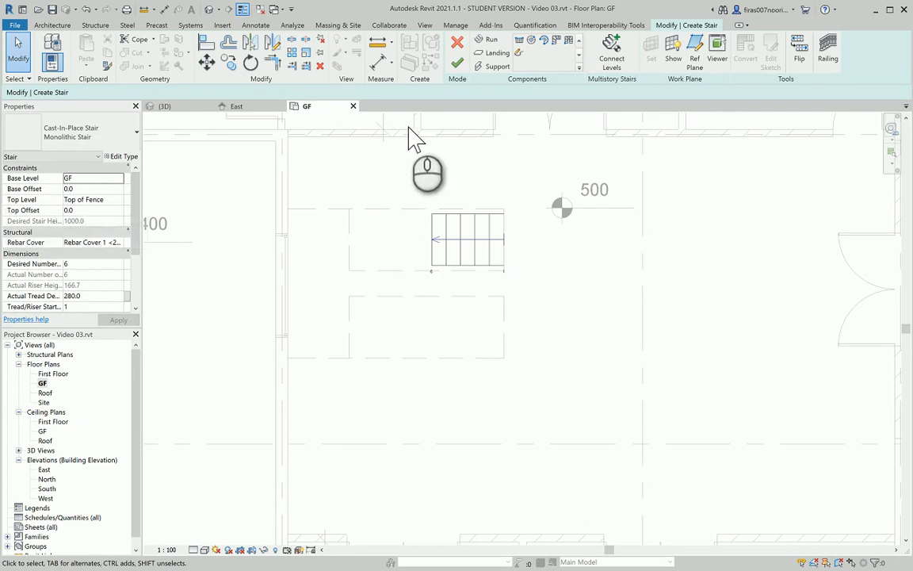
Undo the short run and change the stair's Top Level to First Floor, giving 20 risers
click(87, 9)
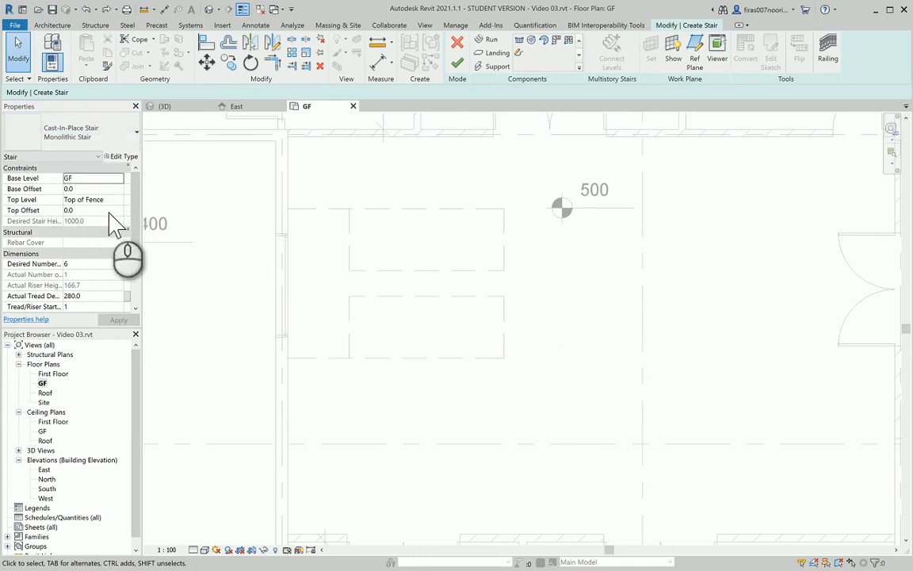
click(116, 199)
click(118, 199)
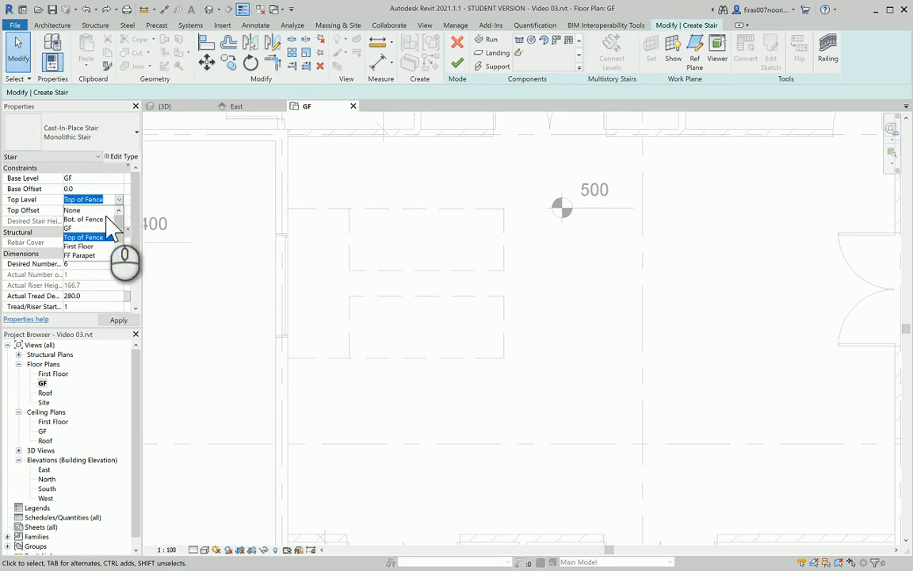
click(82, 246)
click(117, 321)
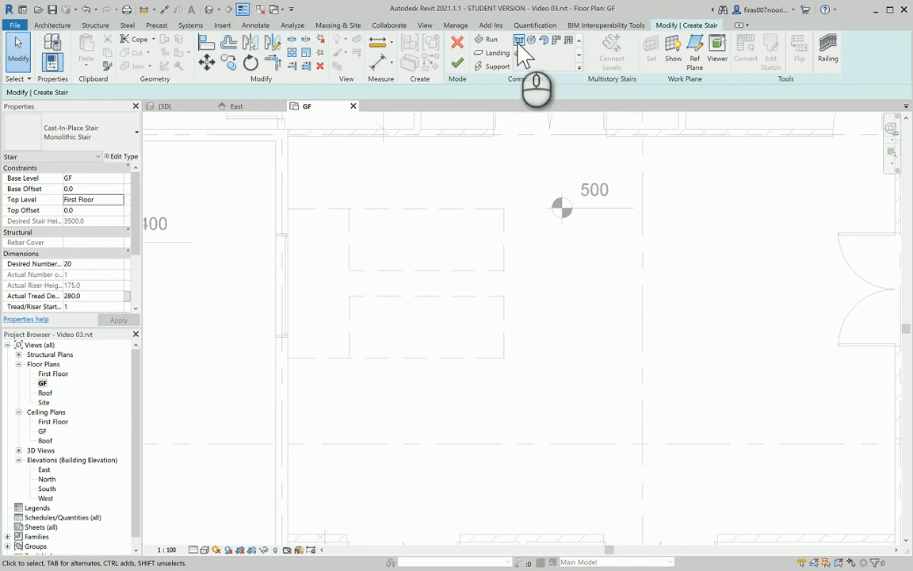
Draw a 12-riser upper run, then a parallel 8-riser return run below it
click(506, 248)
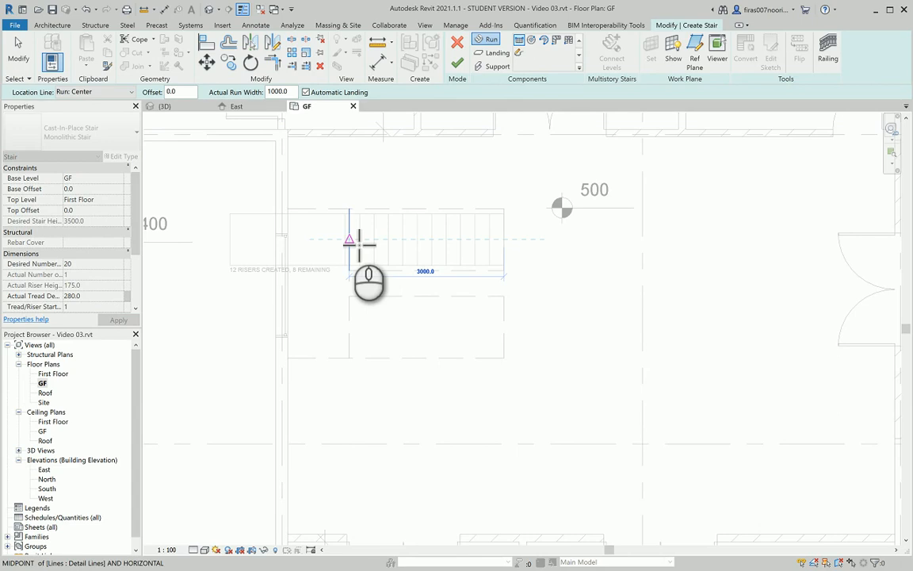
click(358, 242)
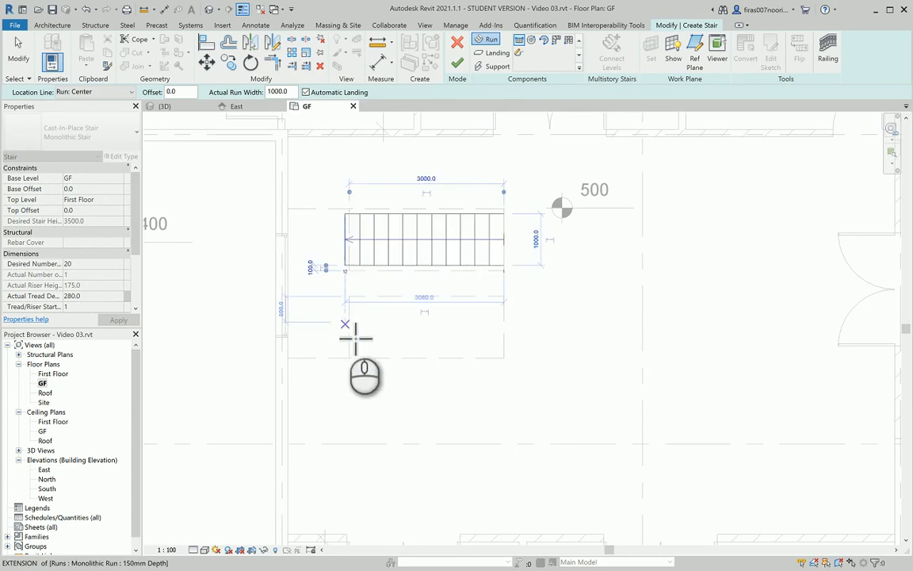
click(349, 327)
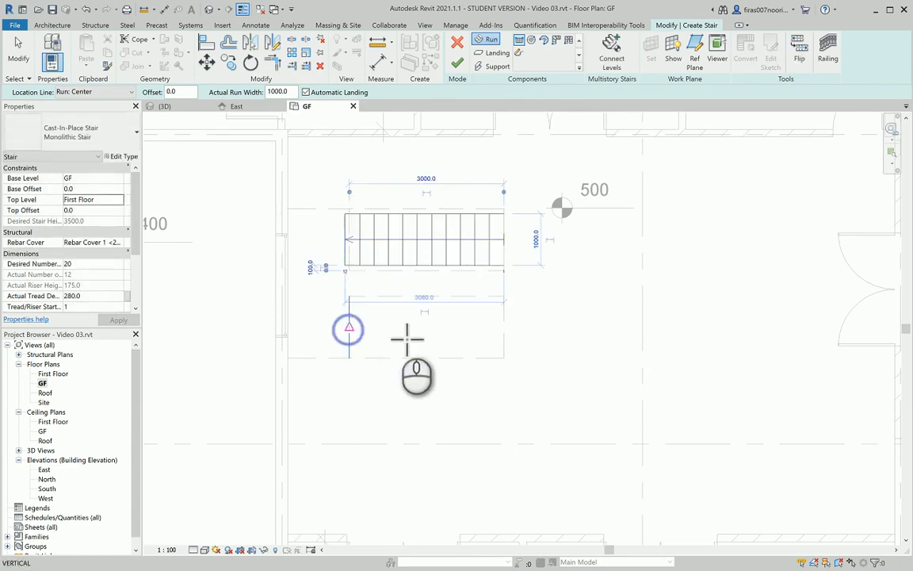
click(458, 327)
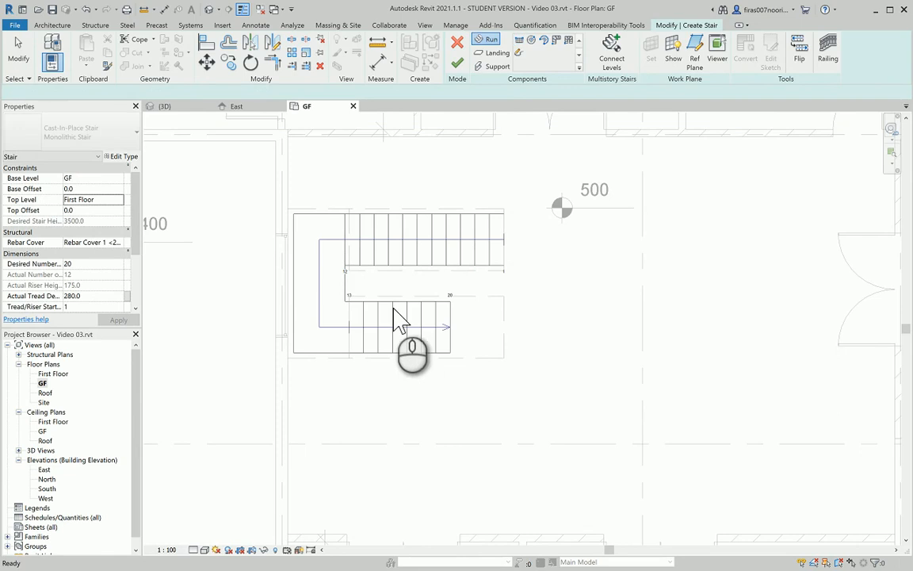
scroll(407, 286, up, 3)
key(Escape)
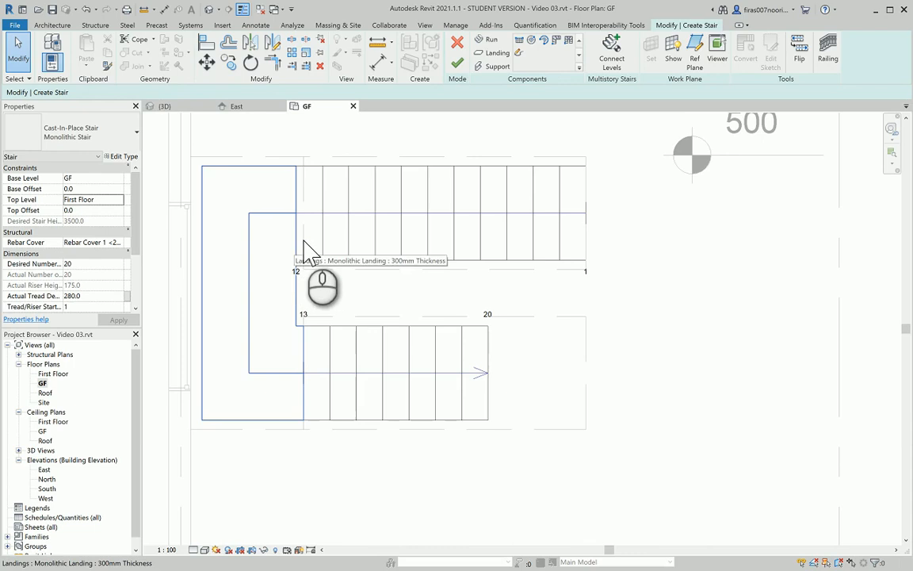
Lengthen the lower run to the right and realign the landing's edges with the run ends
click(490, 349)
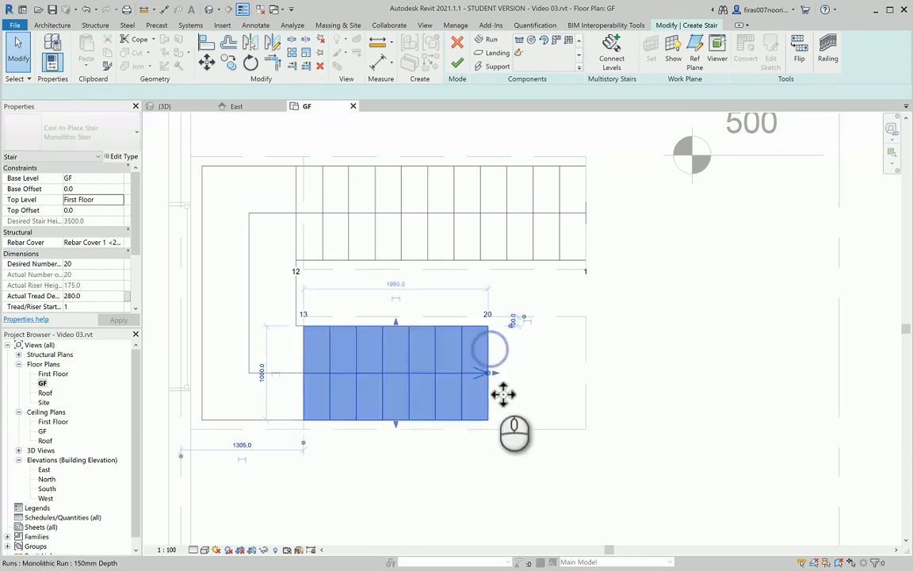
drag(494, 371, 513, 373)
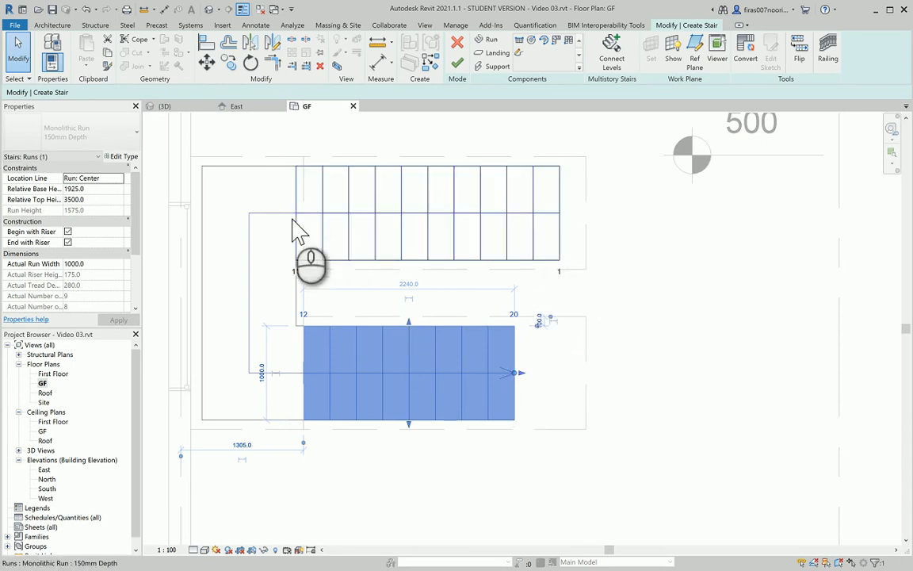
click(276, 167)
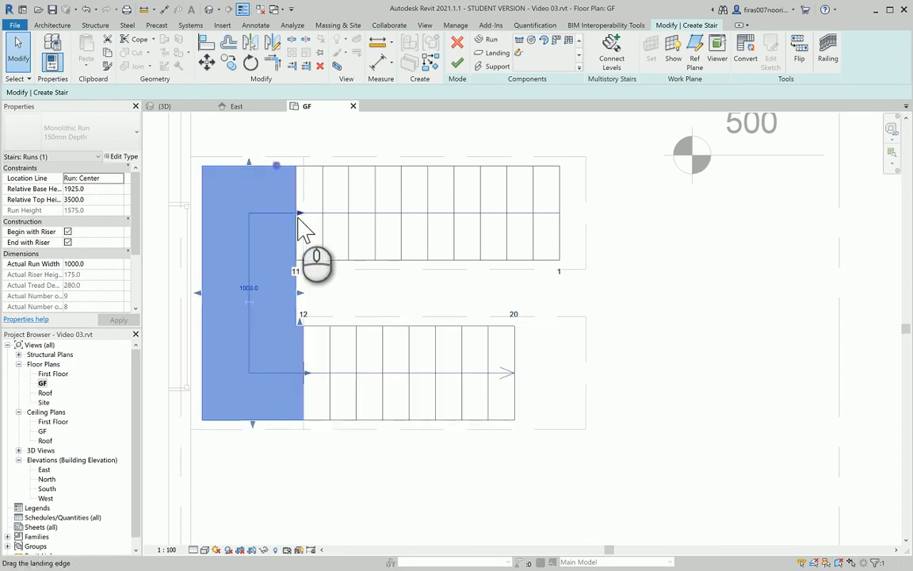
mouse_move(299, 213)
mouse_down()
mouse_move(316, 210)
mouse_move(302, 211)
mouse_up()
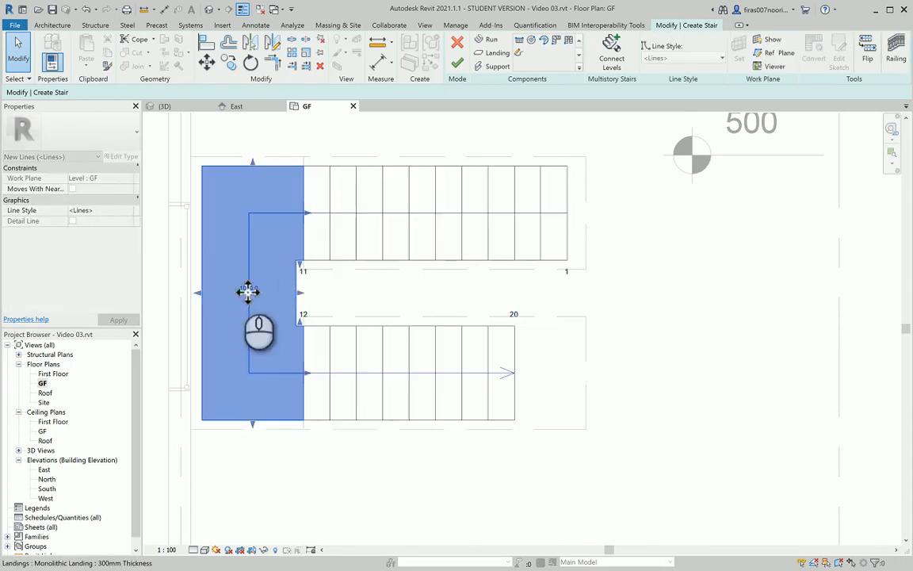
scroll(292, 272, up, 2)
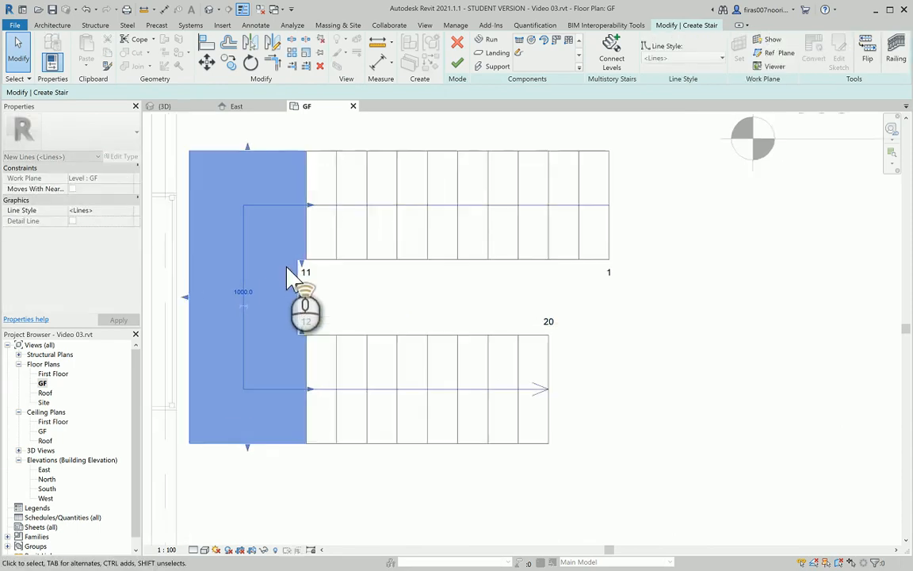
click(312, 320)
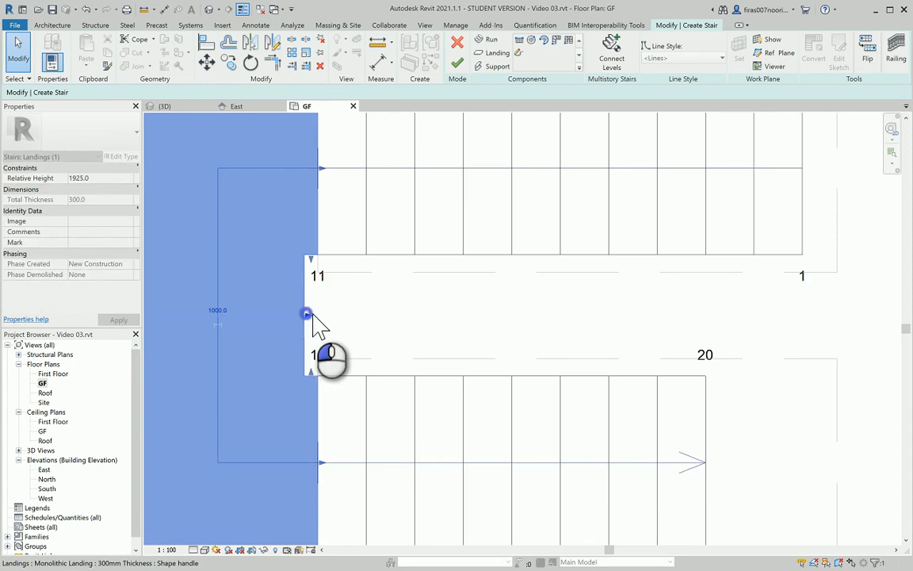
drag(323, 321, 317, 329)
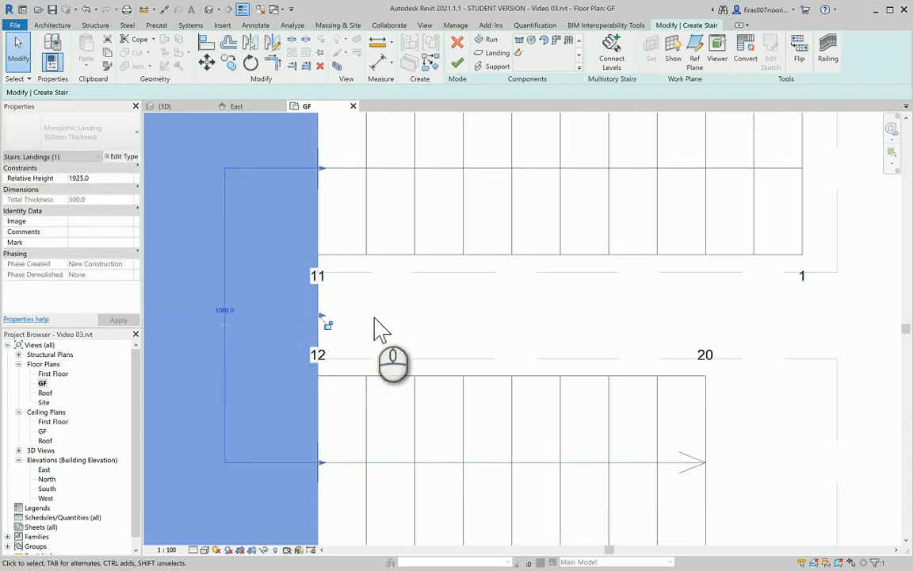
click(400, 315)
scroll(400, 316, down, 1)
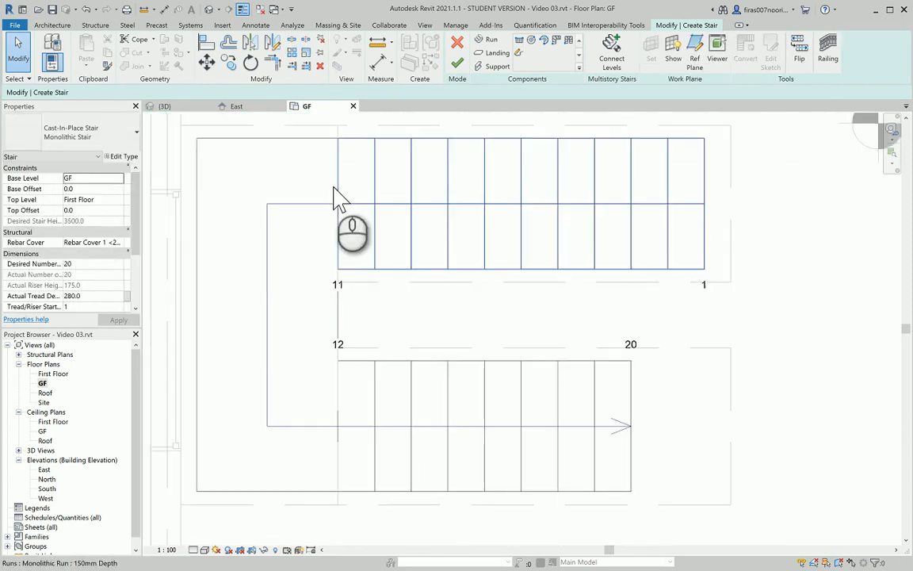
Stretch the landing's top and bottom edges and widen it to 1200
click(270, 147)
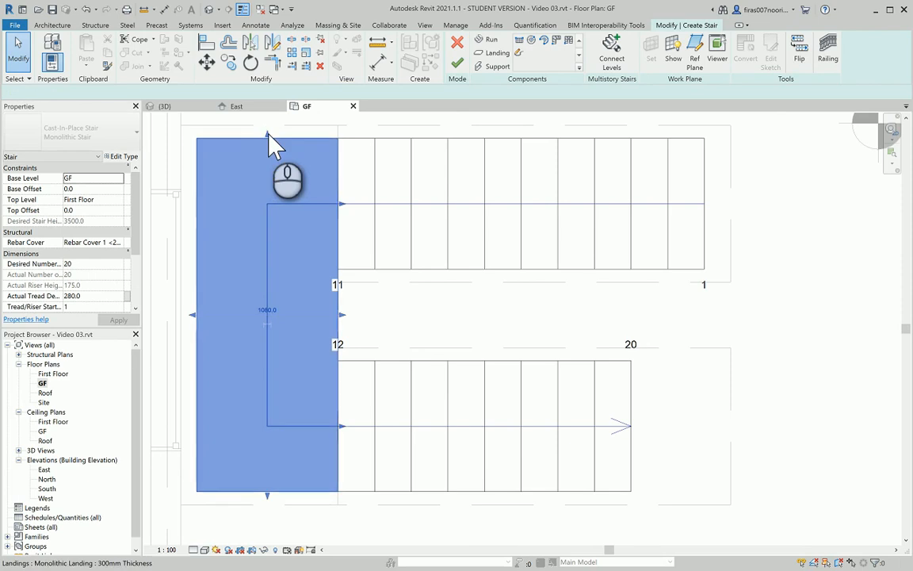
drag(269, 136, 269, 121)
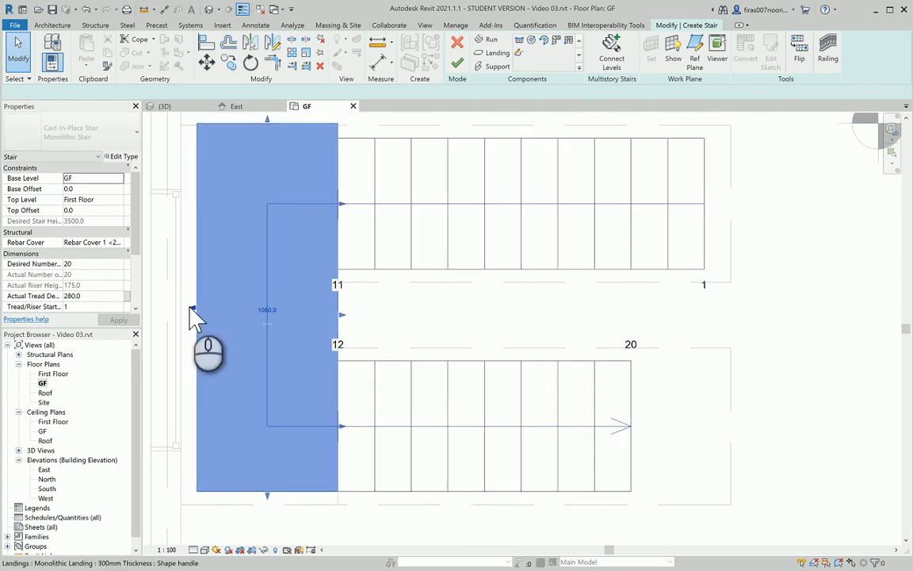
drag(183, 311, 174, 309)
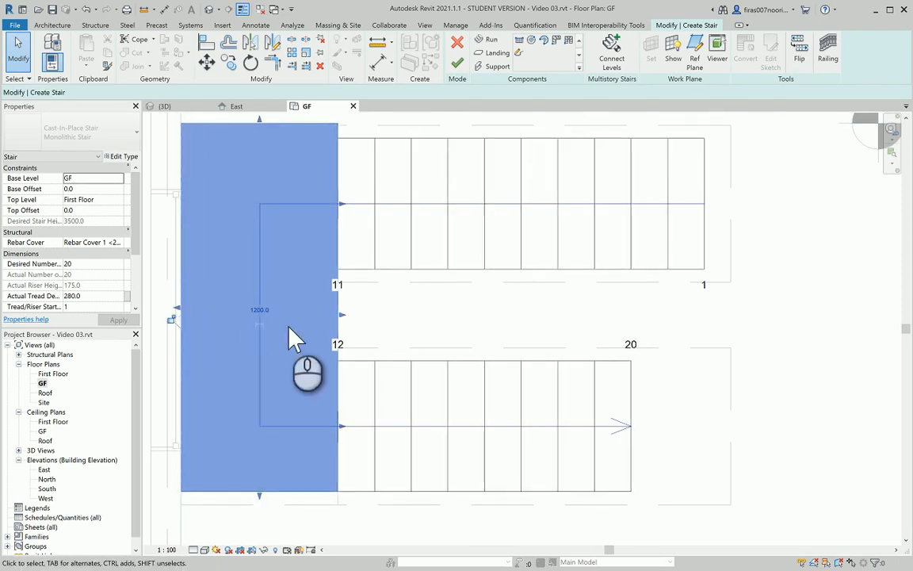
drag(261, 498, 240, 505)
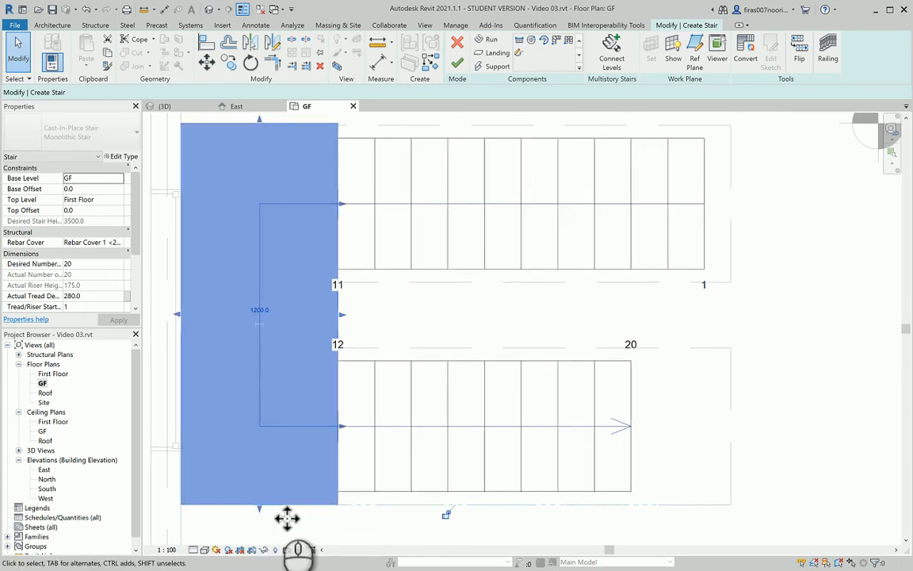
middle_drag(347, 207, 363, 252)
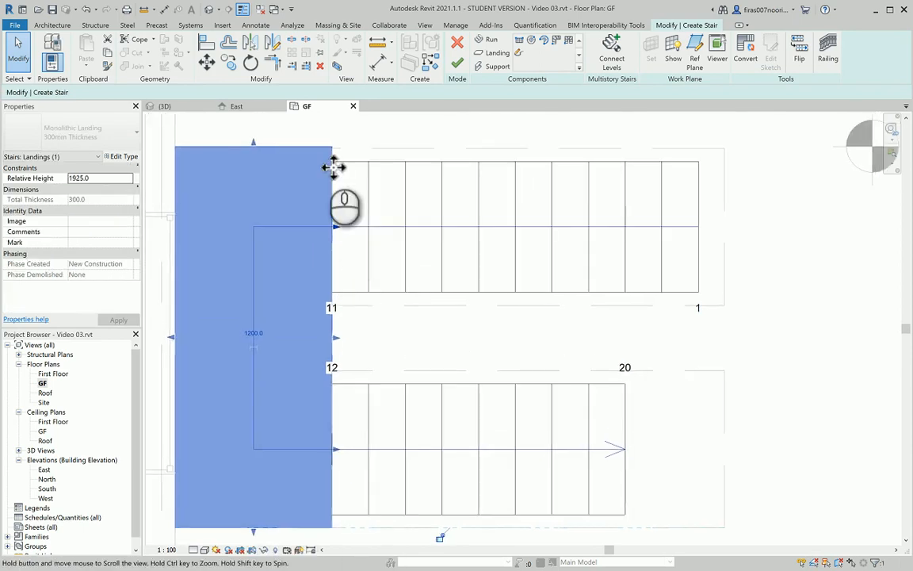
Widen the upper run to 1100 and align the landing's top edge with it
click(479, 168)
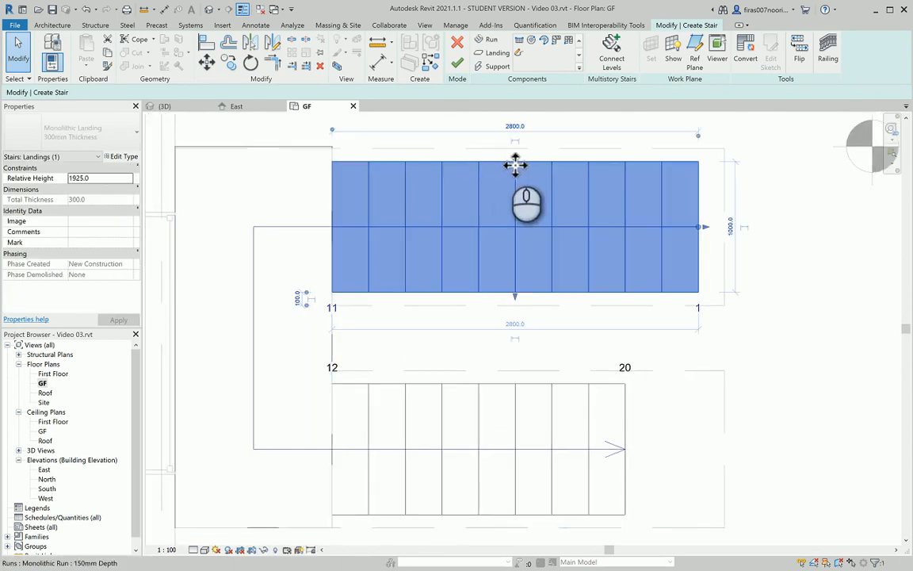
drag(515, 158, 522, 158)
scroll(271, 147, up, 2)
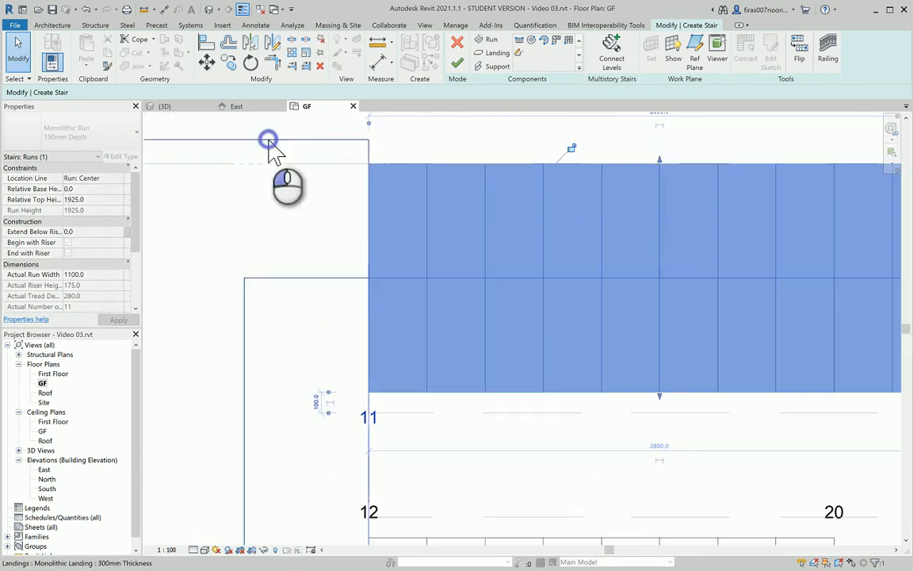
click(268, 141)
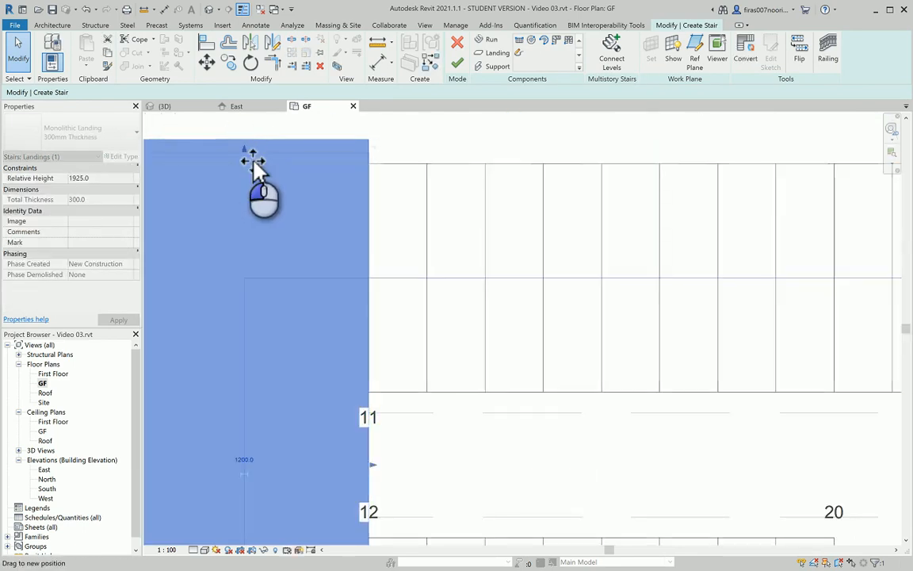
drag(253, 166, 245, 163)
middle_drag(300, 183, 398, 192)
drag(346, 176, 320, 230)
scroll(412, 190, down, 5)
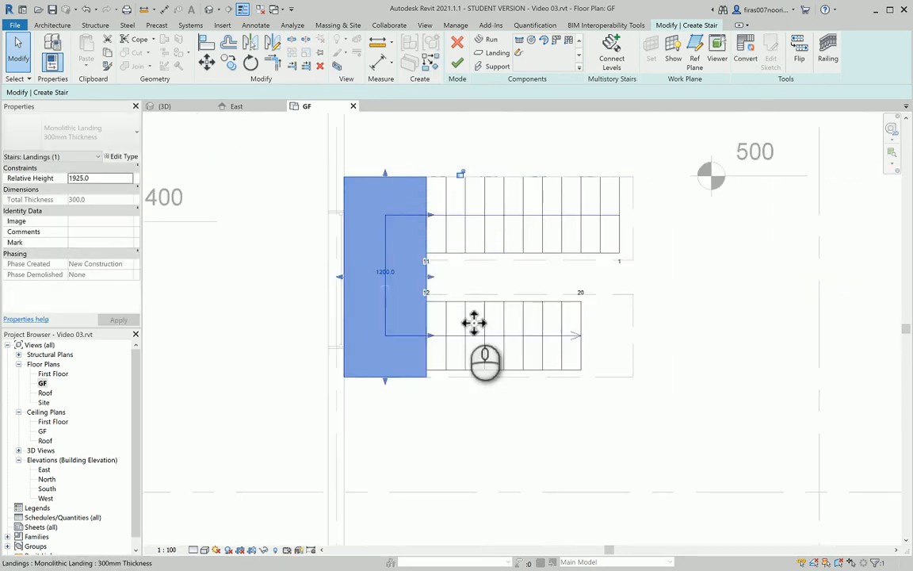
scroll(484, 397, up, 3)
click(468, 387)
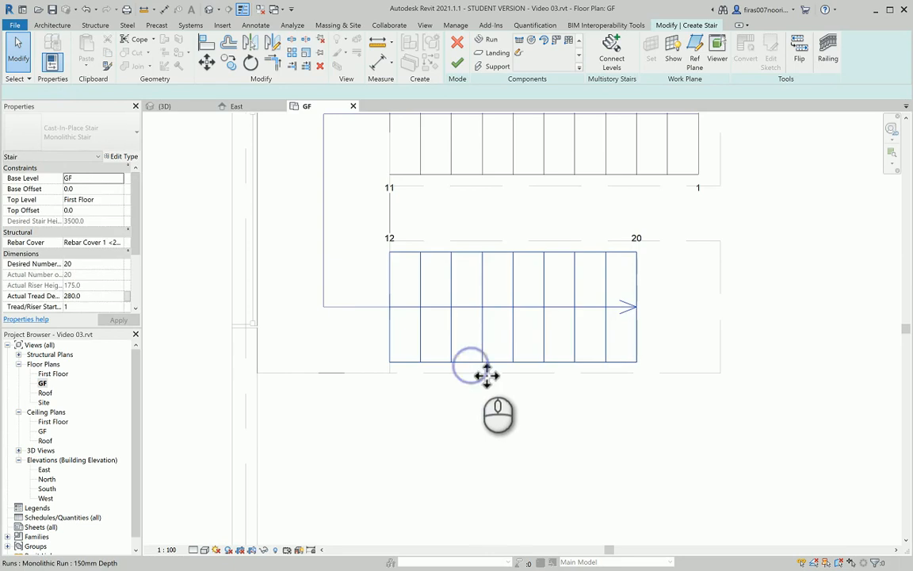
Widen the lower run to 1100 and align its edge and the landing with the outline
click(498, 371)
drag(513, 370, 516, 382)
click(333, 394)
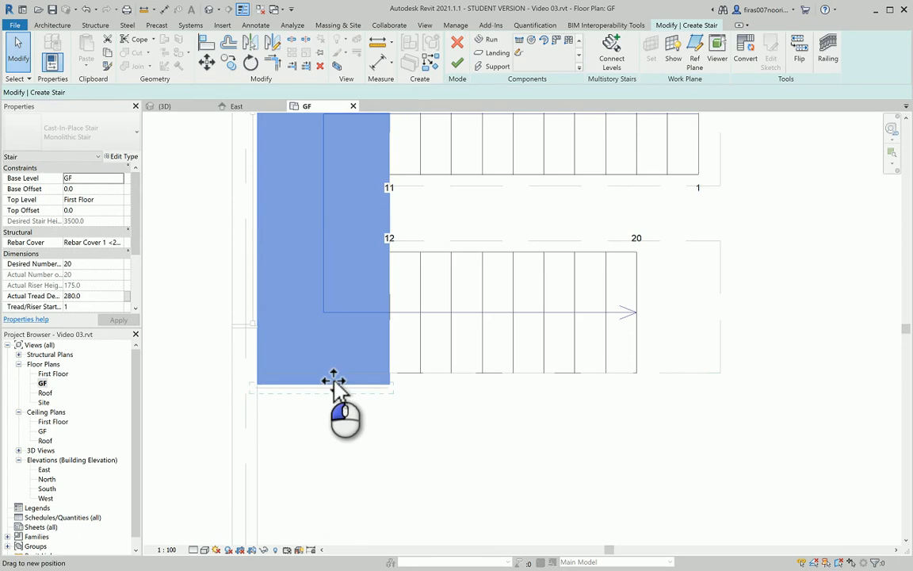
drag(333, 380, 326, 373)
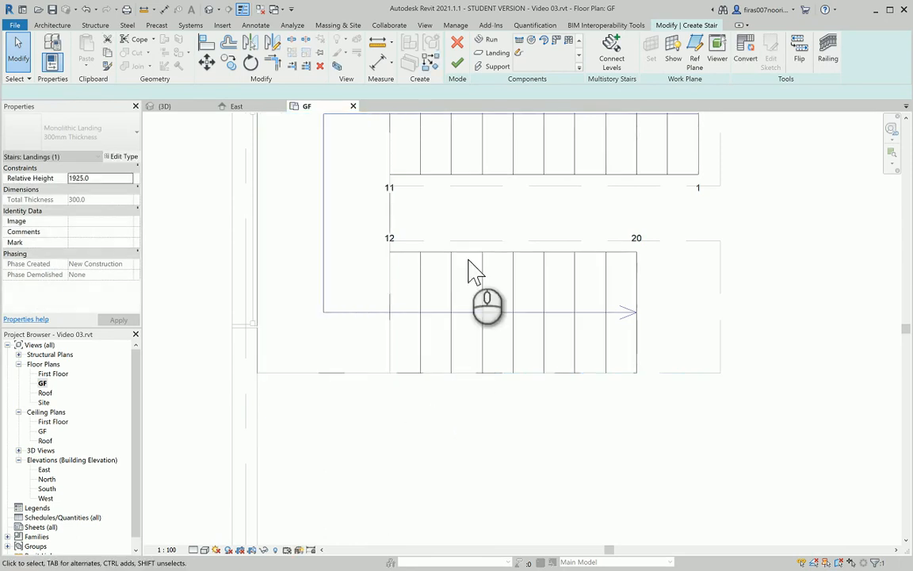
middle_drag(474, 263, 453, 351)
click(445, 345)
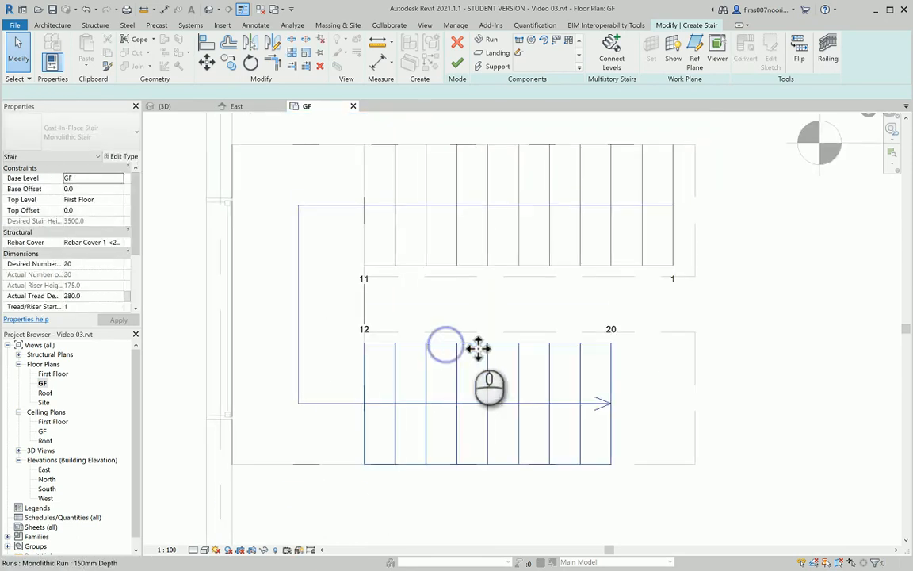
mouse_move(485, 337)
mouse_down()
mouse_move(495, 341)
mouse_move(490, 349)
mouse_up()
drag(493, 267, 525, 277)
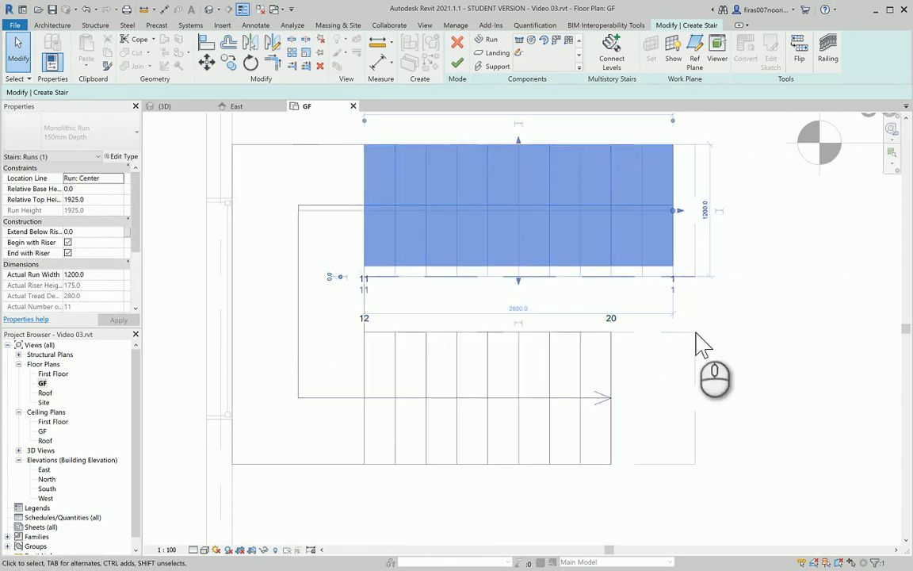
Drag the run ends so each flight has 10 risers, then finish the stair edit
click(750, 325)
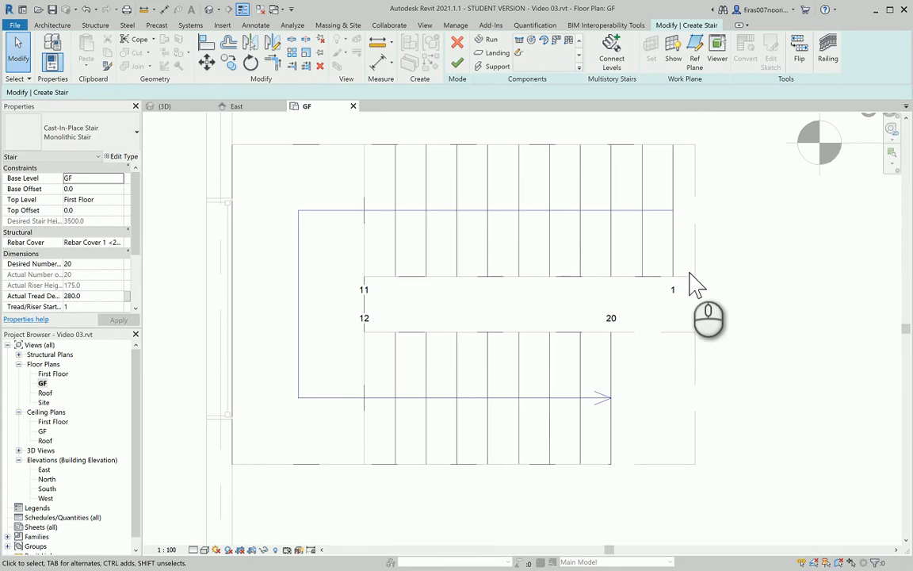
click(618, 371)
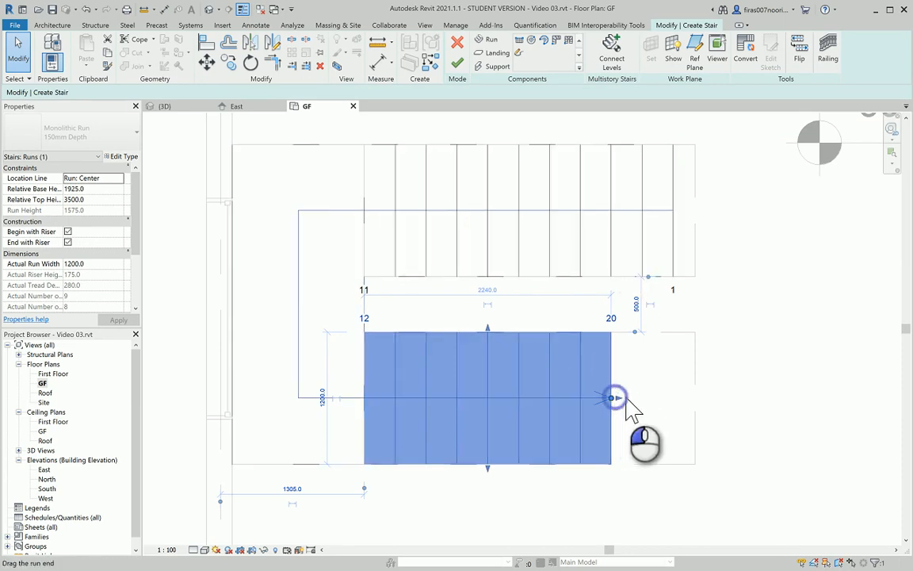
drag(626, 406, 643, 402)
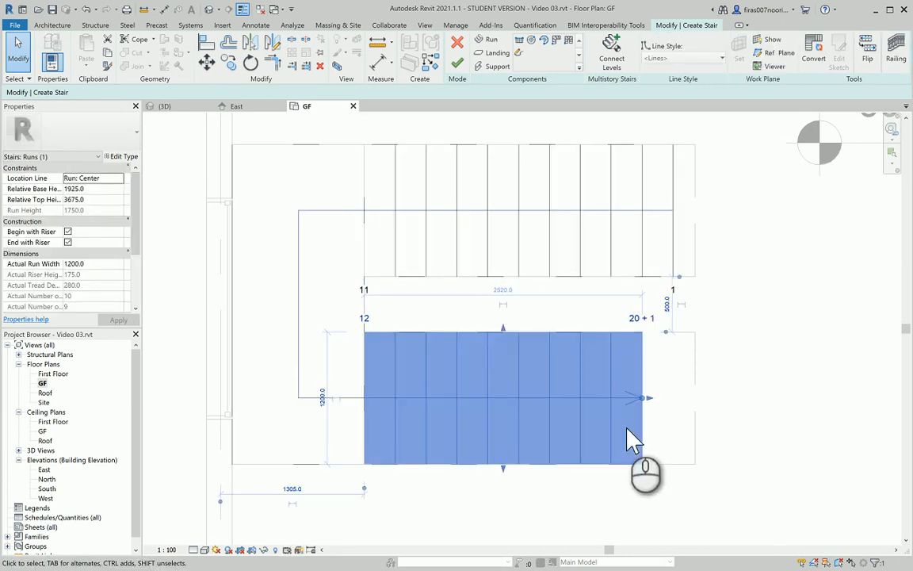
click(775, 380)
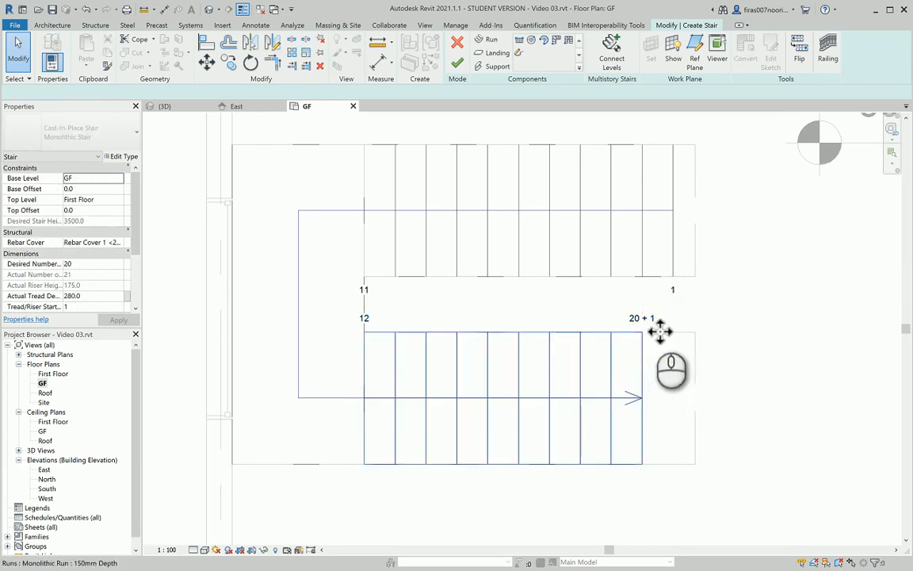
click(660, 331)
mouse_move(648, 398)
mouse_down()
mouse_move(622, 399)
mouse_move(644, 401)
mouse_up()
click(676, 223)
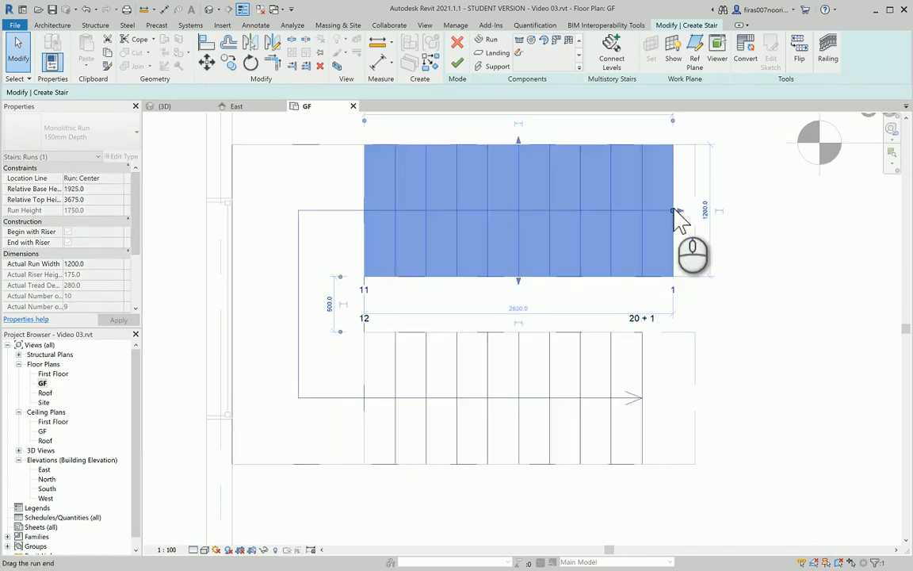
drag(679, 211, 655, 211)
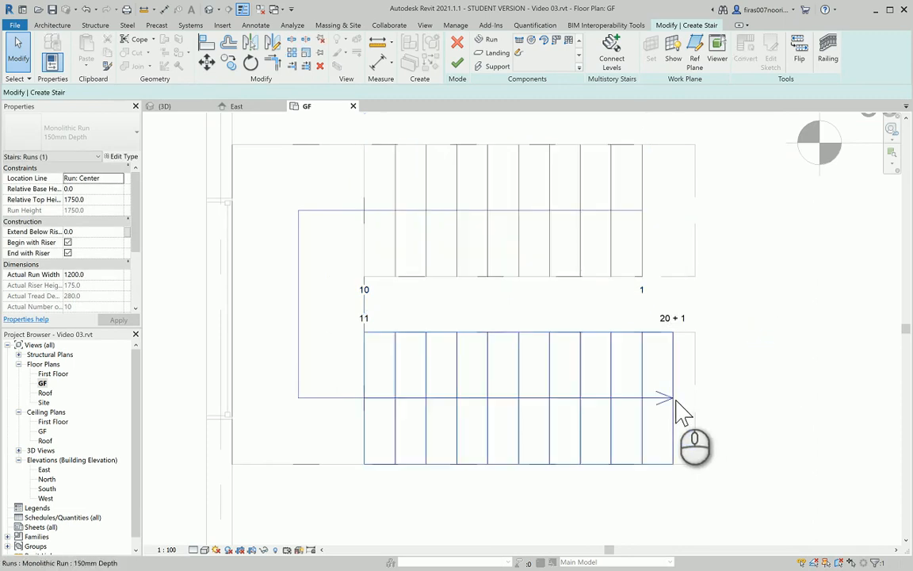
click(675, 399)
drag(675, 399, 643, 398)
click(745, 392)
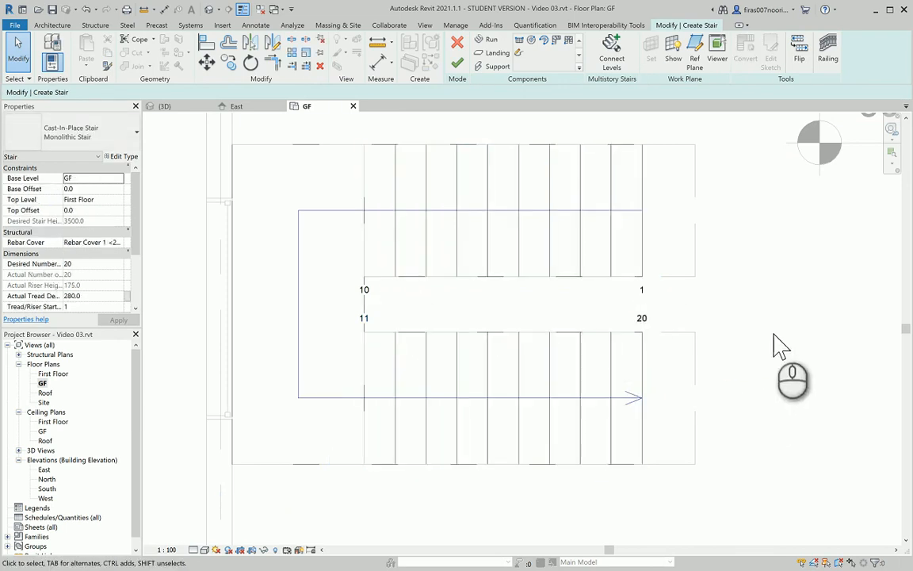
click(457, 63)
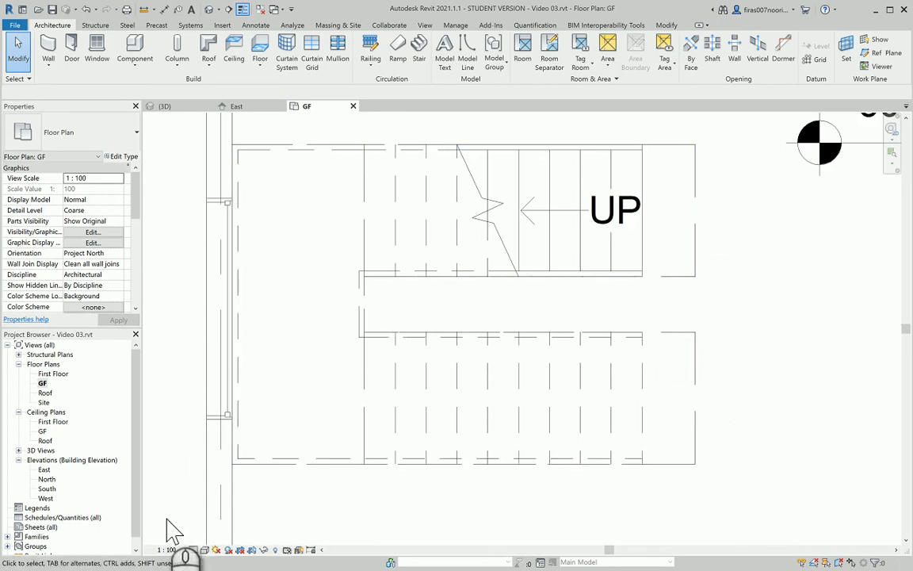
In the default 3D view, delete the front ground-floor brick wall
click(210, 10)
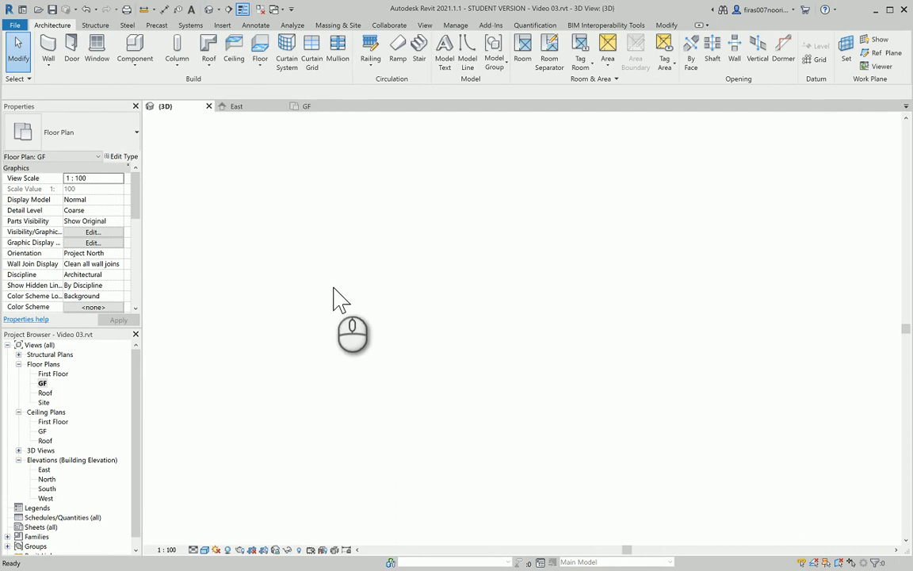
scroll(346, 296, up, 5)
shift+middle_drag(426, 244, 542, 430)
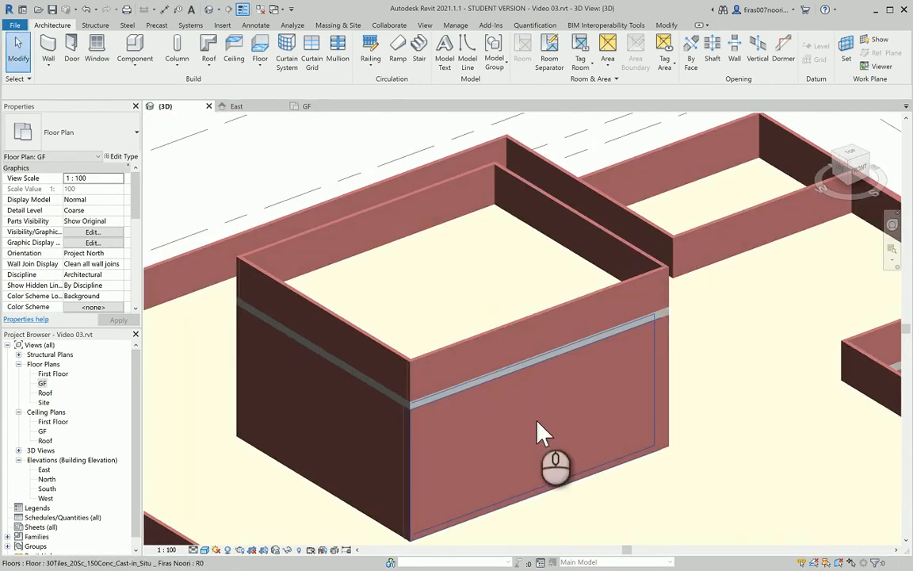
click(546, 433)
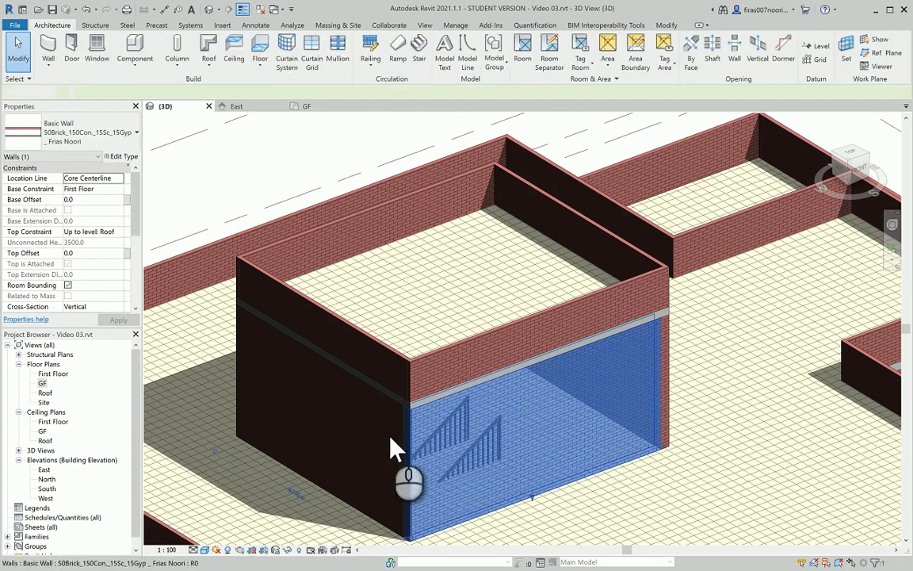
key(Delete)
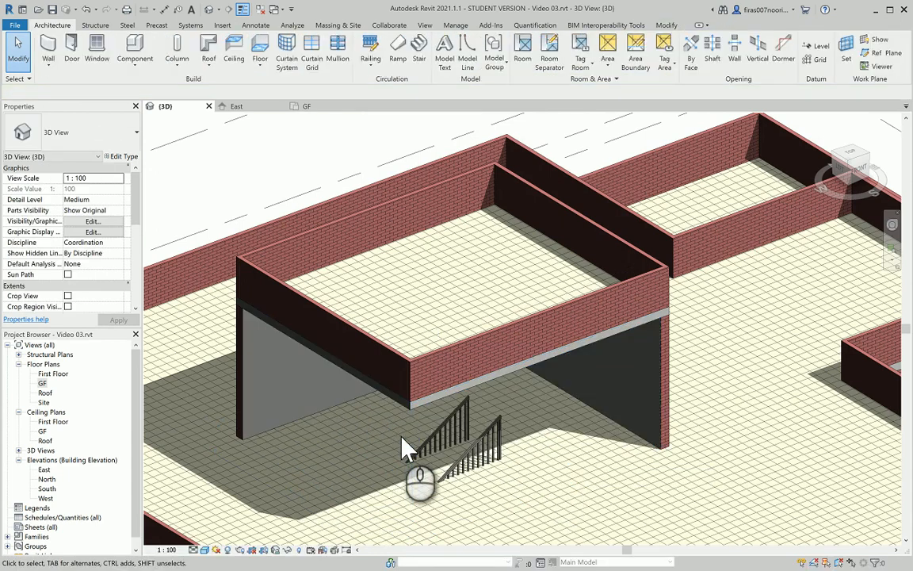
Delete the extra railing around the opening
scroll(418, 438, up, 5)
middle_drag(475, 489, 493, 334)
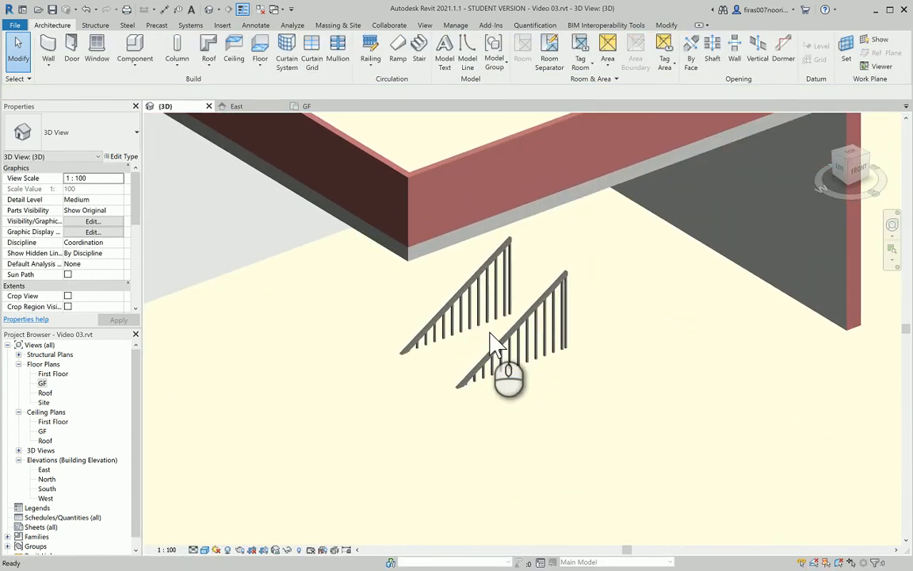
click(489, 342)
key(Delete)
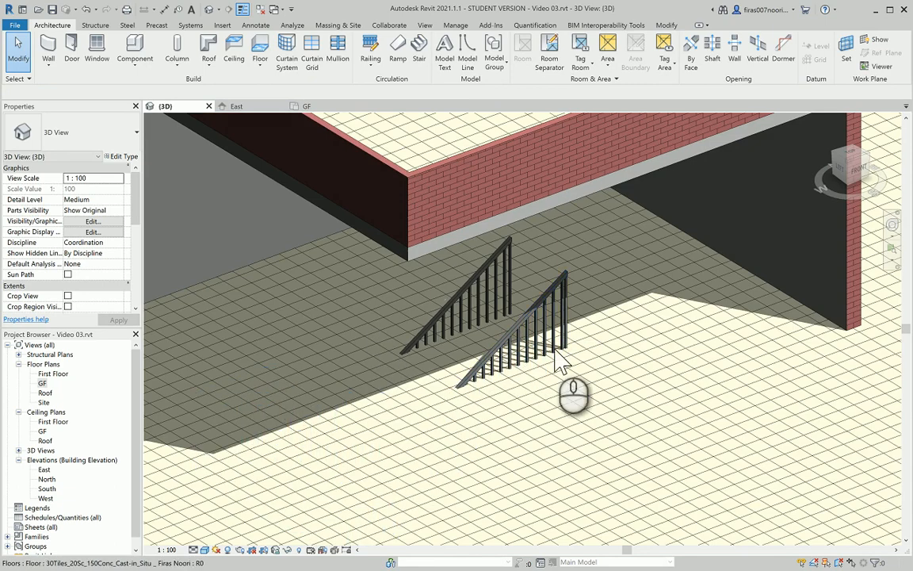
Select the First Floor slab in 3D and enter Edit Boundary
double_click(47, 374)
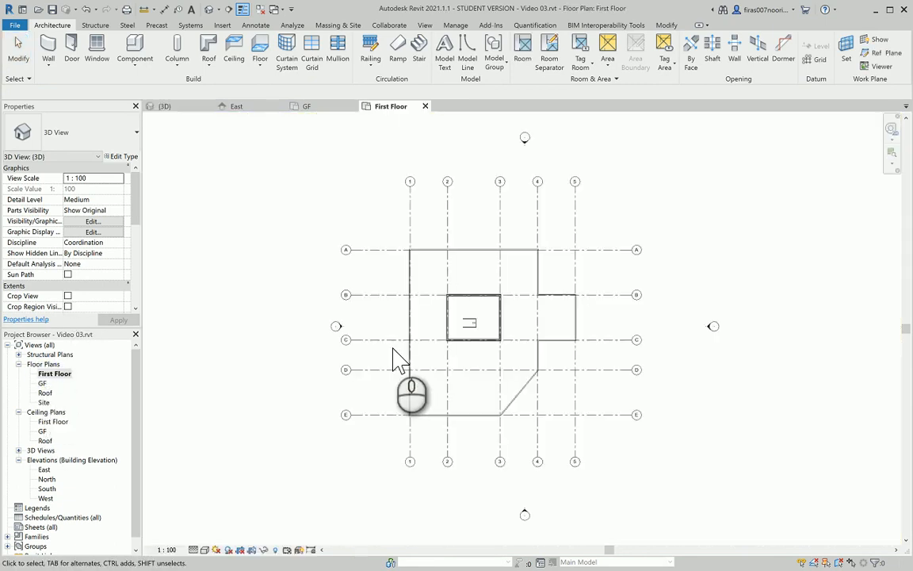
click(209, 10)
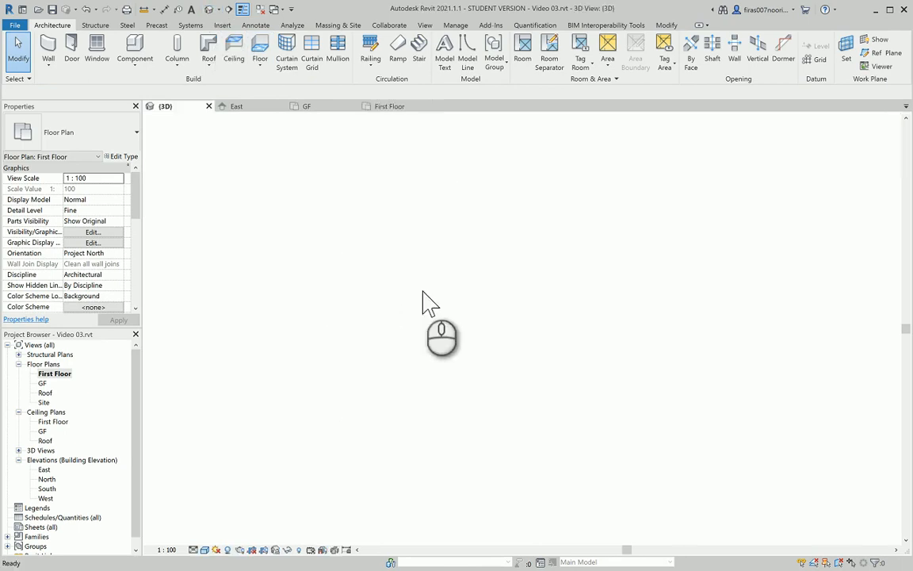
scroll(254, 428, down, 5)
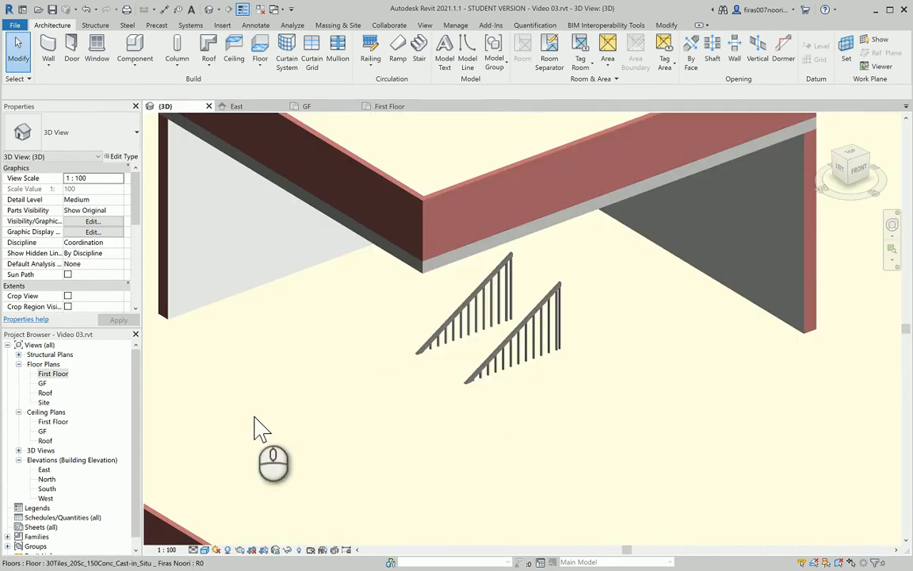
click(342, 359)
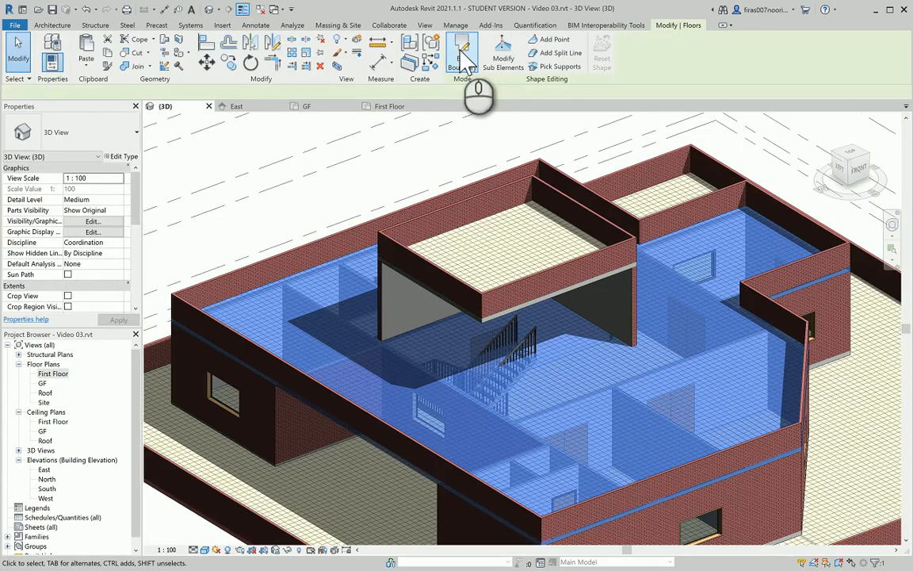
click(466, 47)
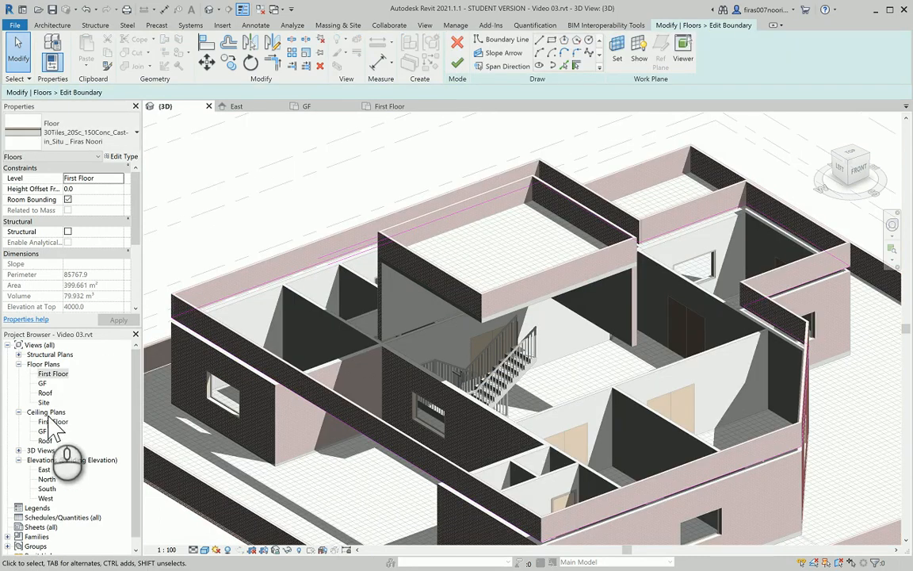
In the First Floor plan, draw a rectangular boundary around the stair, finish, and attach walls
double_click(49, 374)
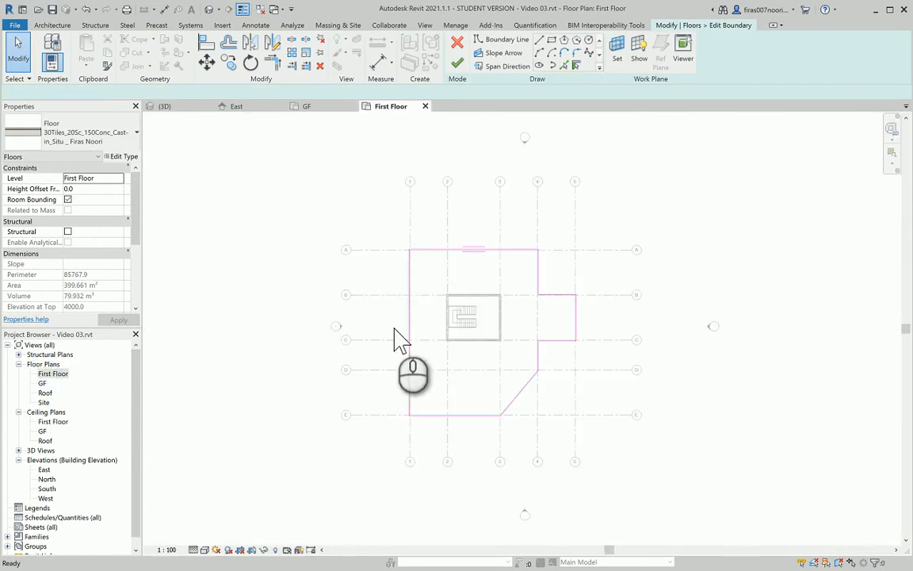
scroll(440, 349, up, 5)
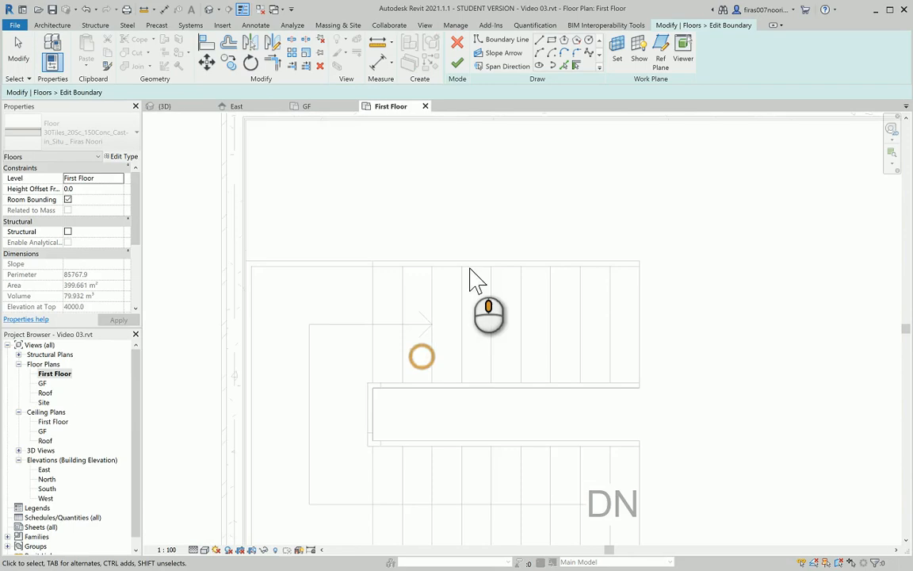
middle_drag(475, 279, 489, 267)
click(552, 40)
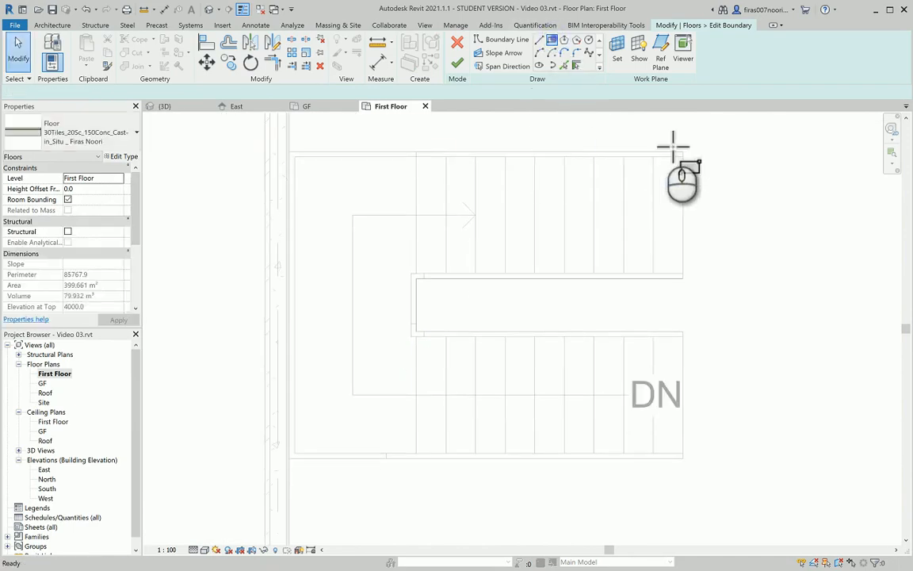
click(289, 459)
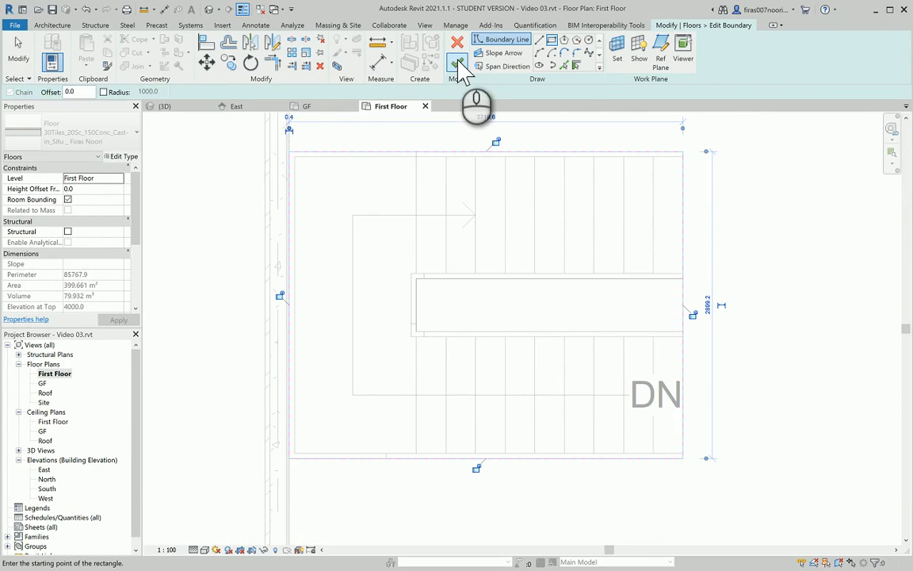
click(457, 63)
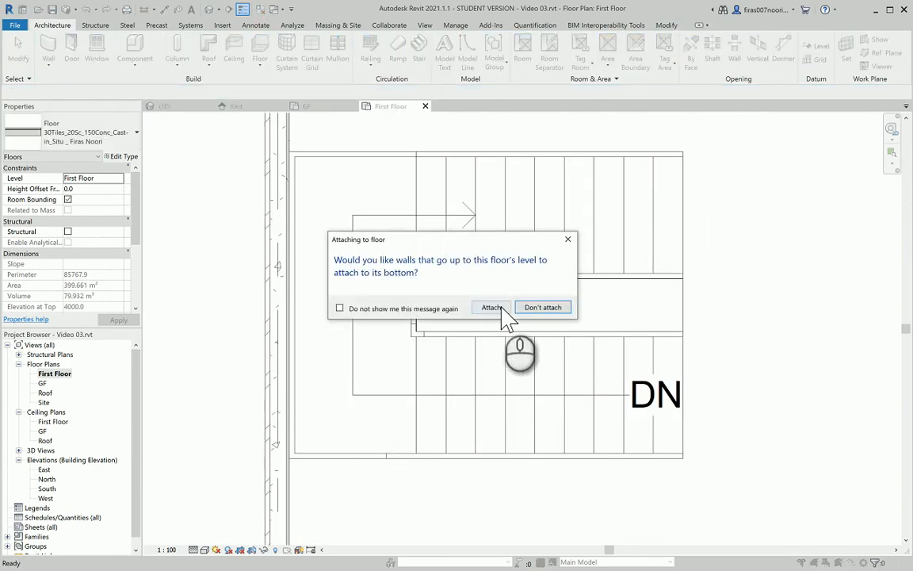
click(494, 308)
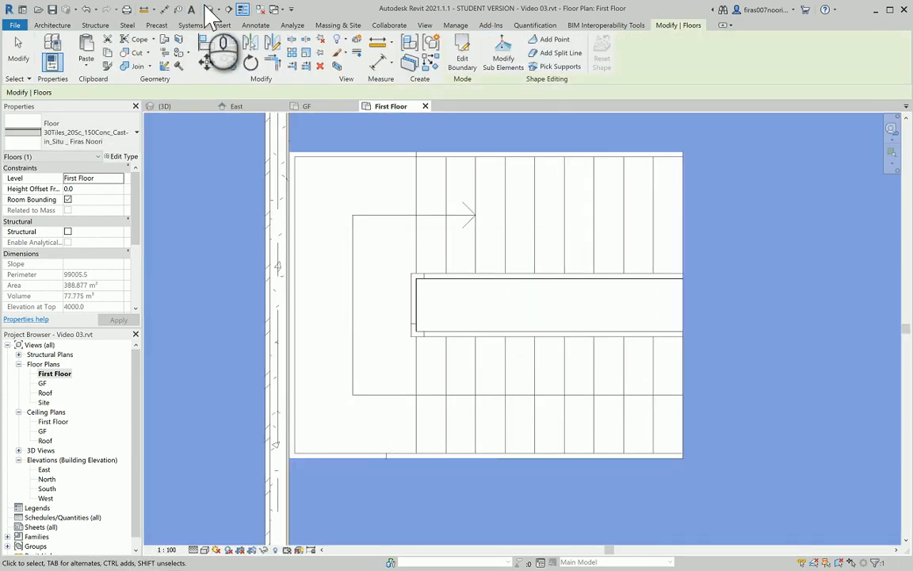
Zoom in on the stair through the new opening in the default 3D view
click(209, 9)
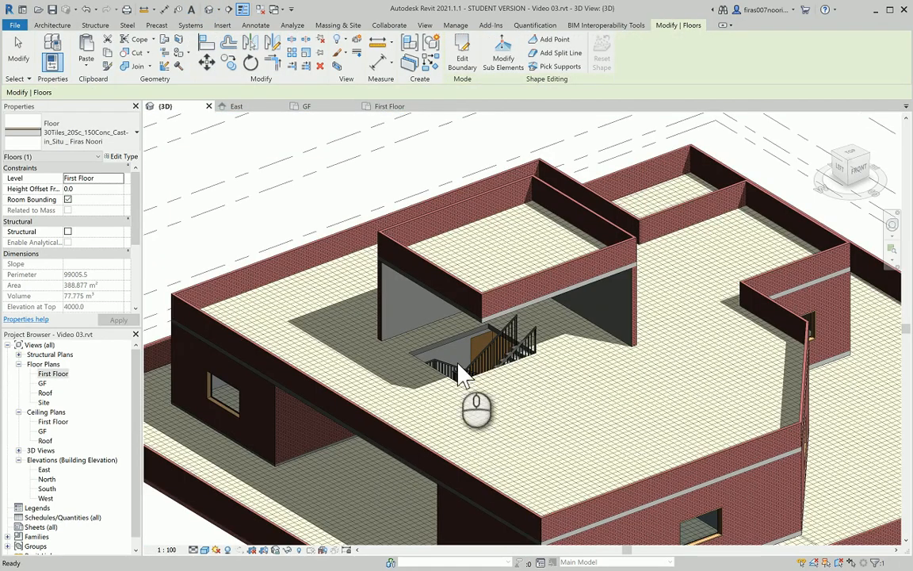
scroll(462, 373, up, 4)
scroll(578, 268, up, 4)
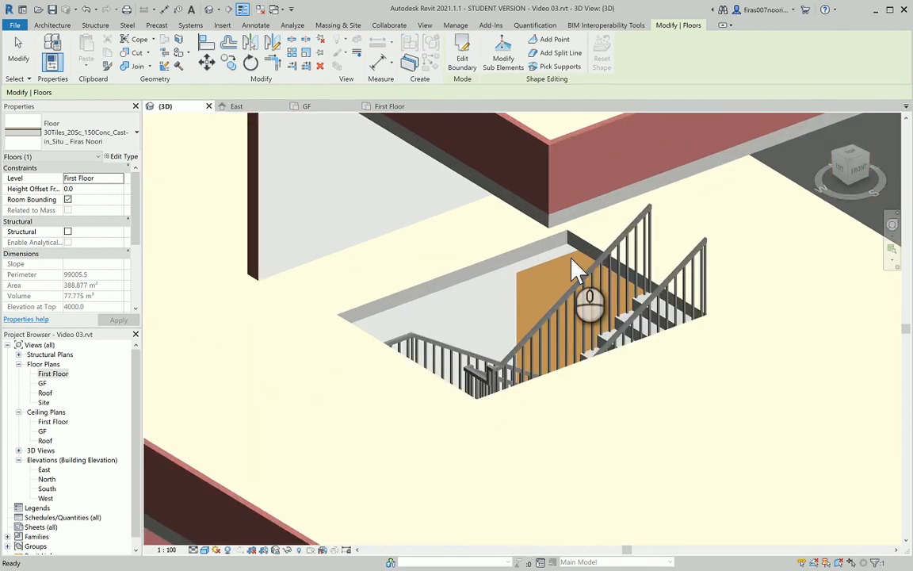
key(Escape)
scroll(673, 295, up, 4)
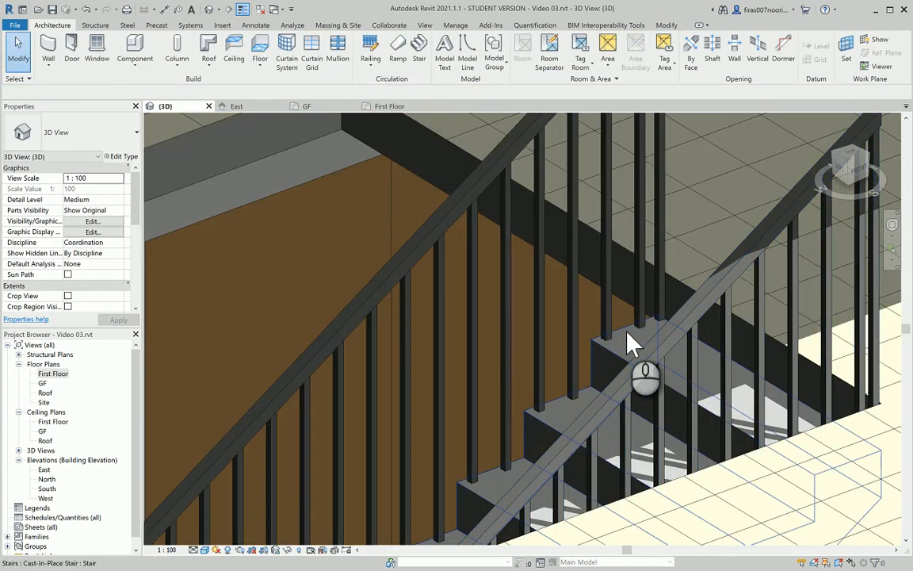
click(641, 349)
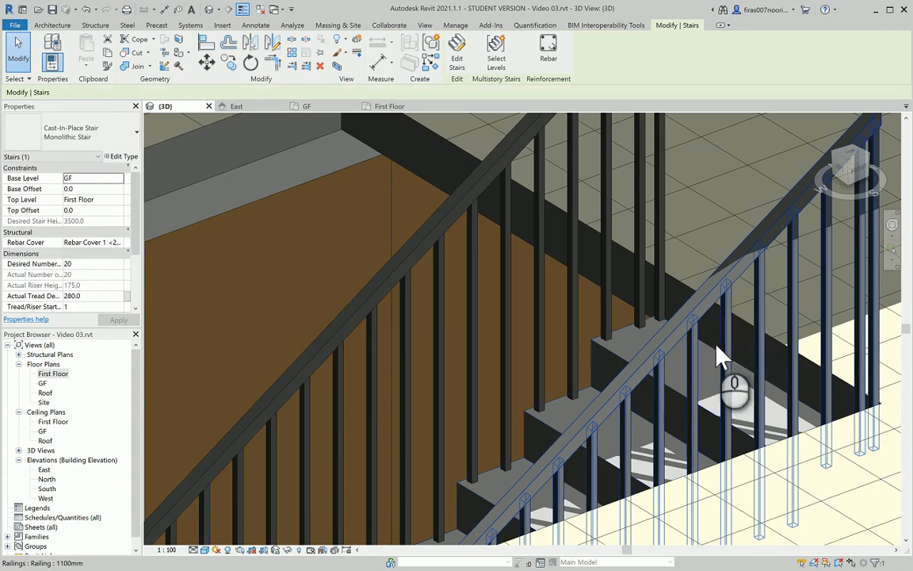
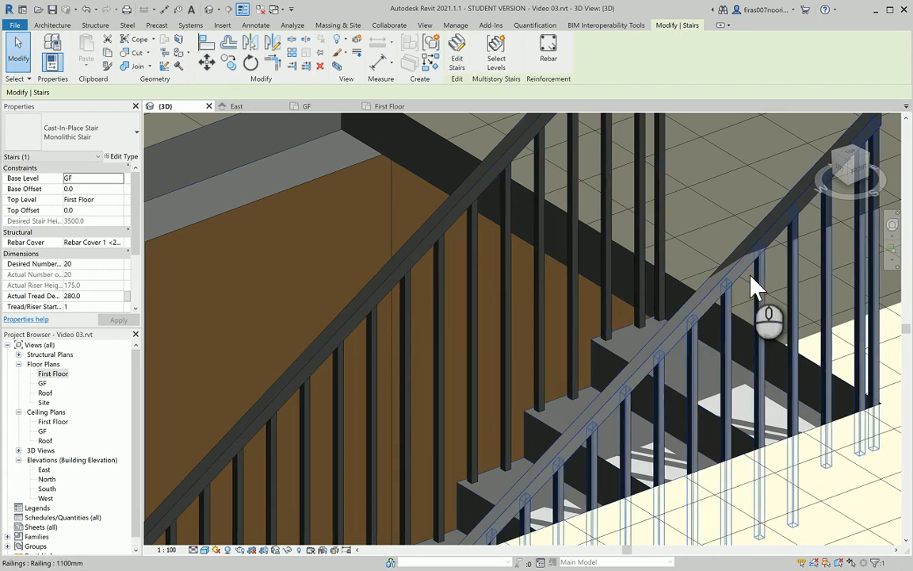
Zoom, orbit and pan the 3D view to frame the stair rising through the First Floor opening
scroll(663, 312, down, 4)
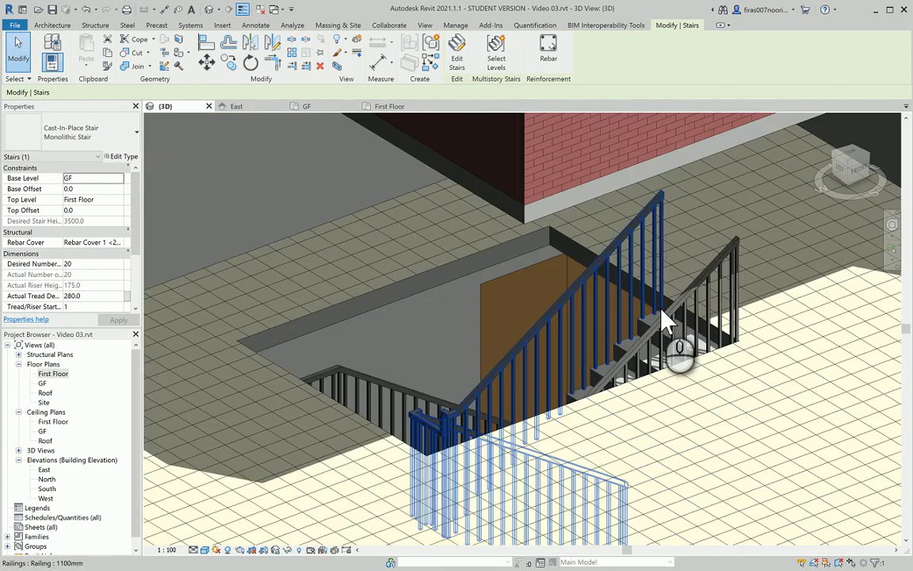
shift+middle_drag(662, 309, 763, 318)
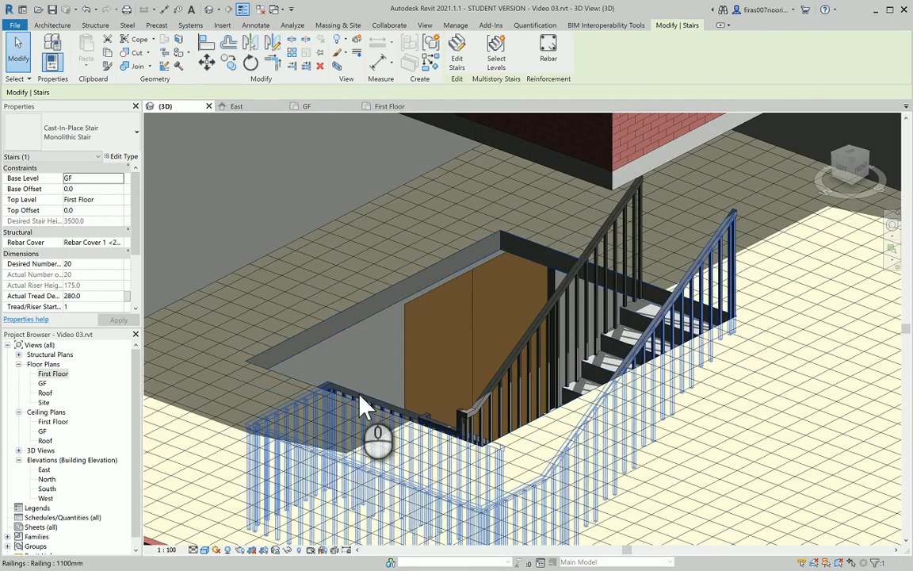
scroll(369, 389, down, 4)
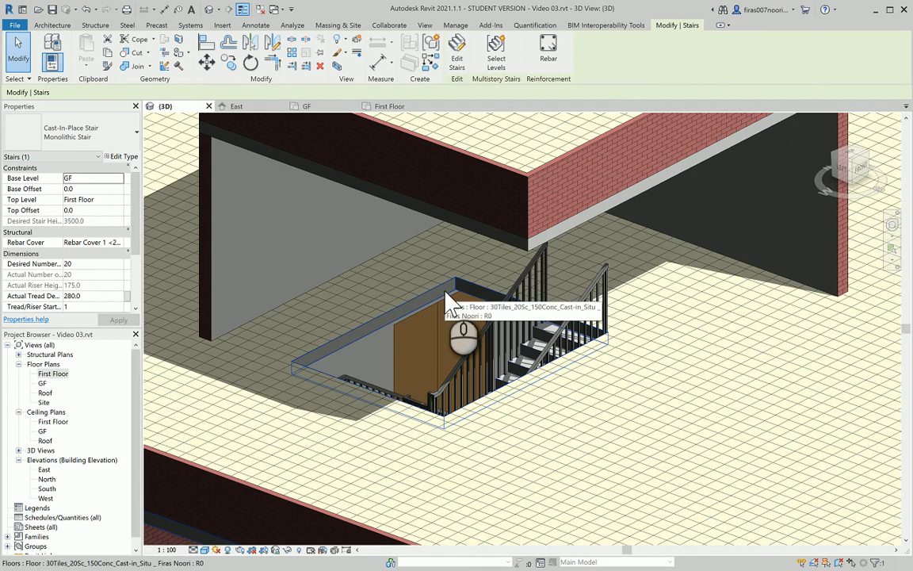
middle_drag(484, 313, 533, 321)
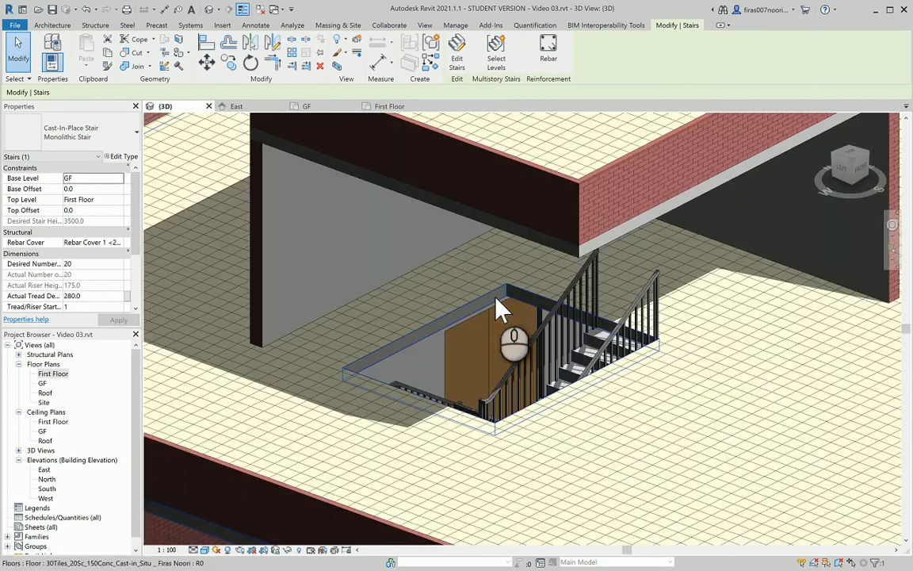
scroll(500, 309, up, 1)
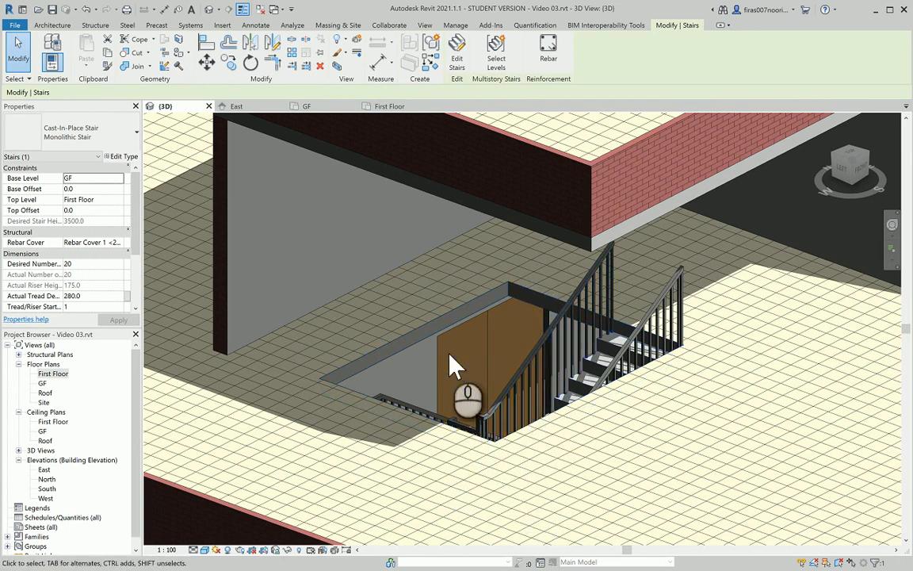
Reveal hidden elements and unhide the first hidden First Floor wall in the view
click(288, 550)
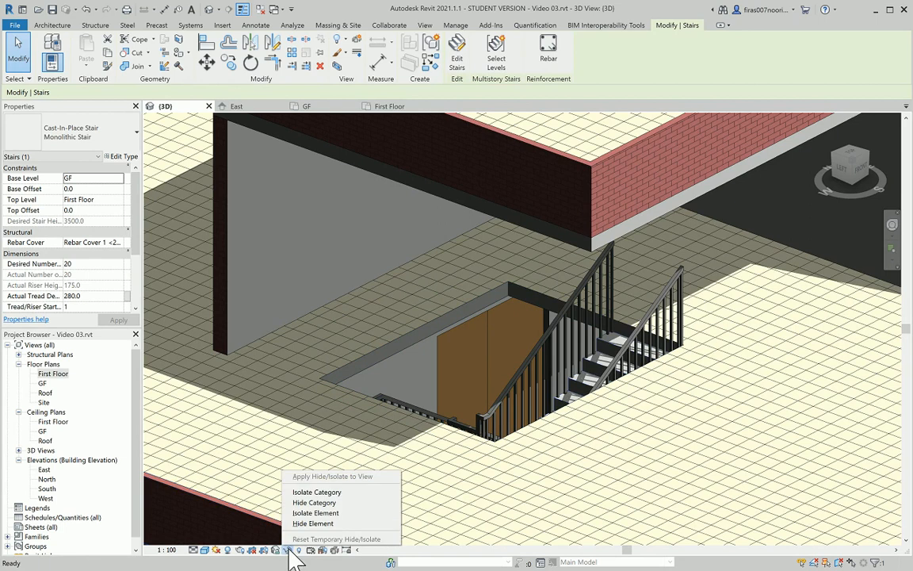
click(290, 550)
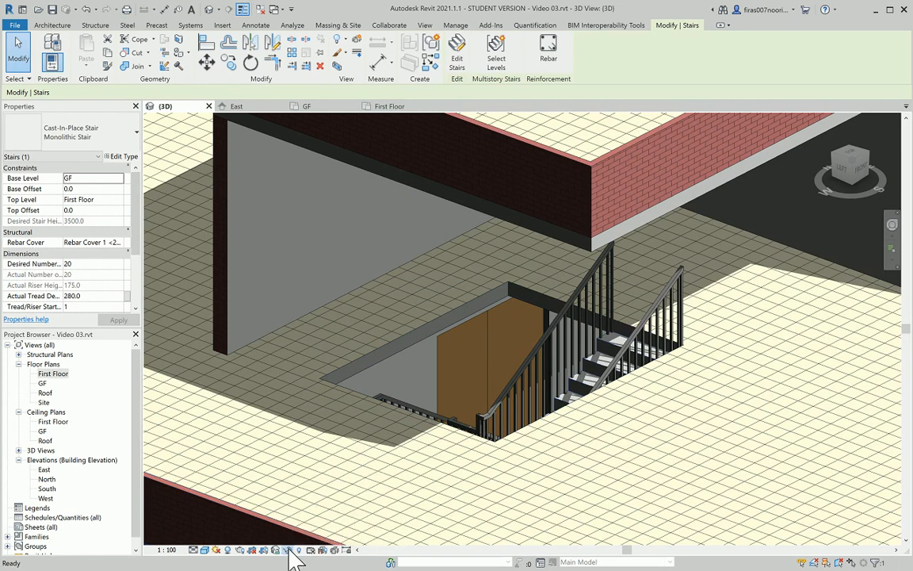
click(252, 389)
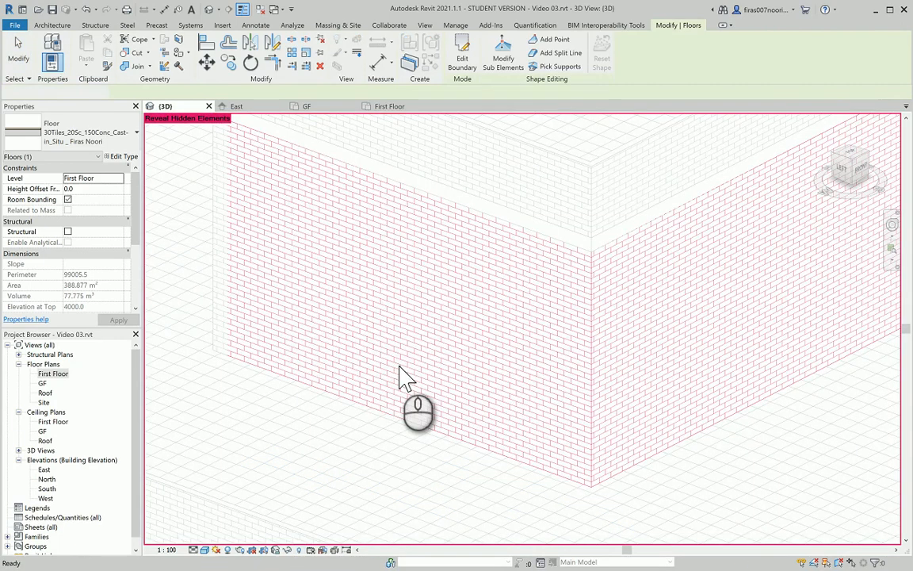
click(382, 321)
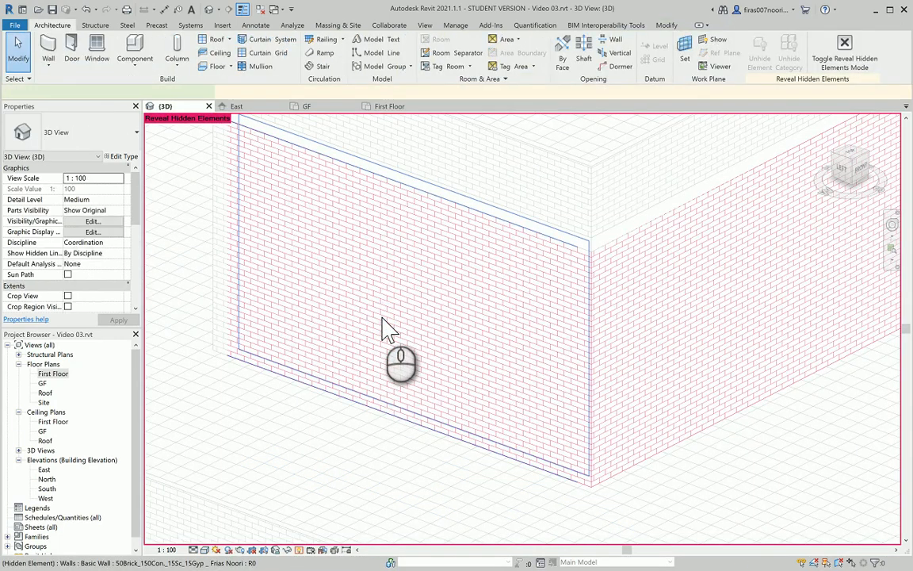
right_click(383, 321)
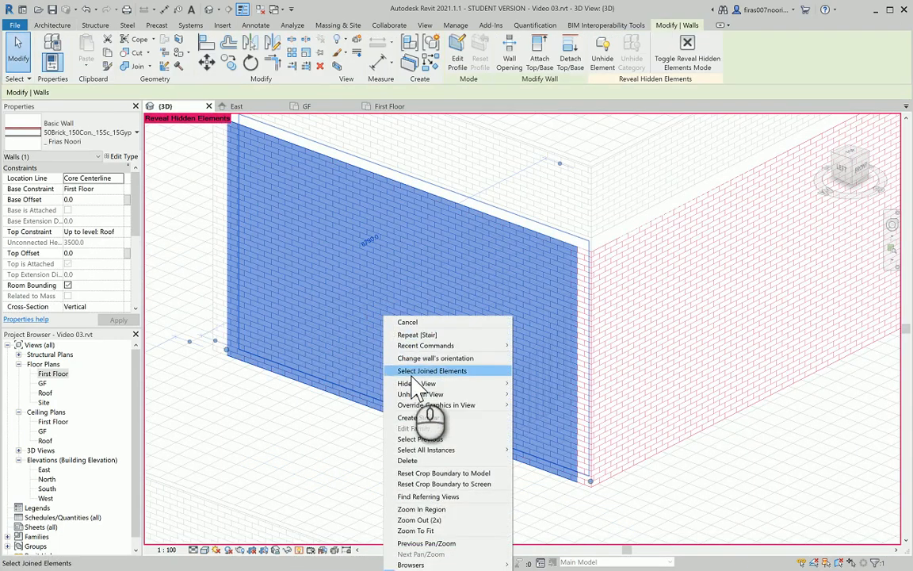
mouse_move(412, 394)
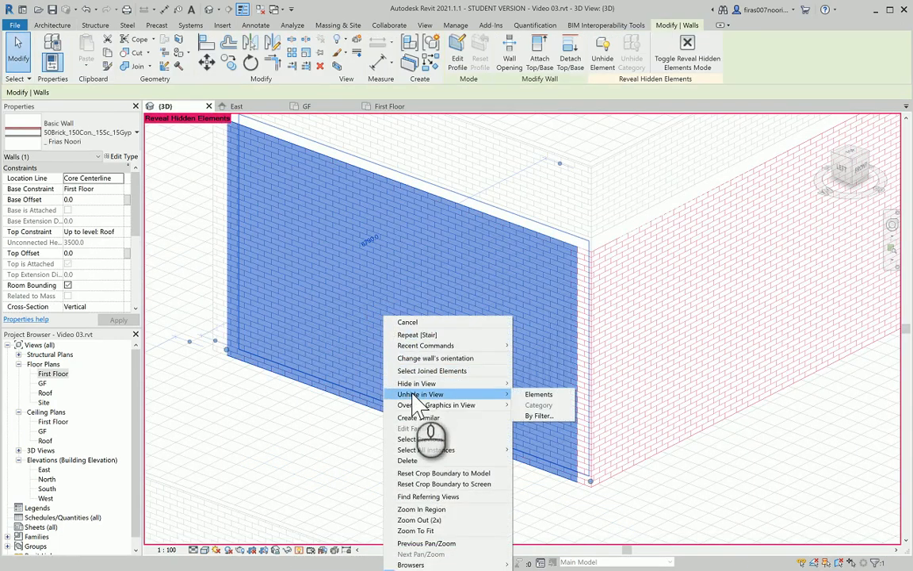
click(531, 394)
Unhide the second hidden wall, then turn off Reveal Hidden Elements and clear the selection
click(696, 319)
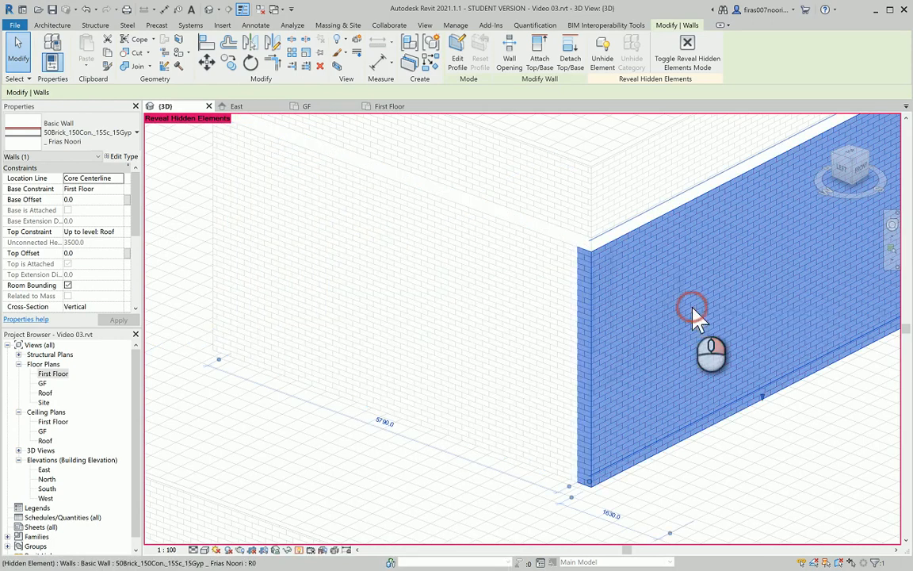
right_click(700, 315)
mouse_move(754, 387)
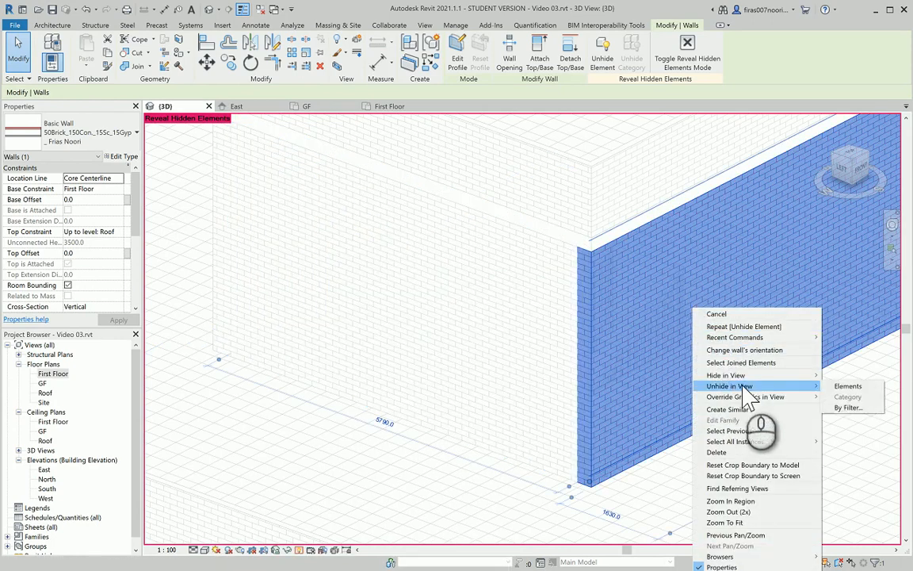
click(847, 386)
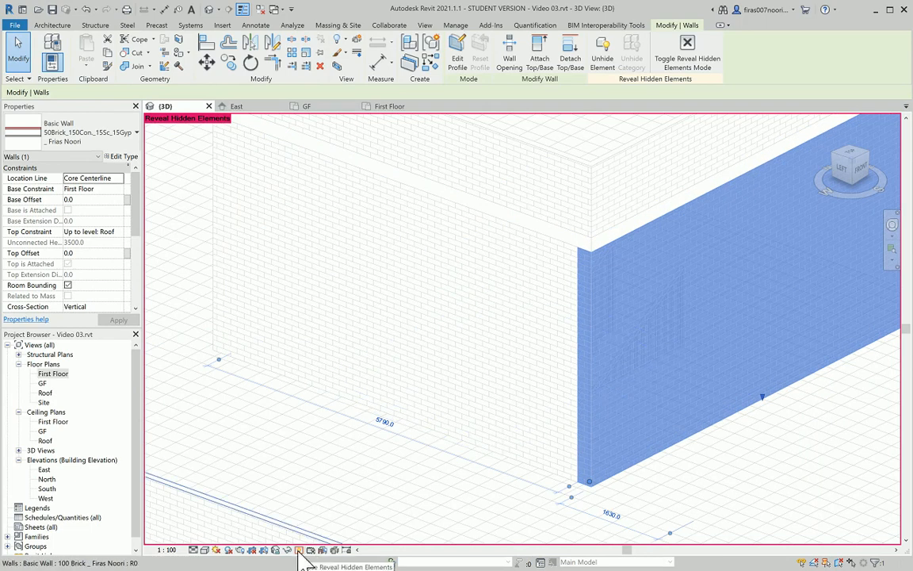
click(299, 550)
key(Escape)
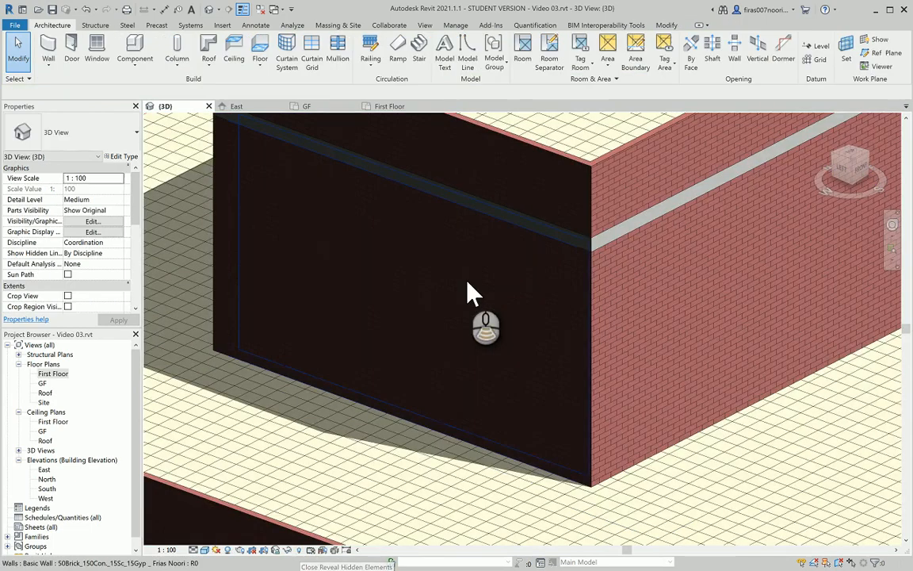
Orbit around the complete house in 3D to inspect it from several angles
scroll(473, 293, down, 4)
scroll(474, 294, down, 5)
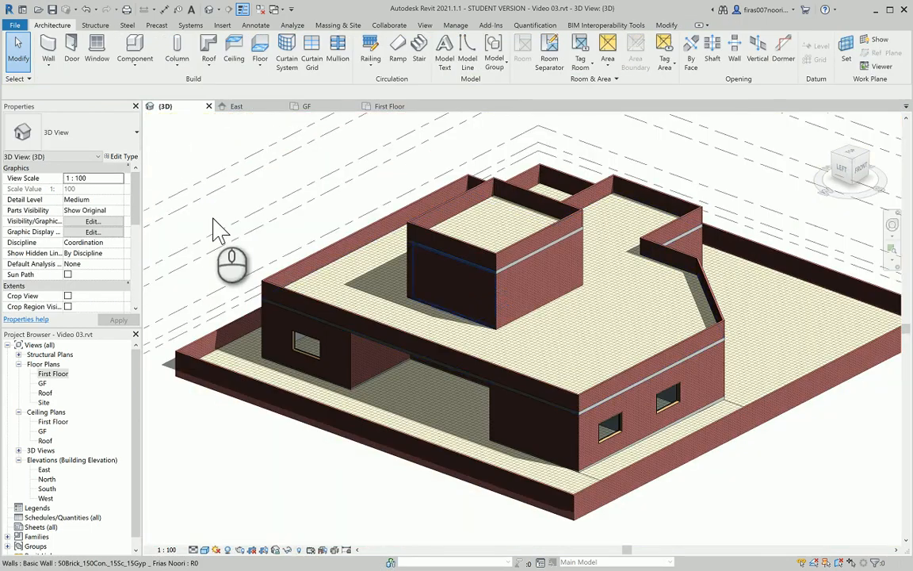
click(199, 159)
shift+middle_drag(644, 327, 397, 300)
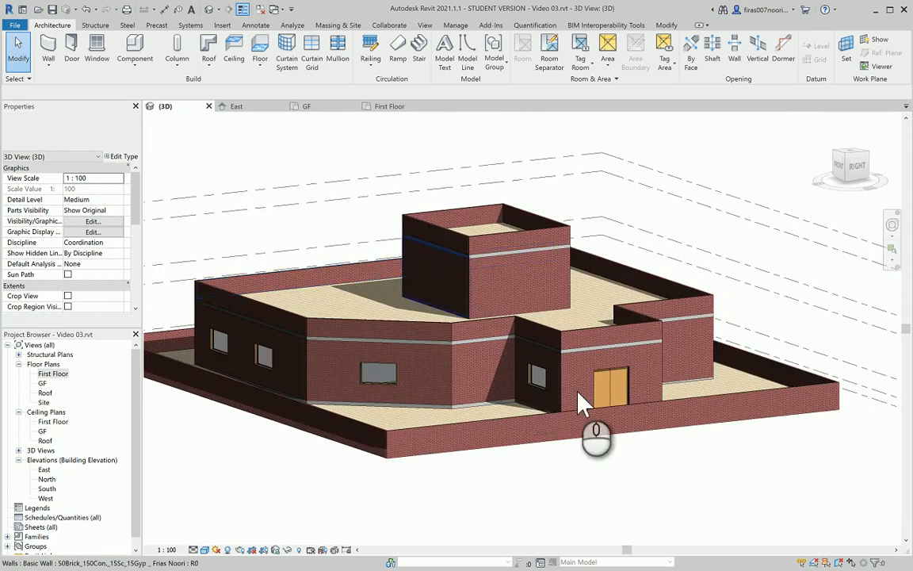
scroll(587, 396, up, 5)
mouse_move(621, 366)
shift+middle_down()
mouse_move(573, 408)
mouse_move(543, 404)
shift+middle_up()
scroll(529, 376, down, 6)
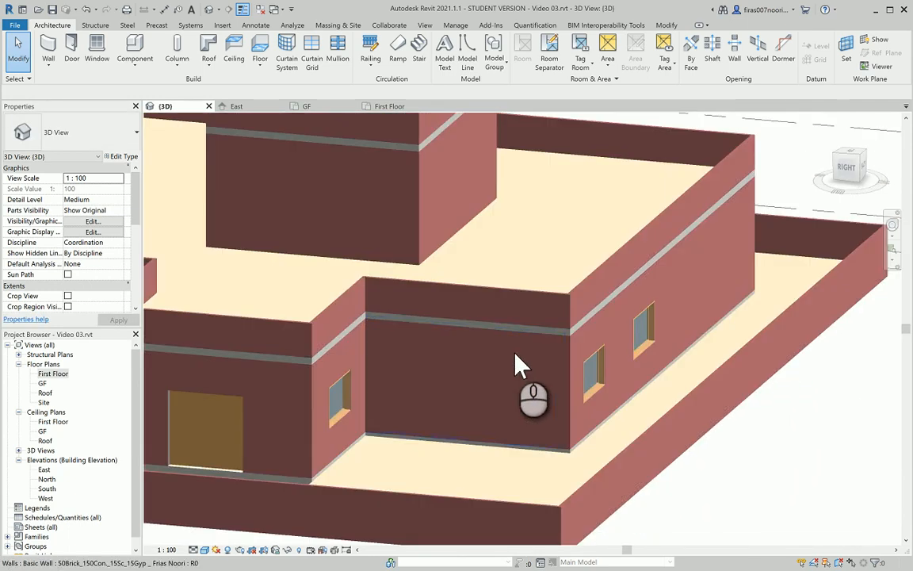
mouse_move(299, 313)
shift+middle_down()
mouse_move(444, 343)
mouse_move(412, 315)
mouse_move(500, 315)
mouse_move(462, 341)
mouse_move(187, 312)
shift+middle_up()
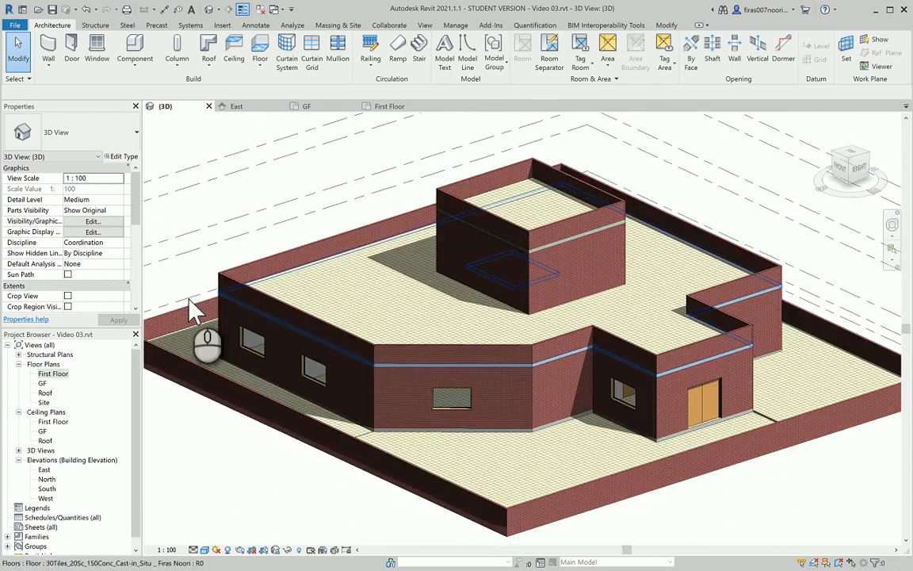
Open the GF floor plan and bring the west rooms into view
double_click(44, 384)
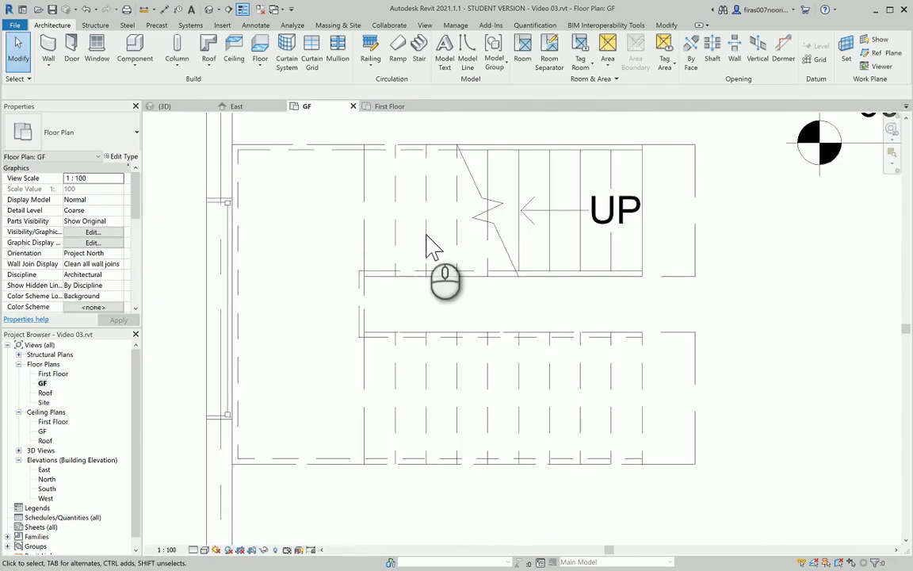
scroll(428, 245, down, 2)
middle_drag(410, 200, 417, 307)
scroll(417, 296, down, 3)
middle_drag(434, 240, 441, 345)
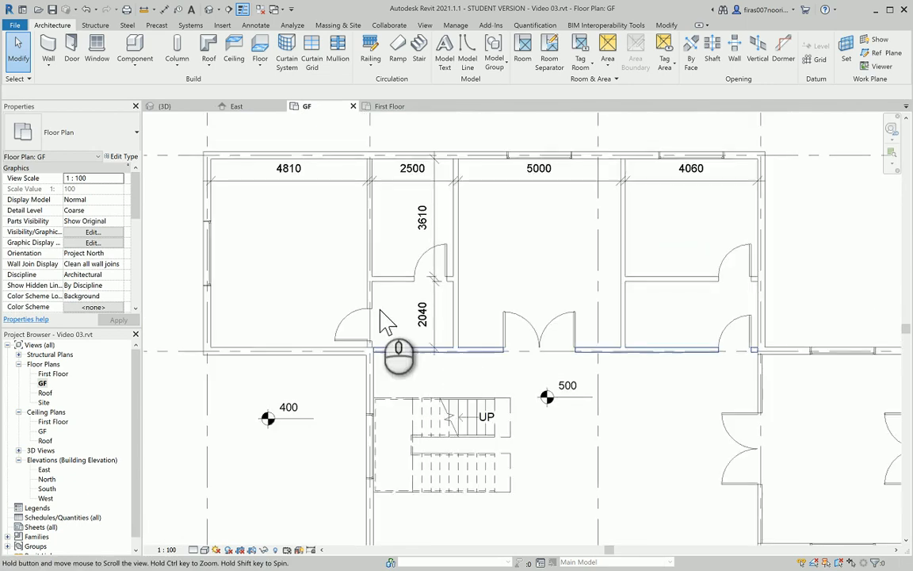
Add an aligned dimension string along the west wall: 1895, 2000 across the window, 1895
click(261, 25)
click(48, 49)
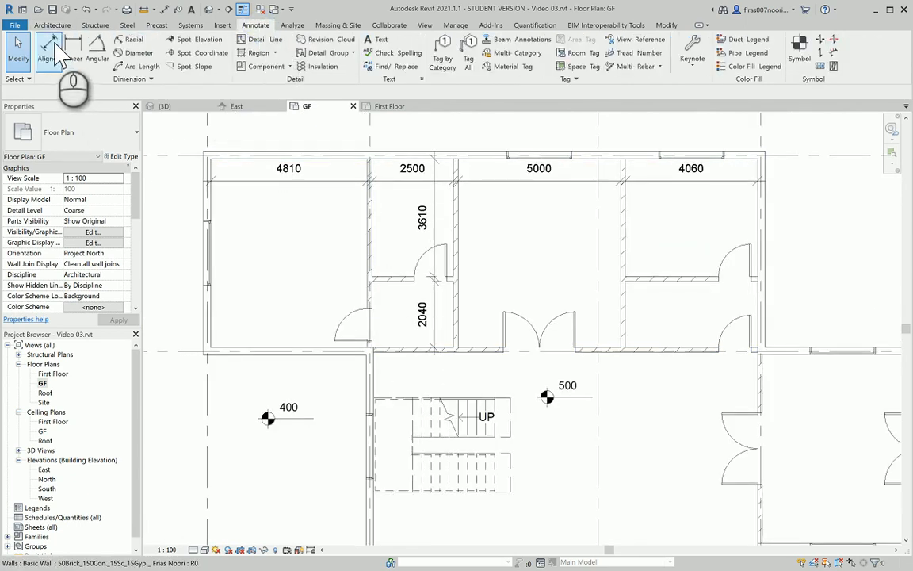
scroll(240, 170, up, 5)
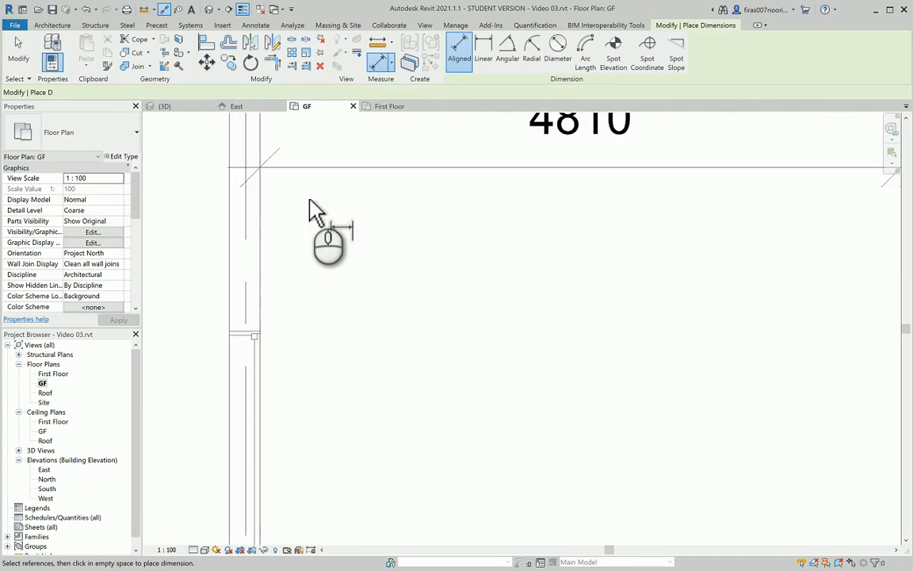
scroll(310, 204, down, 1)
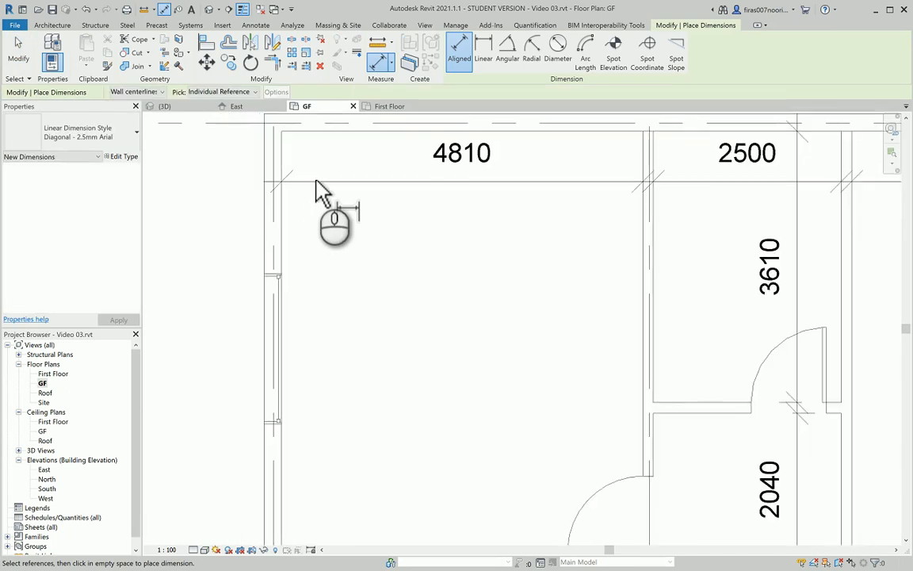
click(322, 133)
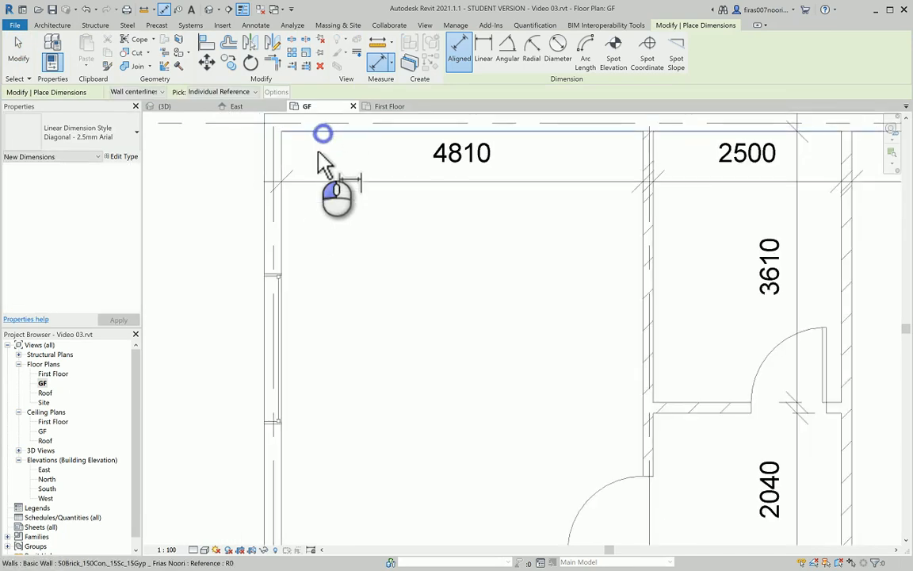
click(279, 271)
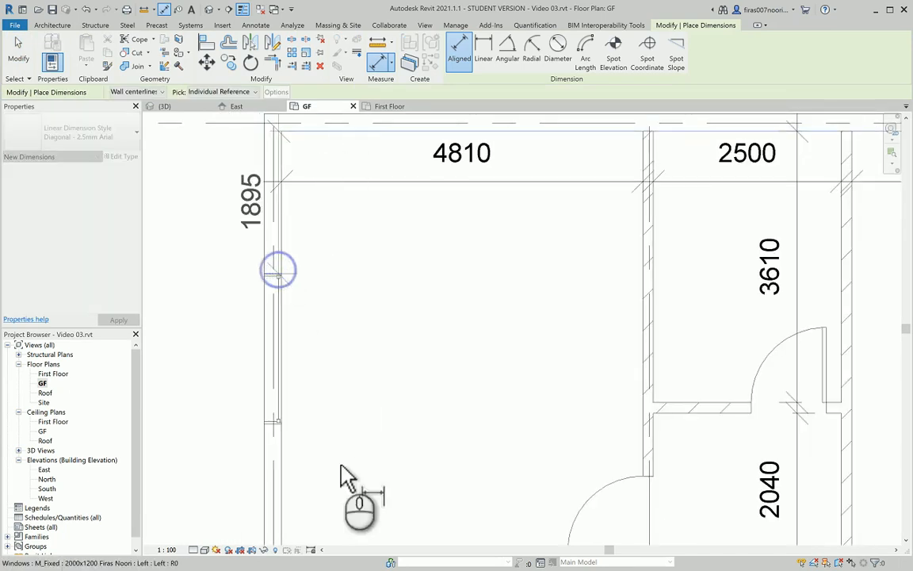
click(283, 429)
middle_drag(341, 490, 389, 331)
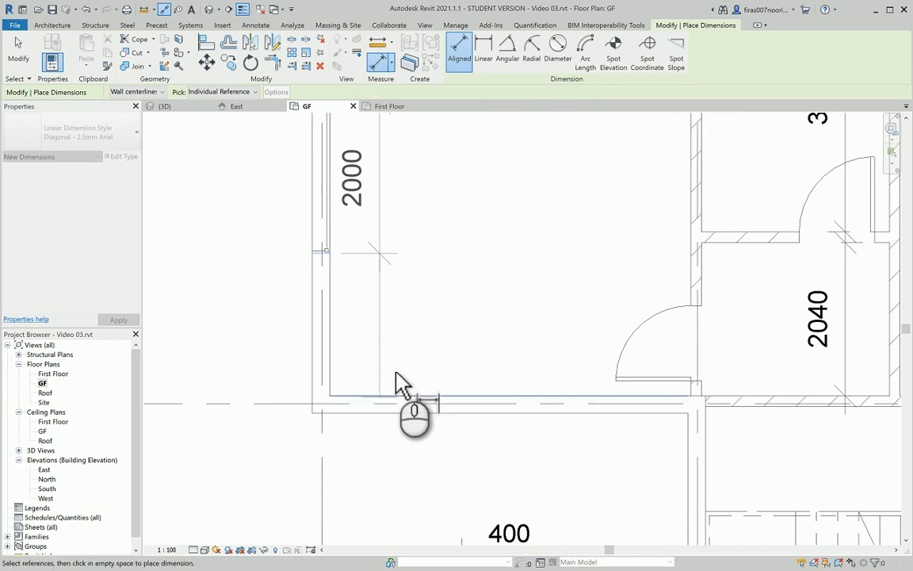
click(394, 392)
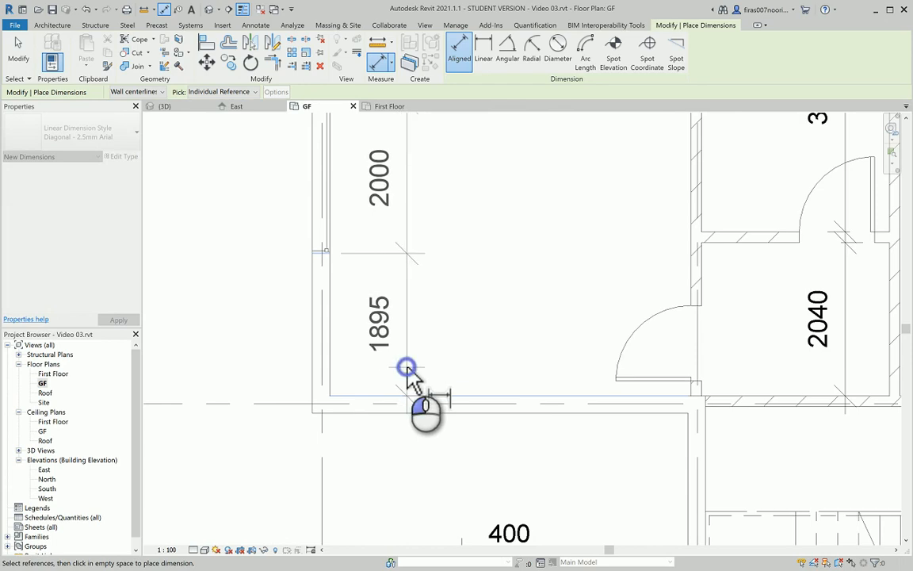
click(407, 371)
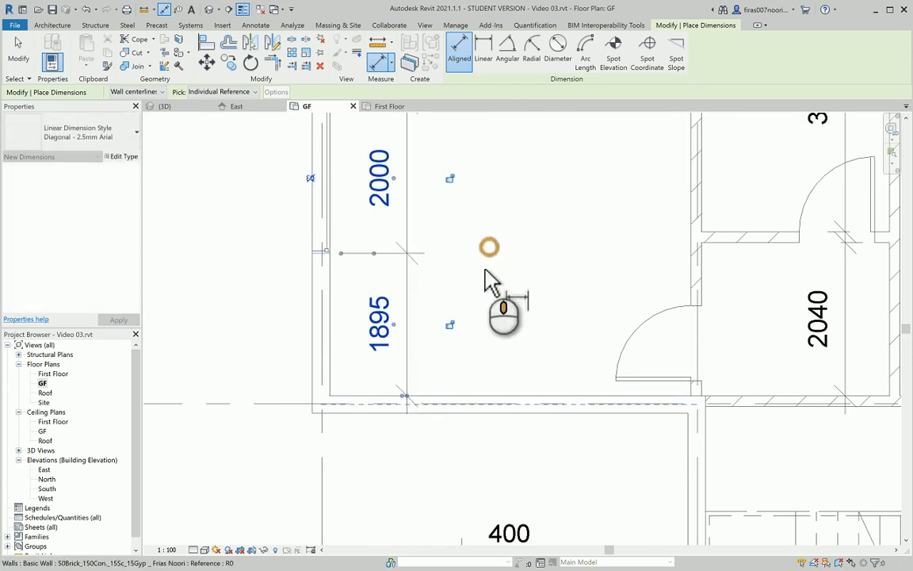
Finish dimensioning, recentre the GF plan on the building, and return to the 3D view
scroll(492, 273, down, 2)
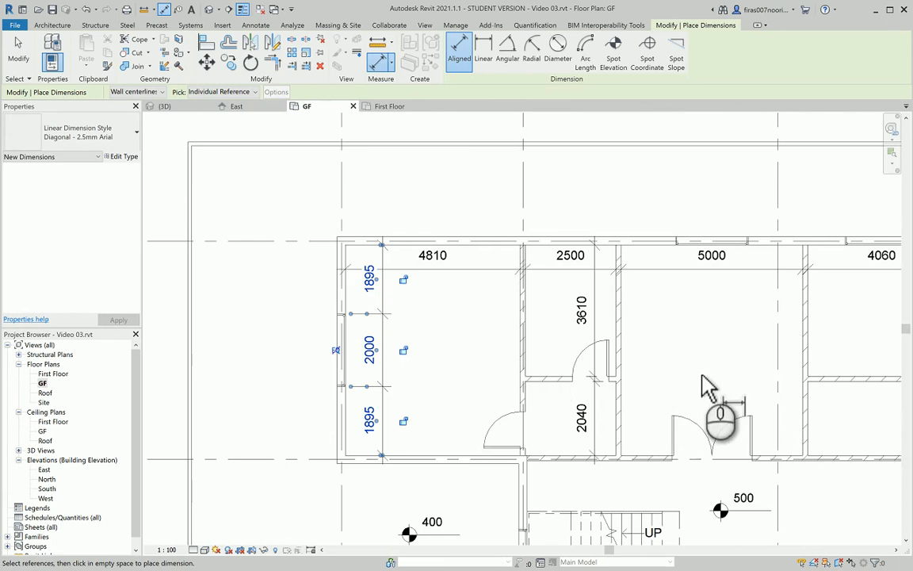
middle_drag(678, 417, 578, 349)
scroll(647, 392, down, 2)
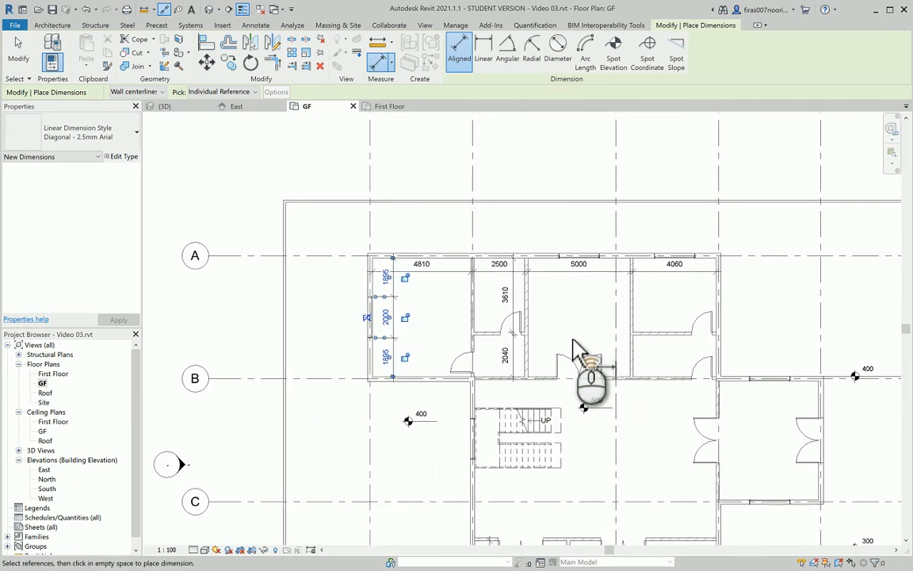
scroll(574, 342, up, 3)
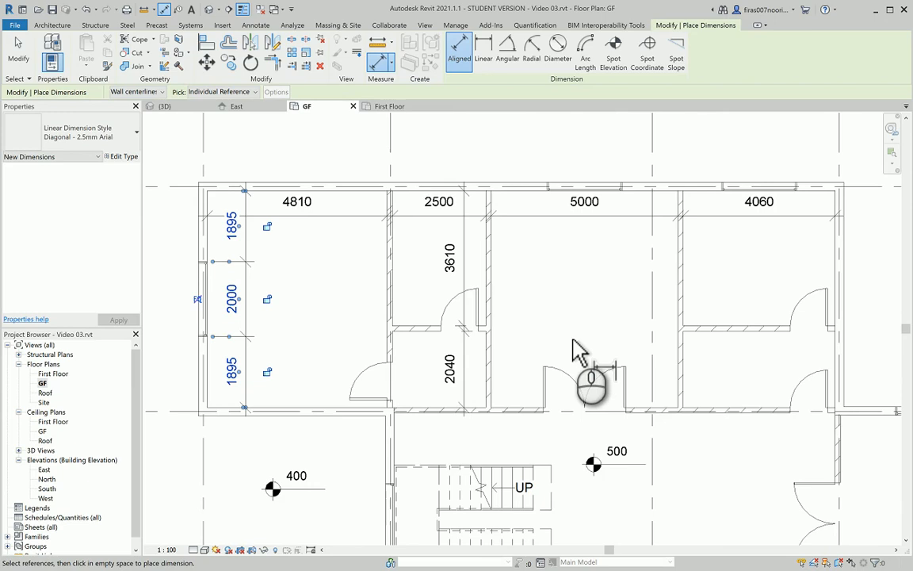
key(Escape)
key(Escape)
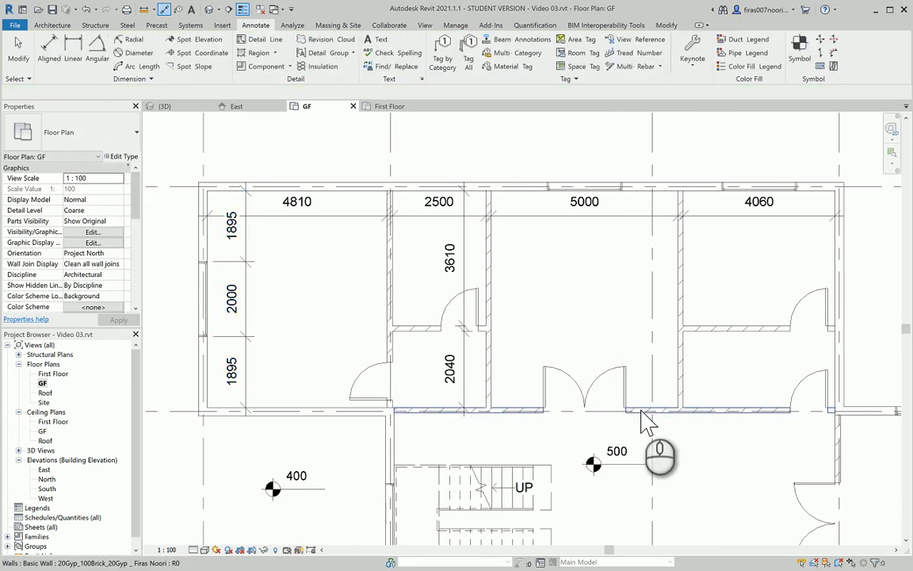
click(642, 410)
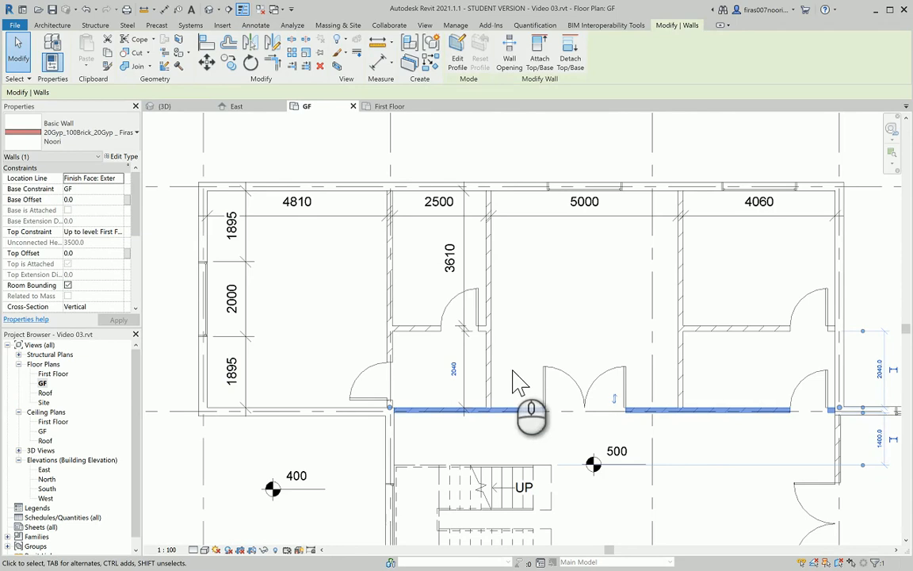
scroll(631, 460, down, 2)
click(619, 455)
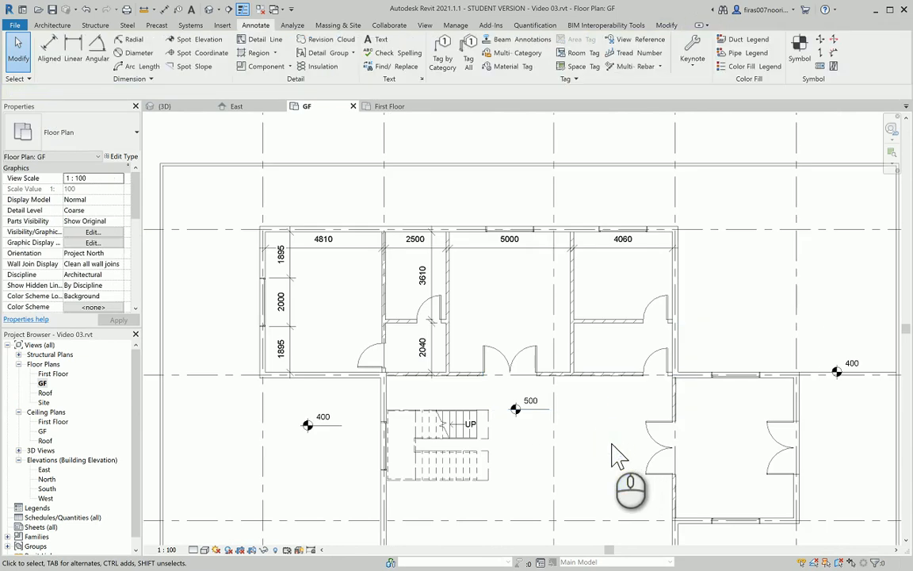
middle_drag(623, 471, 599, 373)
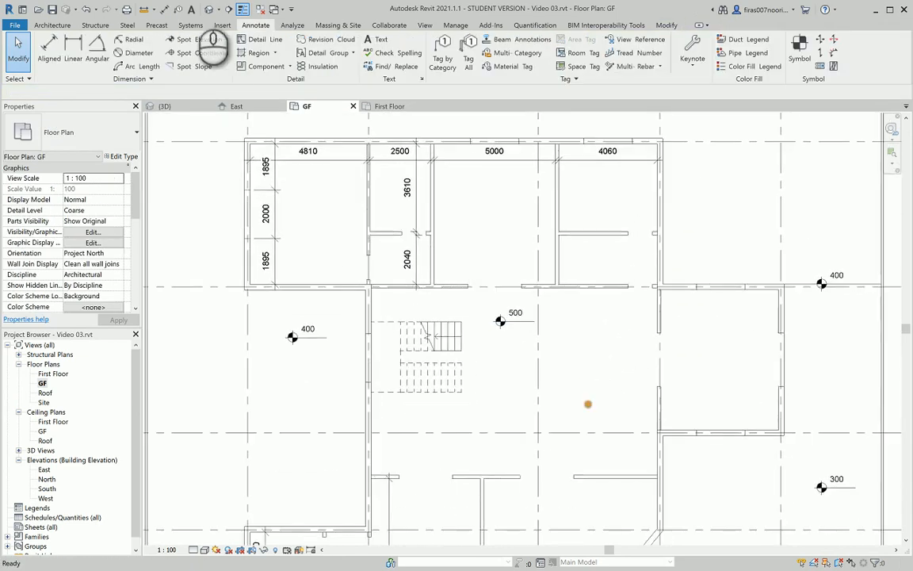
click(212, 9)
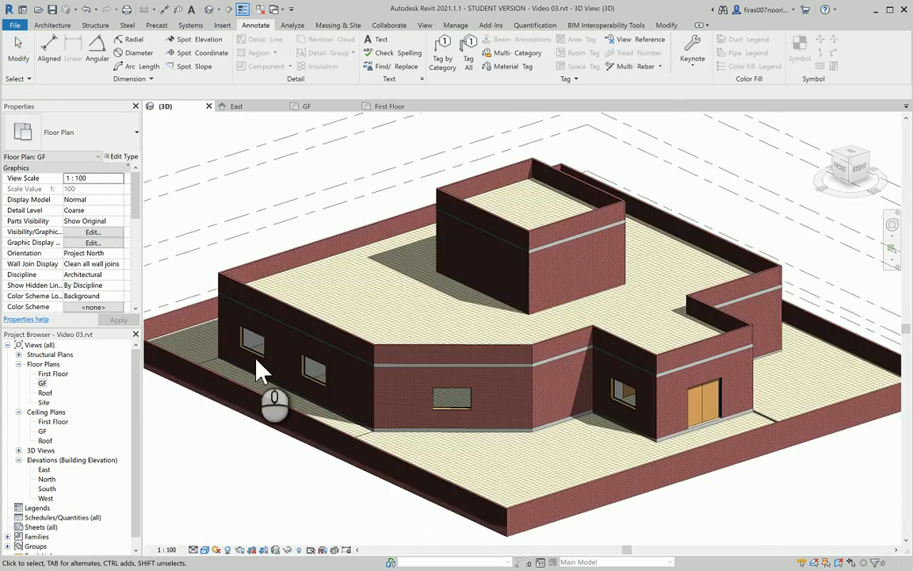